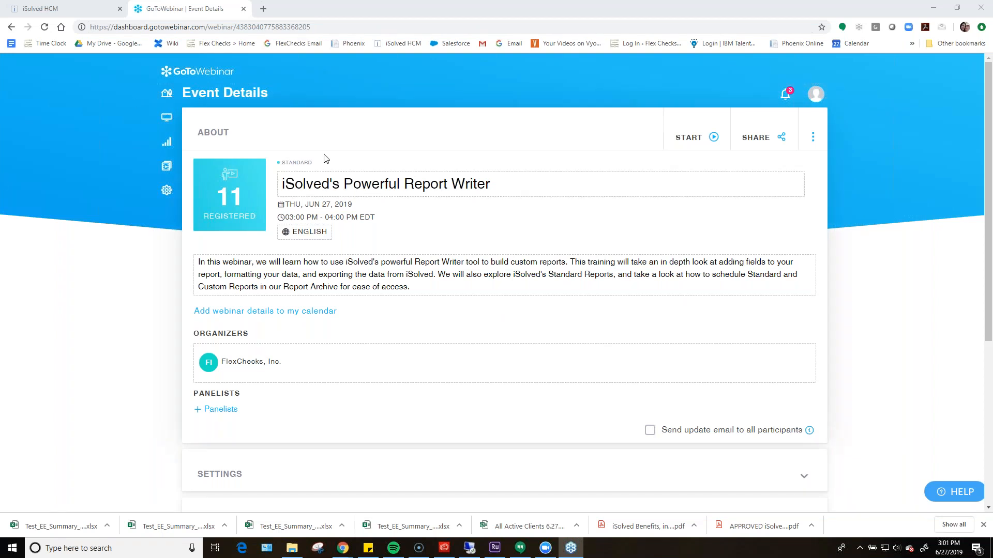
# - Switch to the iSolved HCM site and open the Report Archive from the reporting section
pyautogui.click(61, 12)
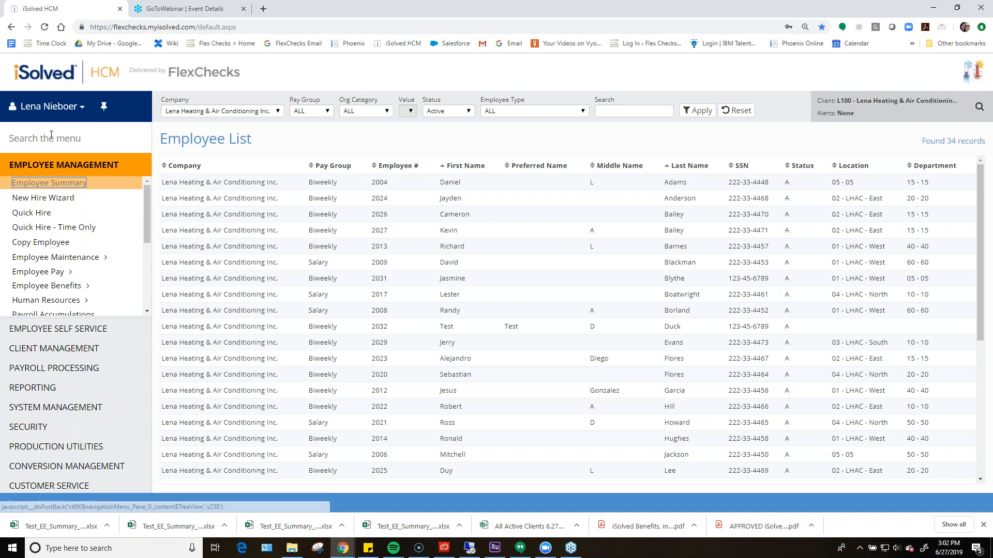
pyautogui.click(30, 389)
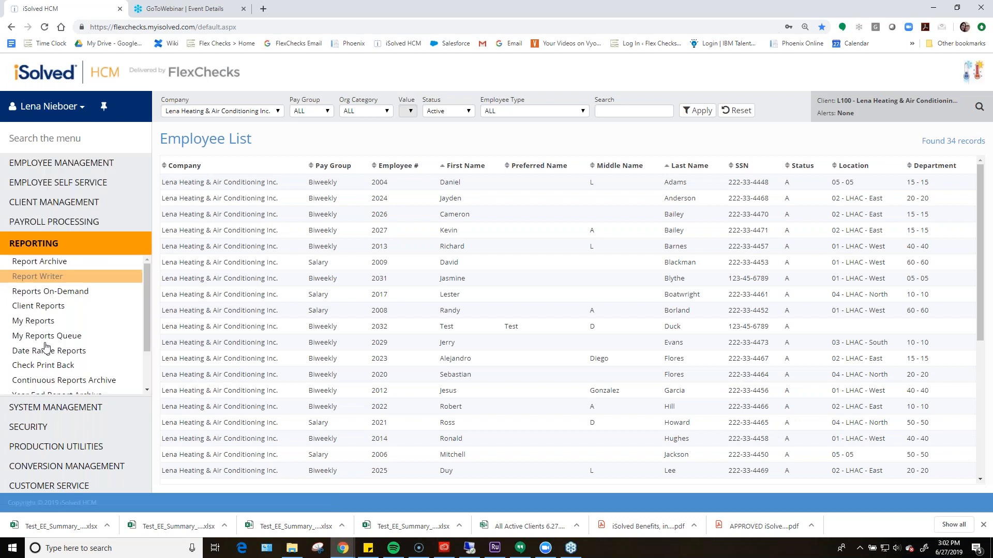
pyautogui.click(57, 265)
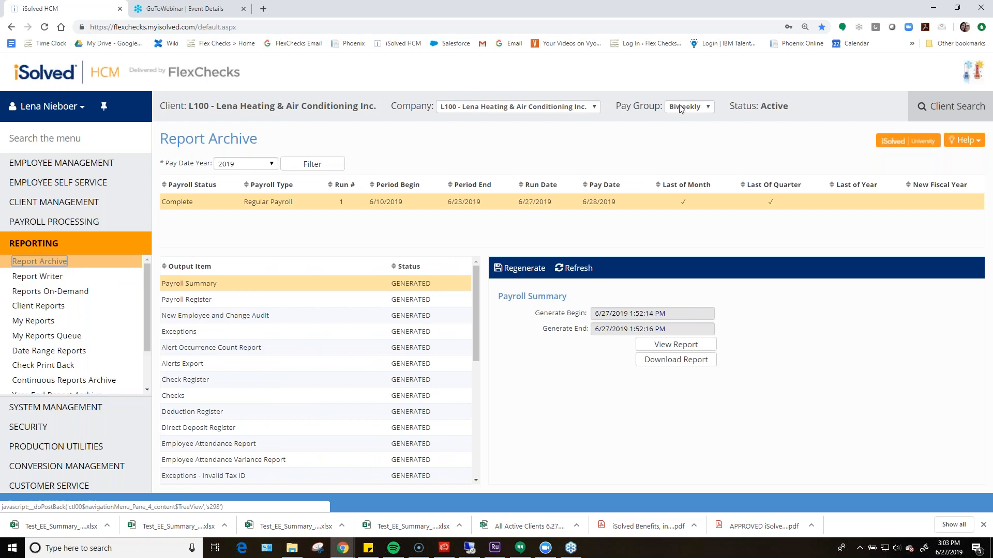
# - Check which companies and pay groups can be chosen for the Report Archive, keeping the current selections
pyautogui.click(589, 107)
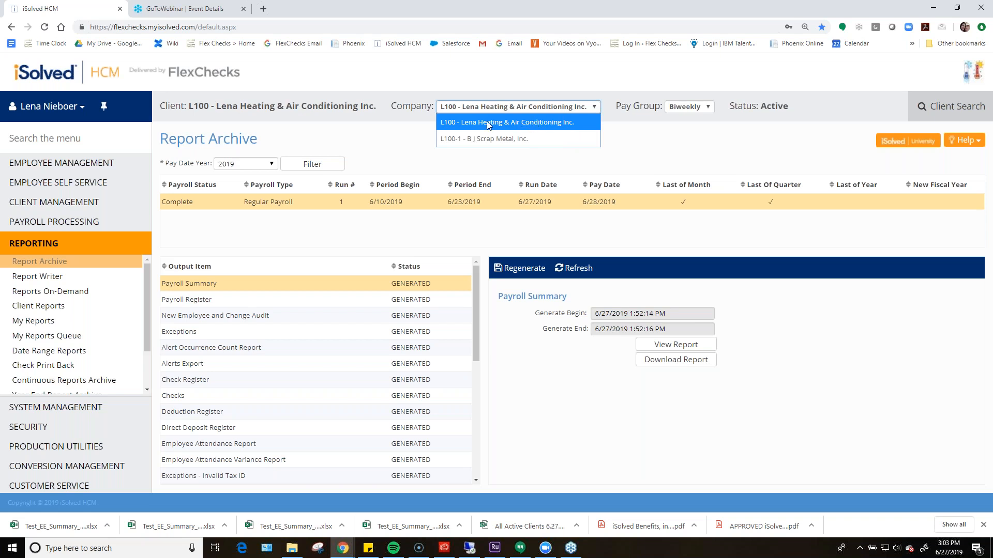
pyautogui.click(579, 122)
pyautogui.click(705, 111)
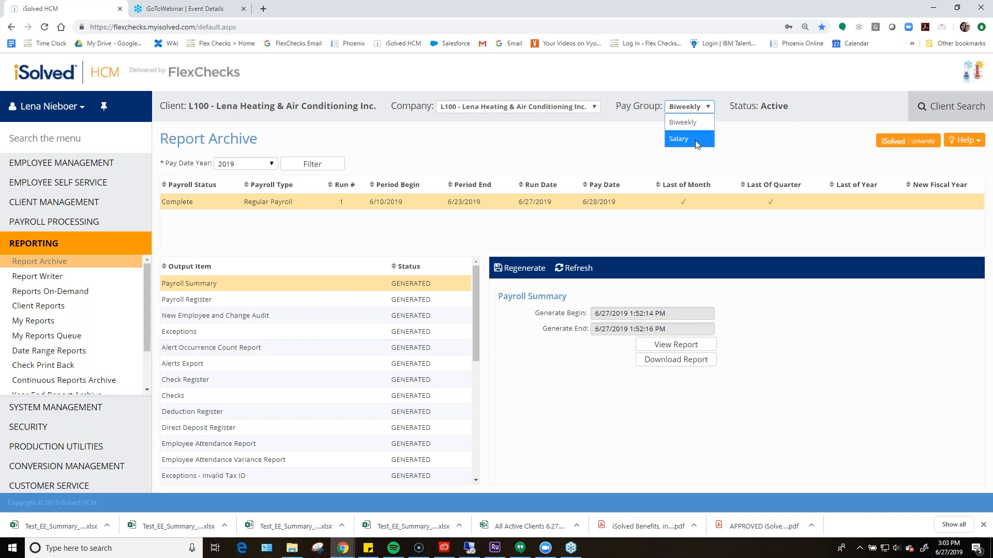
pyautogui.click(730, 94)
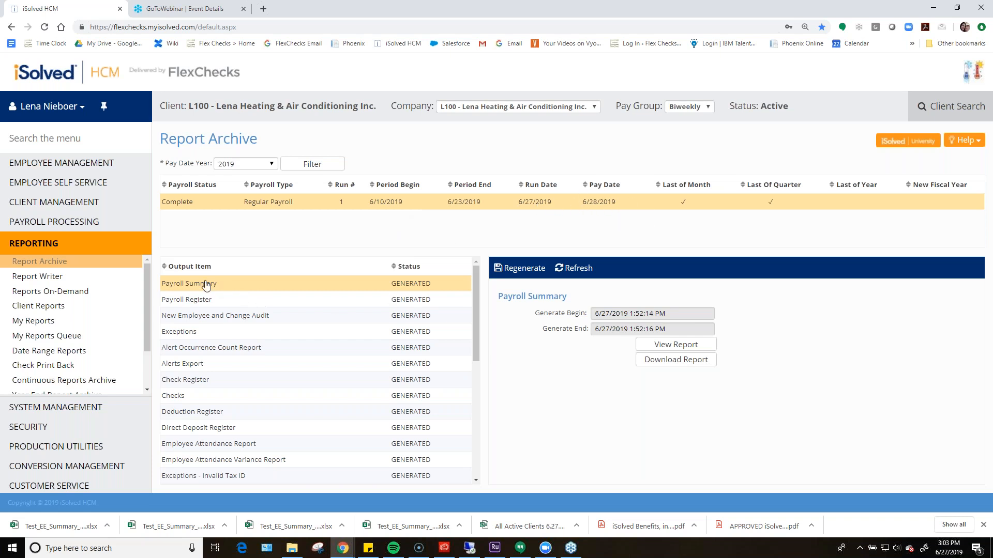
# - Browse the archived output items and open the Payroll Summary report for viewing
pyautogui.scroll(-5, 239, 350)
pyautogui.scroll(-1, 263, 424)
pyautogui.scroll(5, 264, 430)
pyautogui.click(686, 349)
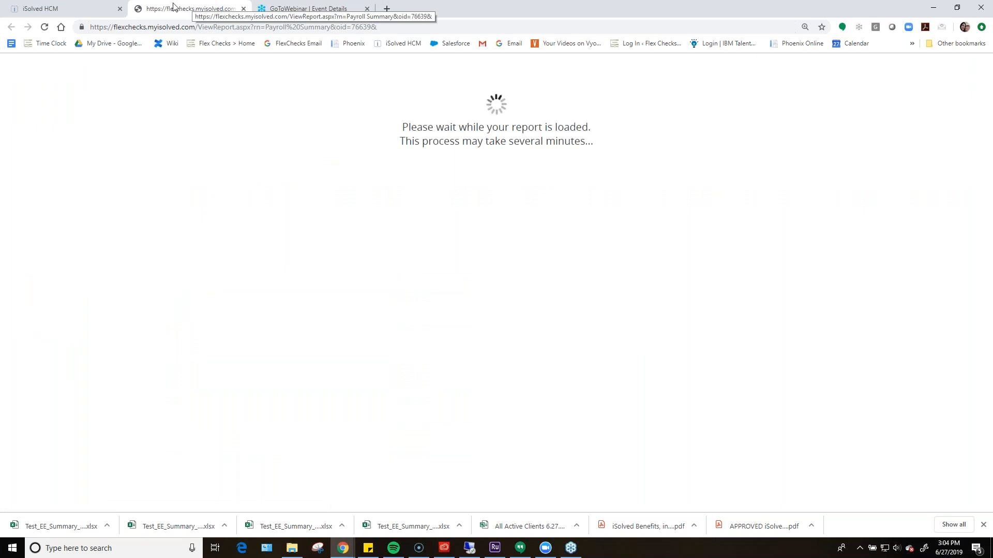
pyautogui.click(67, 8)
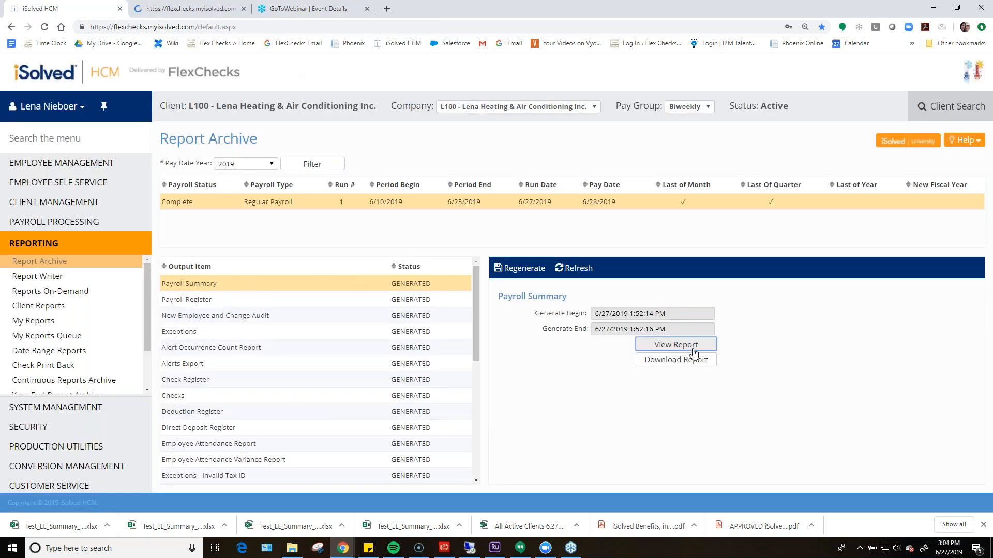
pyautogui.click(195, 8)
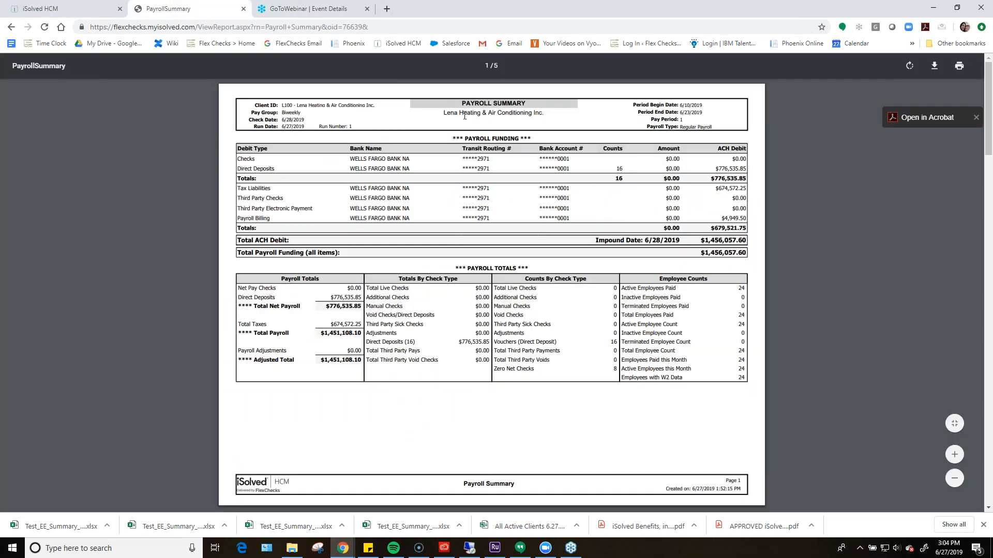
# - Look through the pages of the Payroll Summary report, close it and return to the archive's output items
pyautogui.scroll(-2, 627, 211)
pyautogui.scroll(2, 627, 211)
pyautogui.scroll(-15, 599, 137)
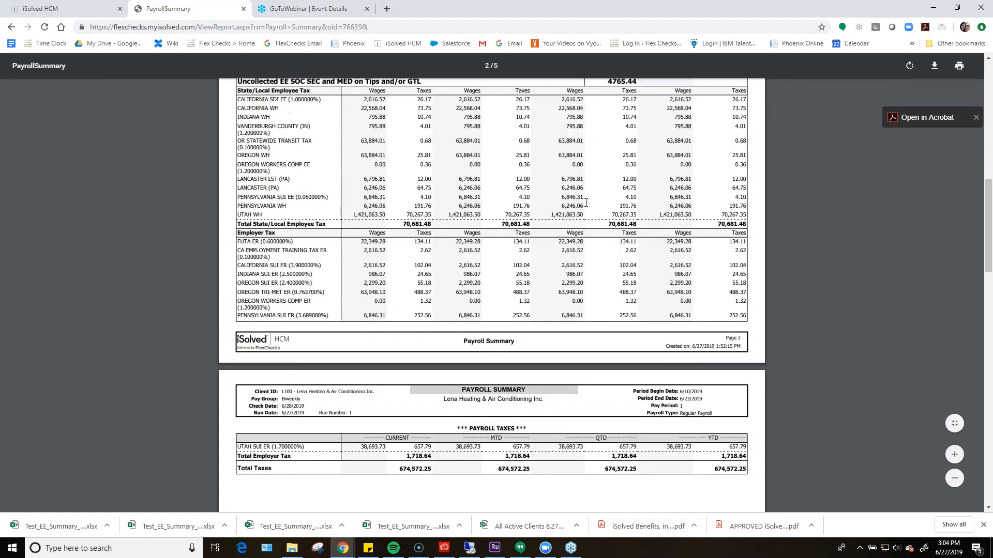
pyautogui.scroll(15, 550, 304)
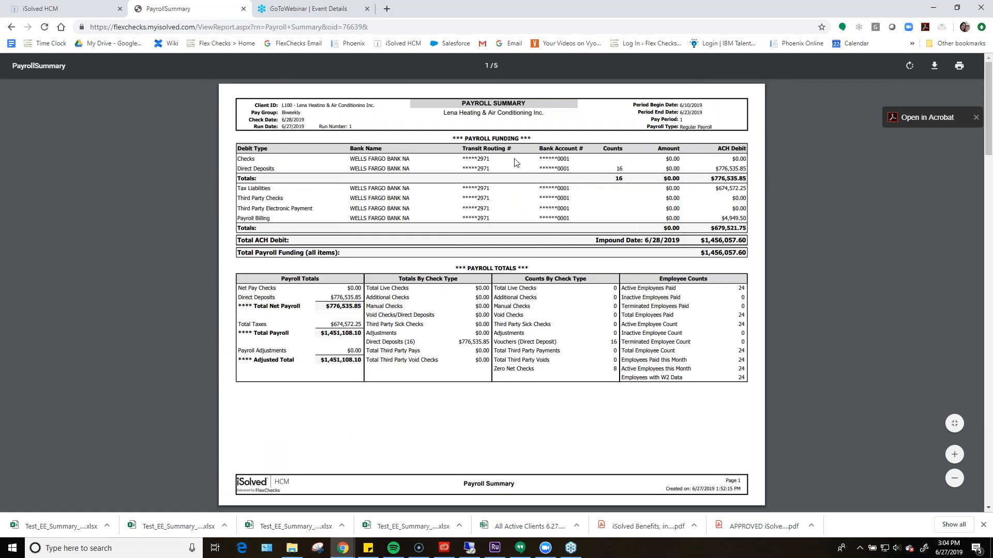
pyautogui.click(243, 8)
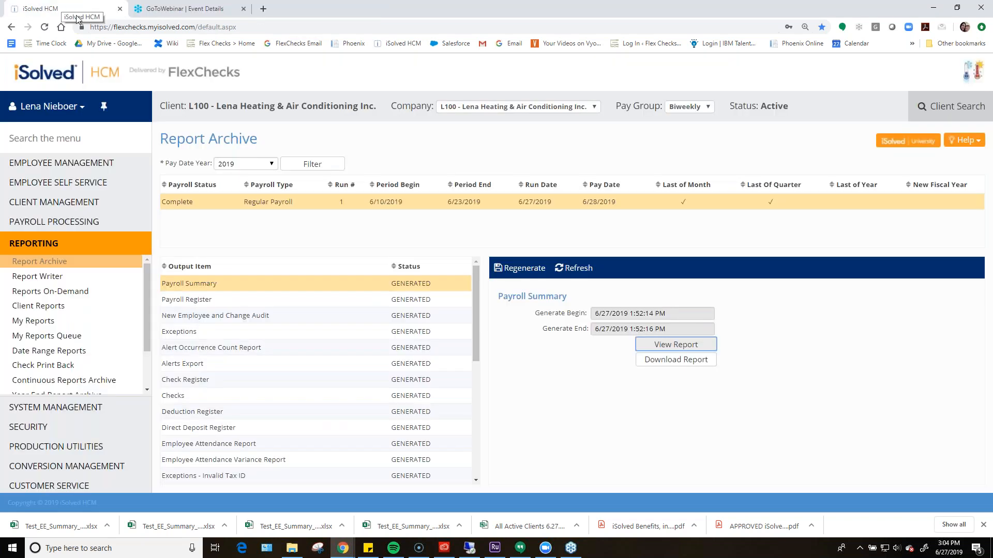
pyautogui.click(215, 302)
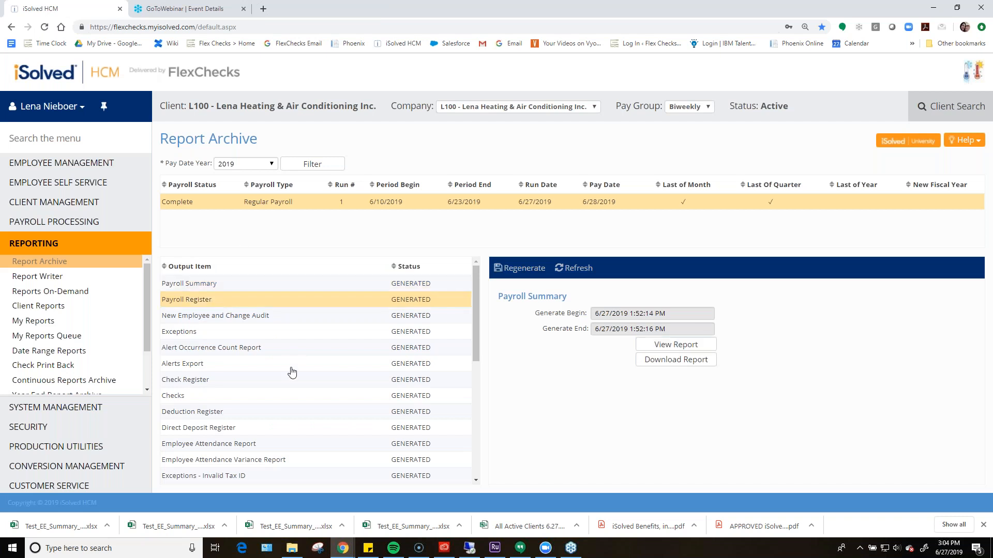
pyautogui.click(263, 285)
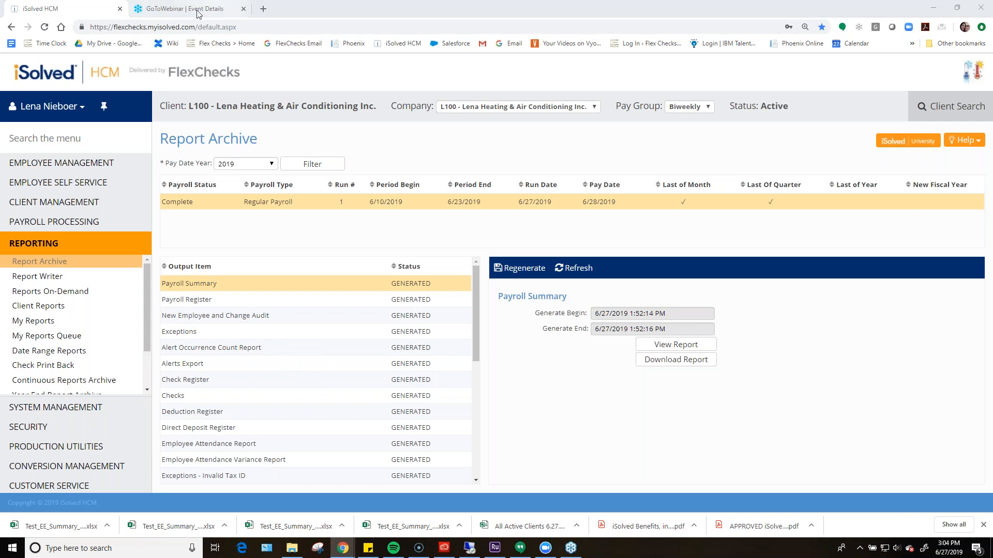
# - Search the menu for "scheduled" and open Scheduled Report Options under Client Maintenance
pyautogui.click(50, 134)
pyautogui.write('schedule repor')
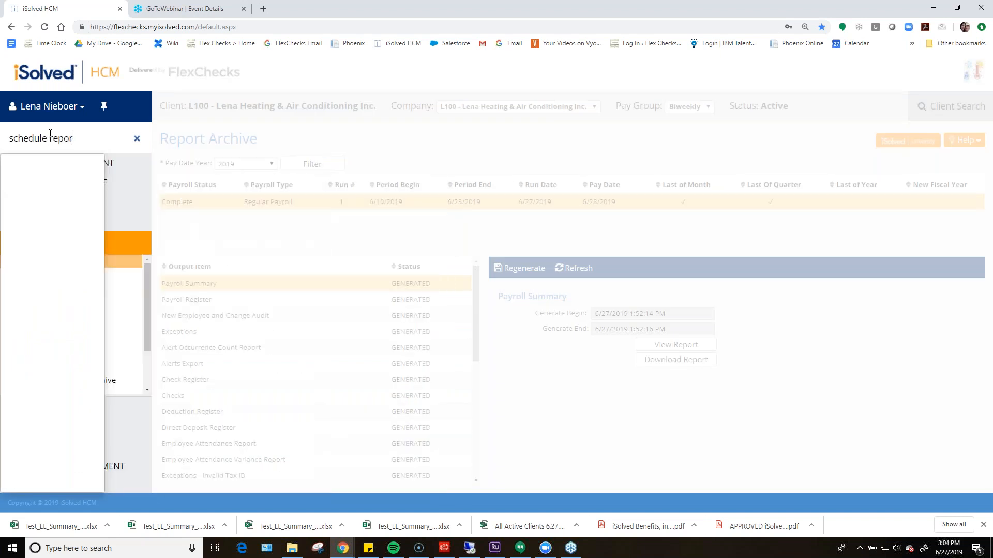
pyautogui.press('BackSpace')
pyautogui.press('BackSpace')
pyautogui.press('BackSpace')
pyautogui.press('BackSpace')
pyautogui.press('BackSpace')
pyautogui.press('BackSpace')
pyautogui.write('d')
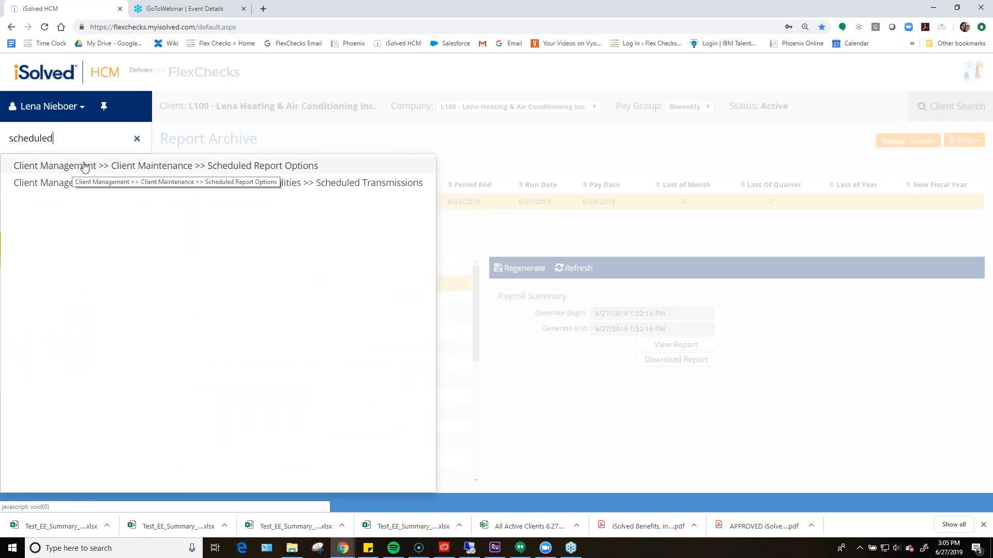
pyautogui.click(261, 166)
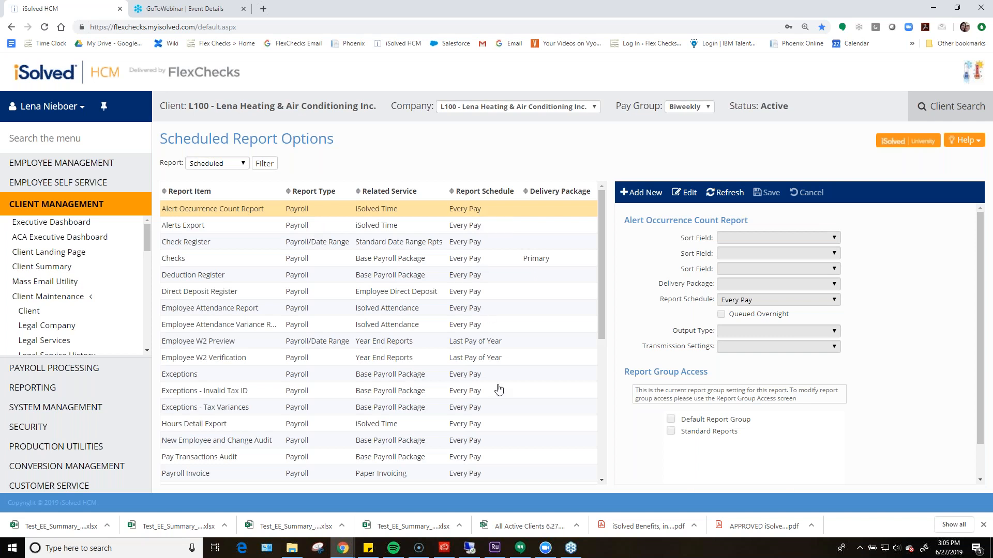
# - Start adding a new scheduled report and browse the available payroll reports
pyautogui.click(648, 194)
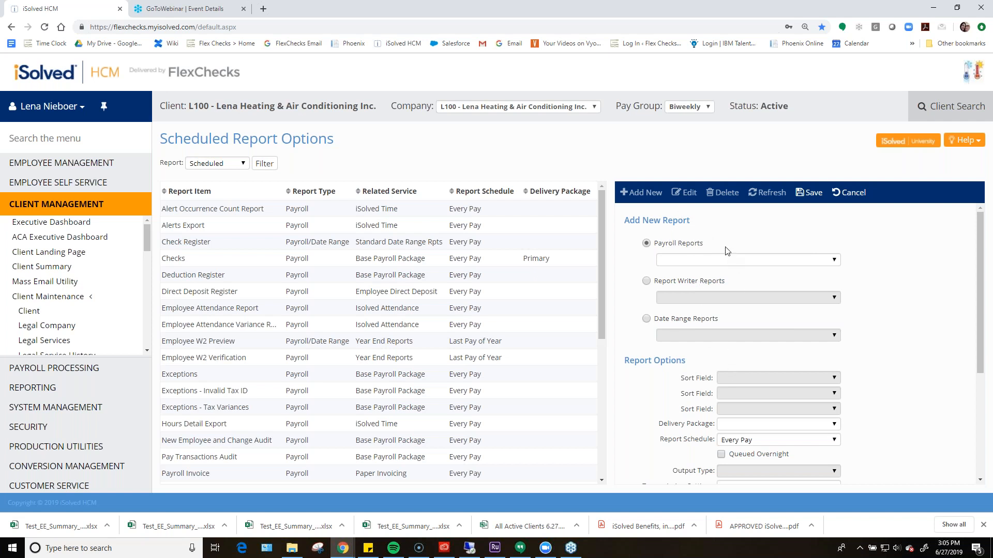
pyautogui.click(730, 259)
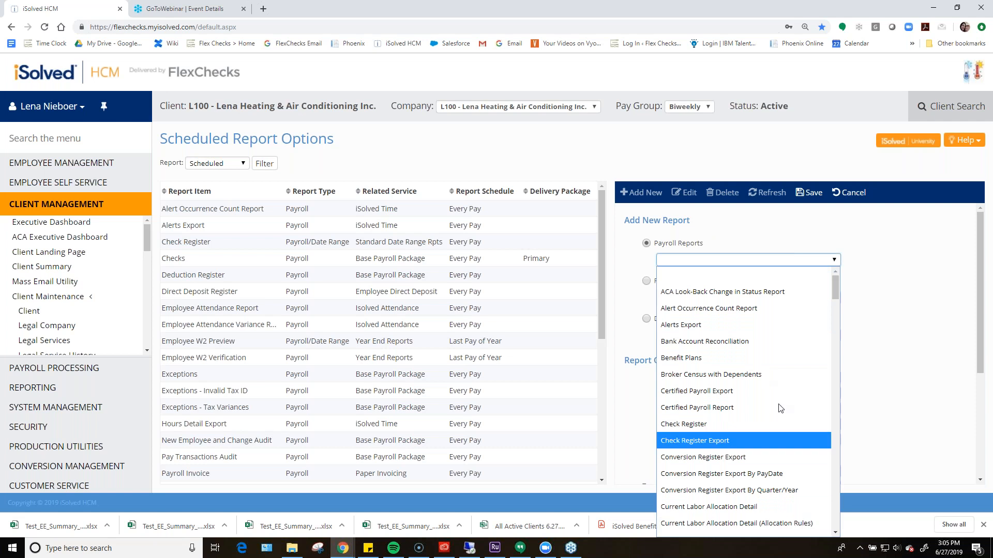
pyautogui.scroll(-19, 777, 310)
pyautogui.scroll(17, 778, 324)
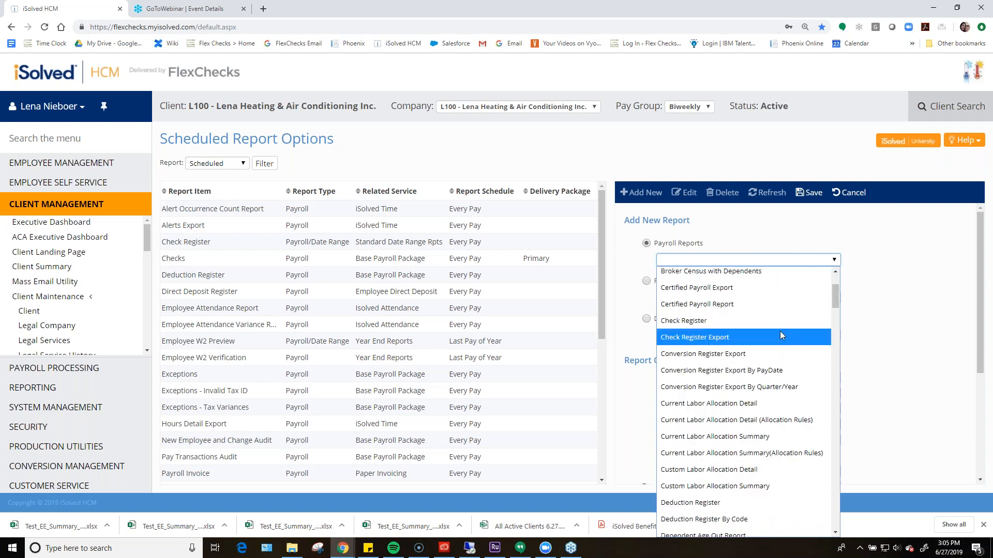
# - Check which reports are offered under Report Writer Reports and Date Range Reports
pyautogui.click(650, 285)
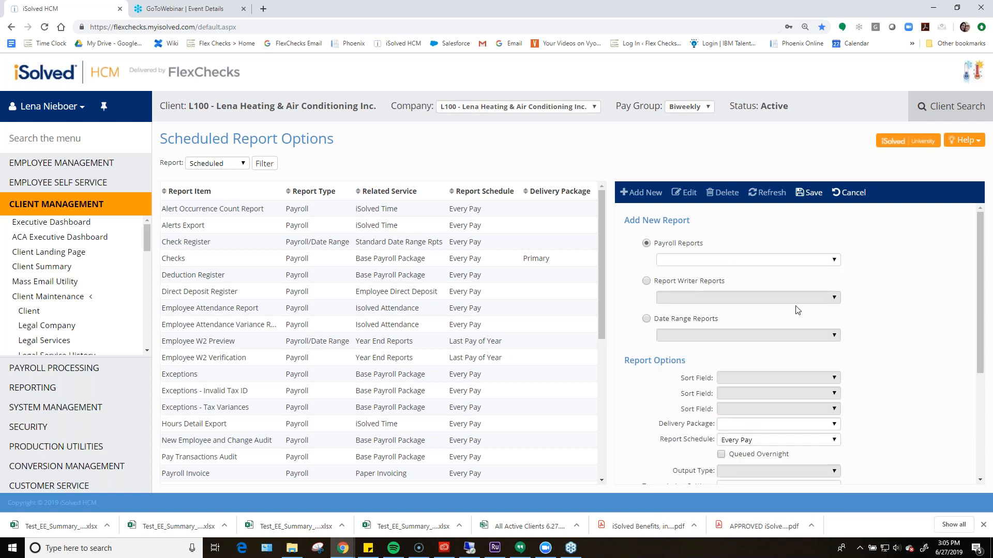
pyautogui.click(649, 281)
pyautogui.click(691, 298)
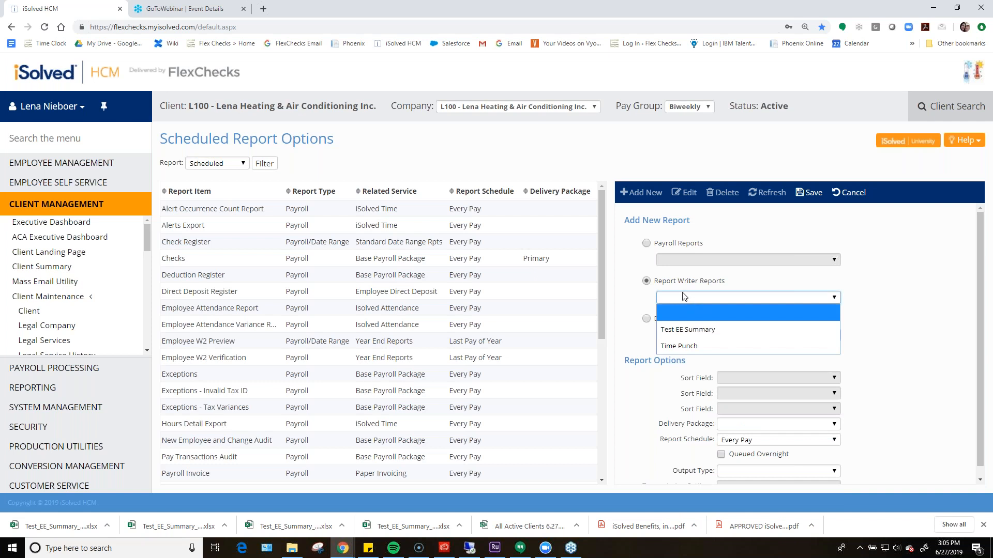
pyautogui.click(648, 281)
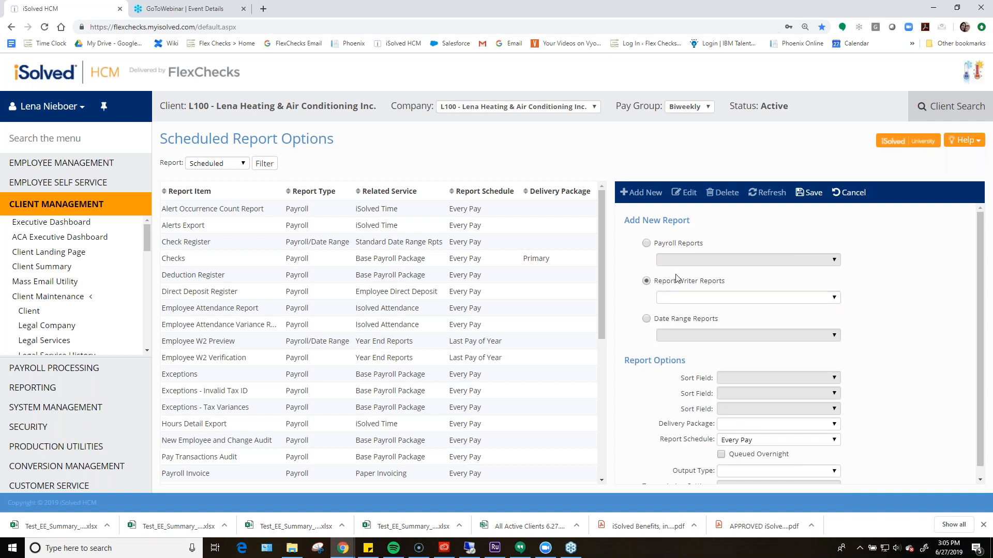
pyautogui.click(647, 319)
pyautogui.click(692, 336)
pyautogui.click(690, 337)
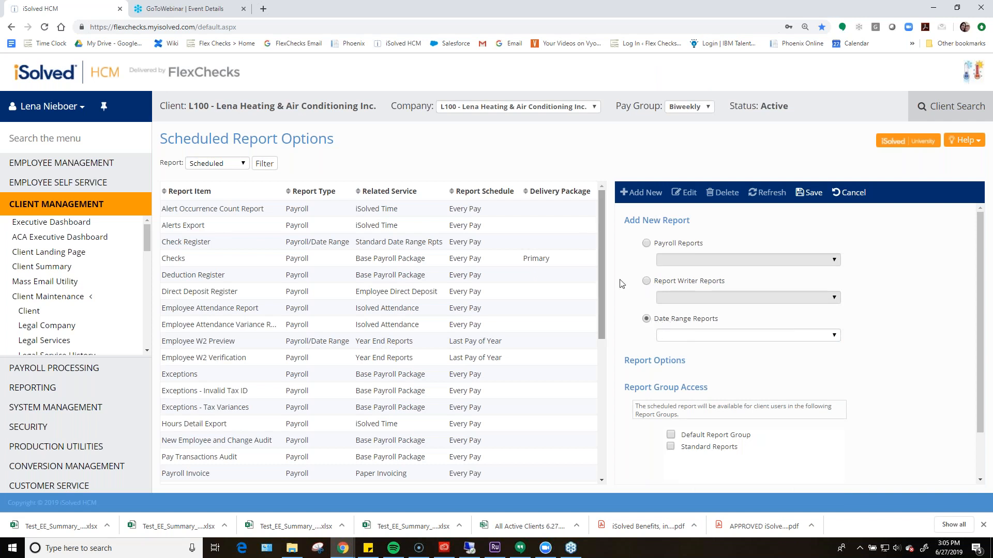
pyautogui.moveTo(654, 319); pyautogui.dragTo(736, 327)
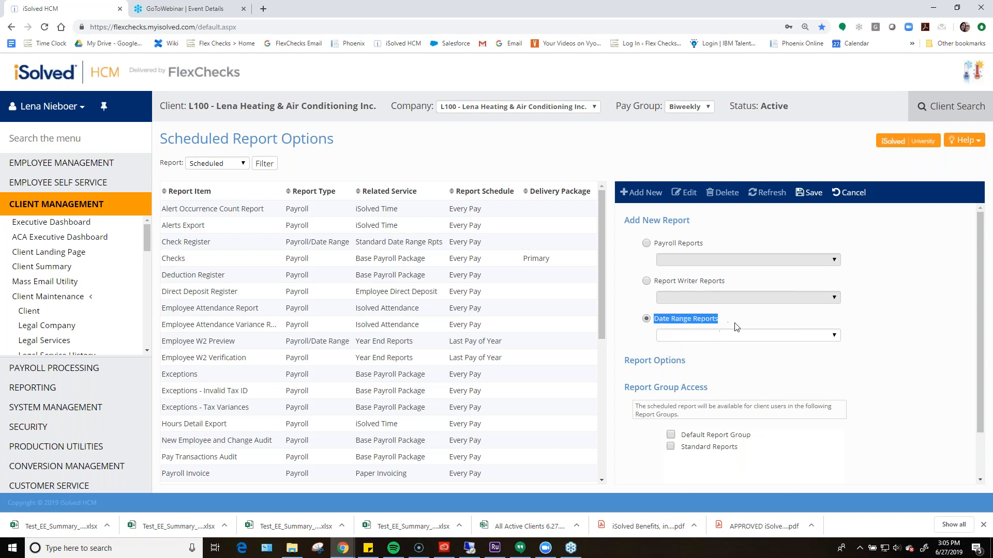
pyautogui.click(733, 316)
pyautogui.moveTo(658, 319); pyautogui.dragTo(734, 319)
pyautogui.click(675, 324)
pyautogui.moveTo(661, 320); pyautogui.dragTo(739, 324)
pyautogui.click(740, 324)
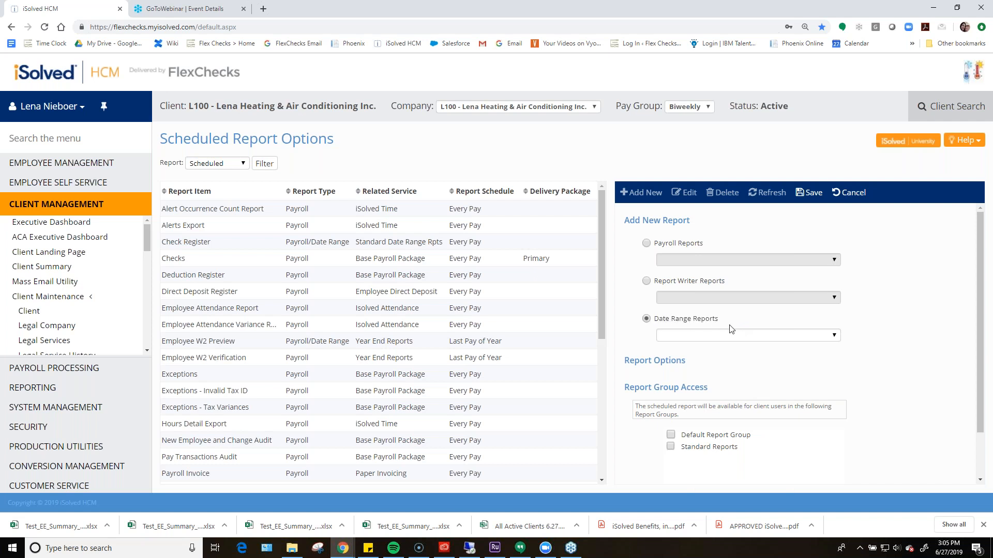
# - Set the new report's type to Payroll Reports and choose the Leave Accruals Report
pyautogui.click(646, 243)
pyautogui.click(690, 262)
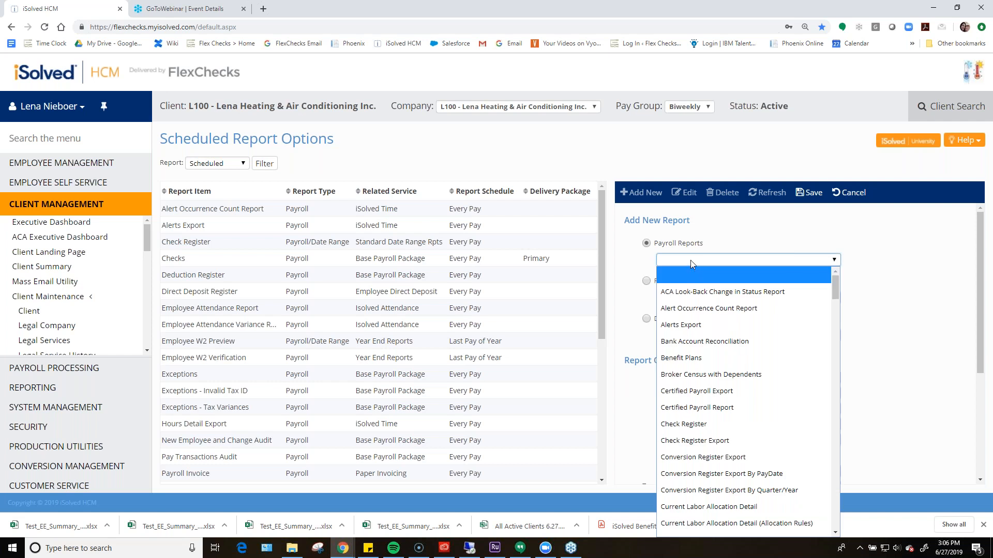
pyautogui.write('le')
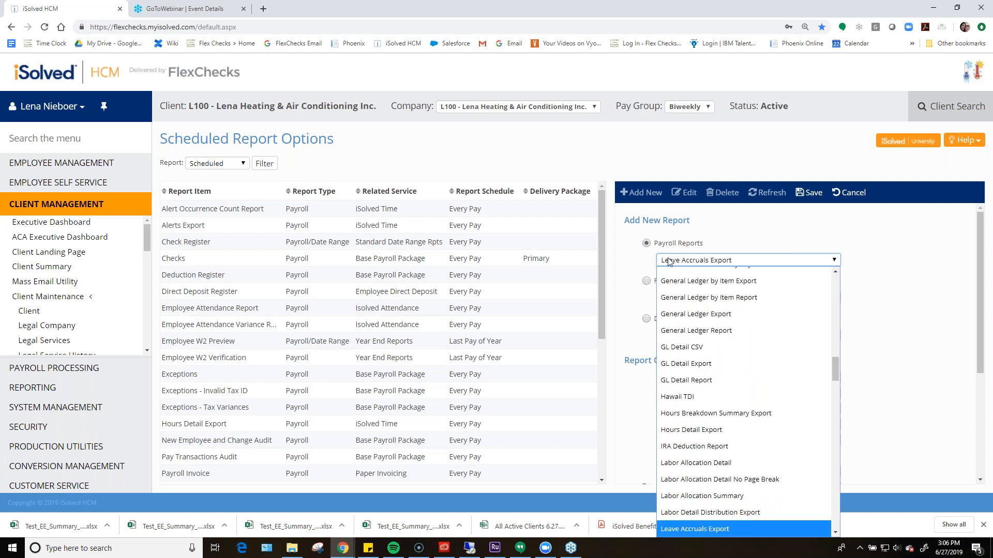
pyautogui.scroll(-3, 835, 533)
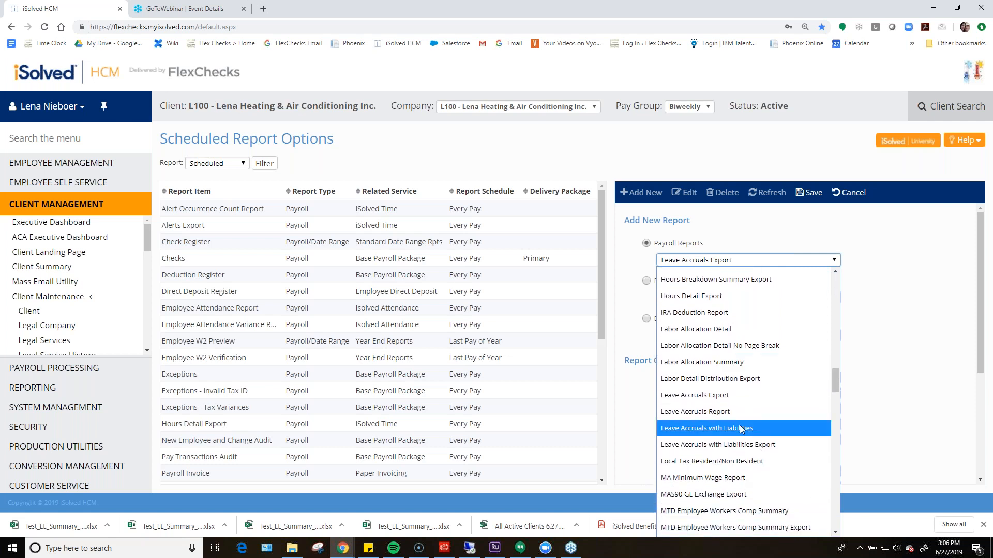
pyautogui.click(694, 407)
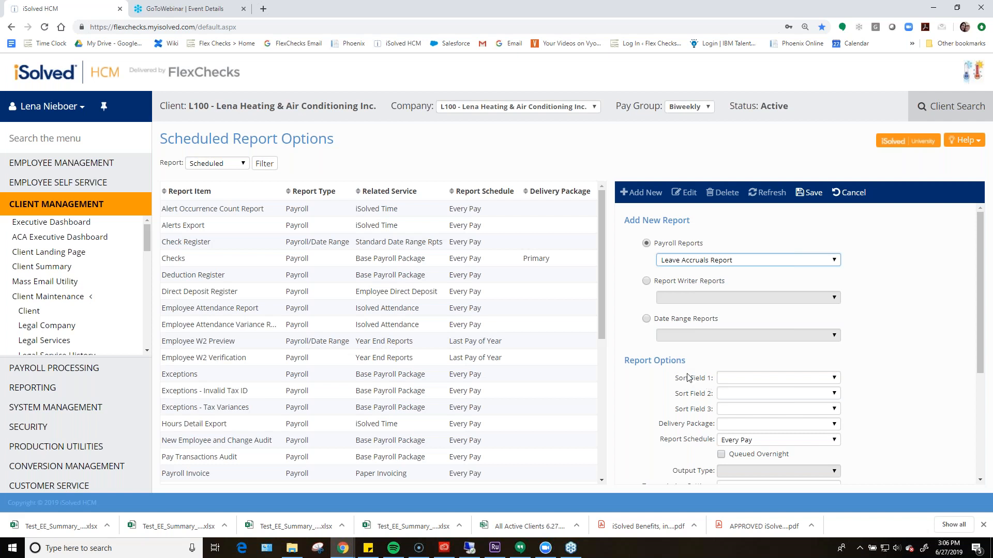
# - Set Sort Field 1 to Employee Name (Last, First) and Sort Field 2 to Department Title
pyautogui.click(763, 379)
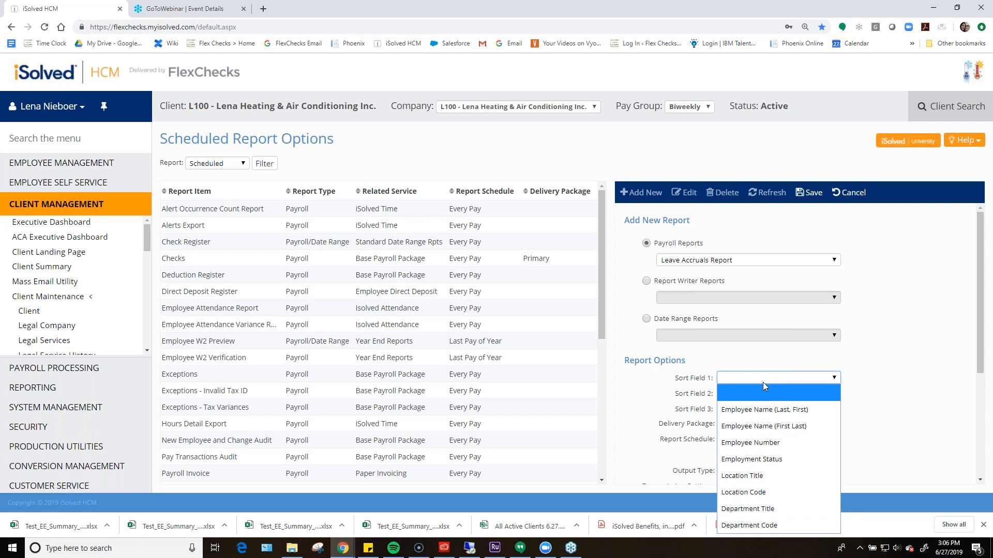
pyautogui.click(805, 409)
pyautogui.click(801, 398)
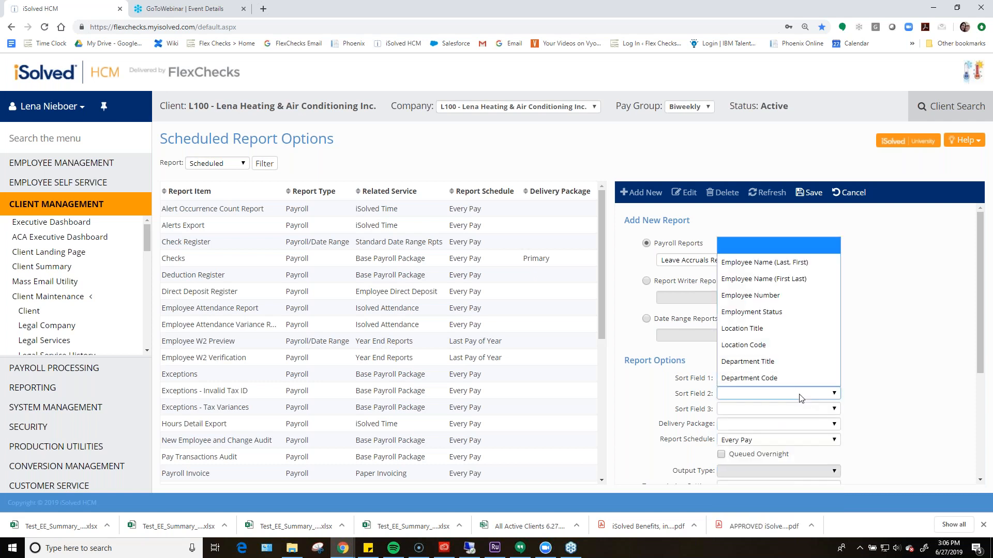
pyautogui.click(808, 363)
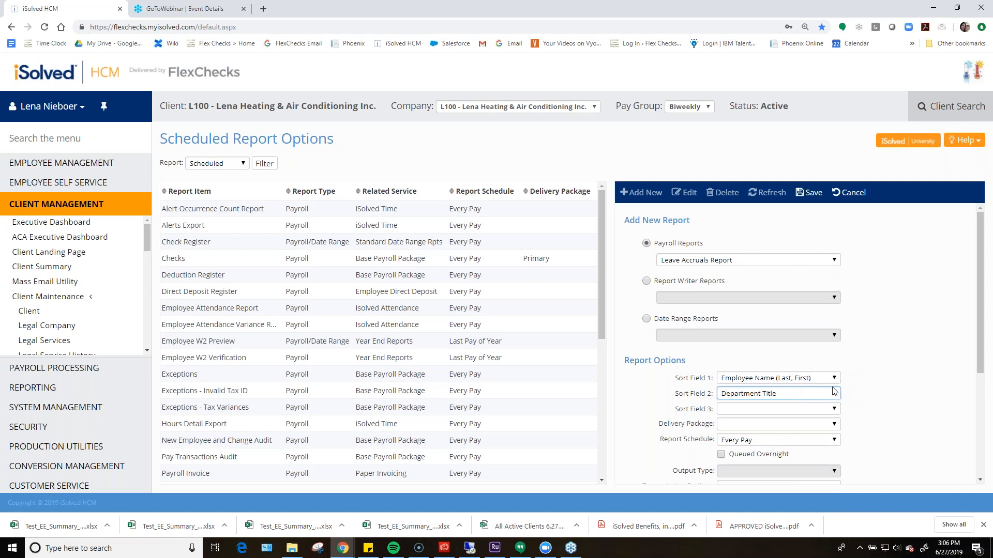
# - Set Sort Field 1 to Department Title and Sort Field 2 to Employee Name (Last, First) for the Leave Accruals Report
pyautogui.click(780, 396)
pyautogui.click(786, 394)
pyautogui.click(804, 378)
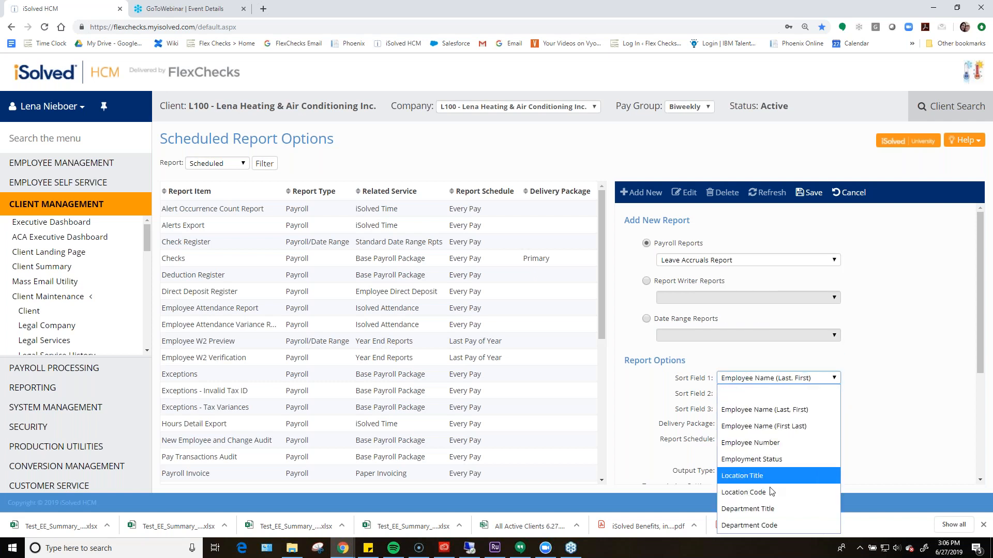
pyautogui.click(774, 515)
pyautogui.click(786, 393)
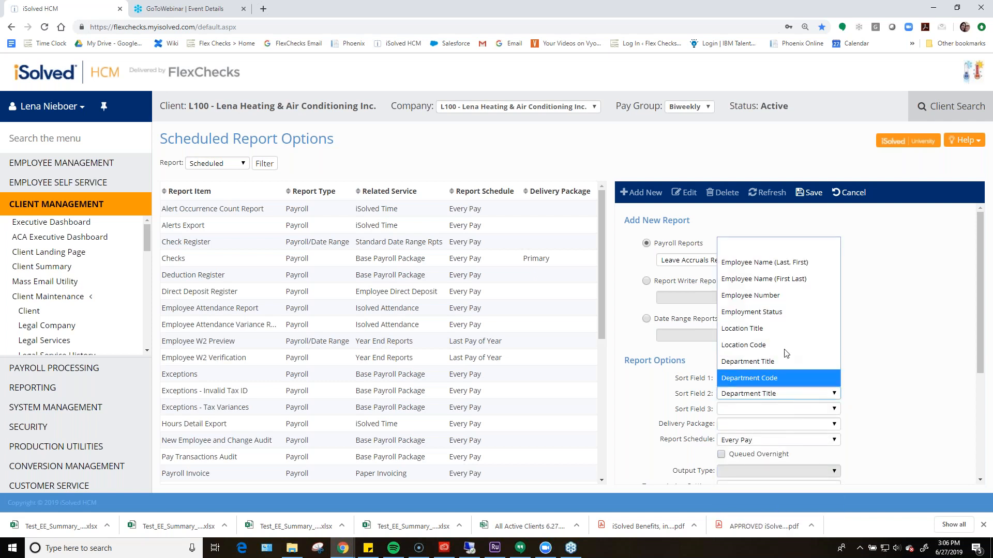
pyautogui.click(777, 264)
# - Look through the available Report Schedule frequencies, keep Every Pay, and save the new Leave Accruals Report
pyautogui.scroll(-3, 869, 374)
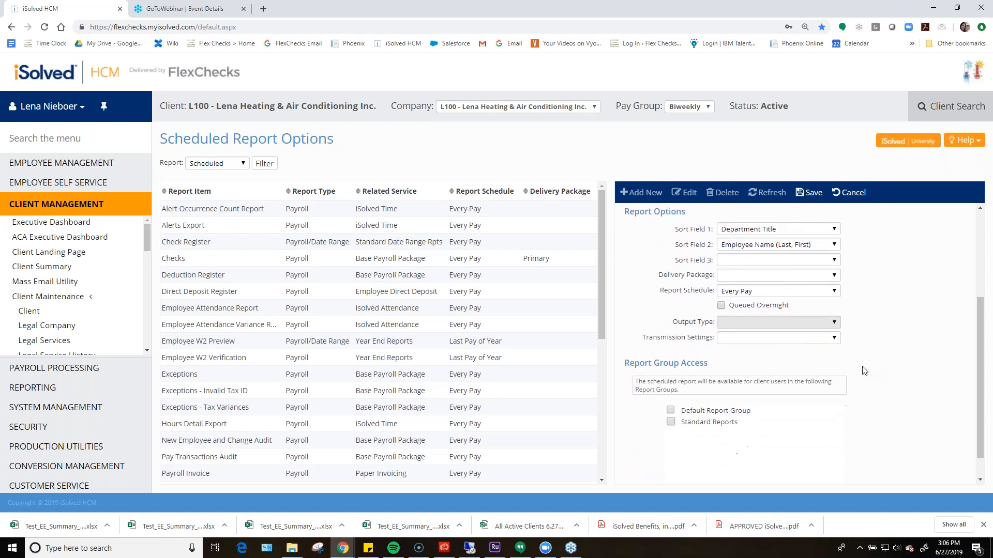
pyautogui.scroll(1, 828, 351)
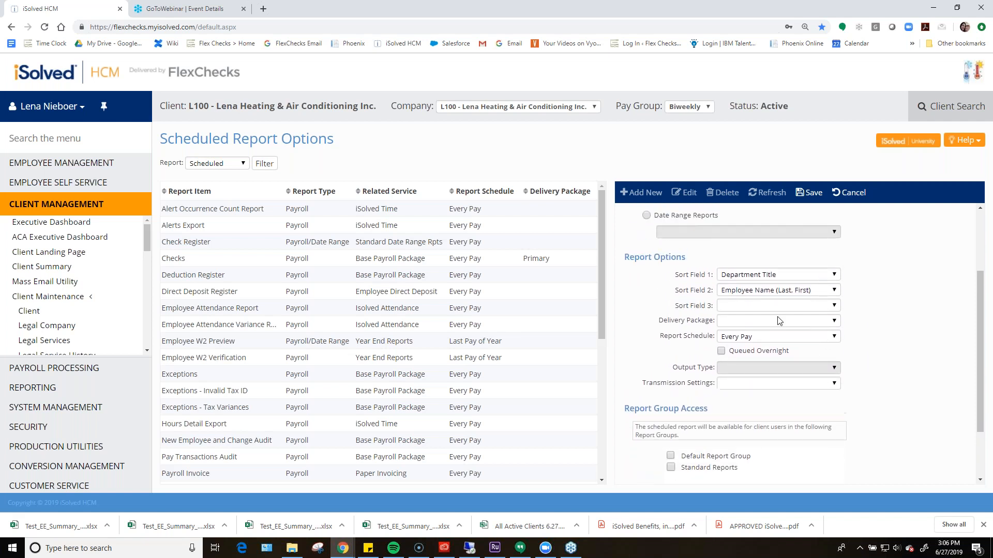
pyautogui.click(756, 344)
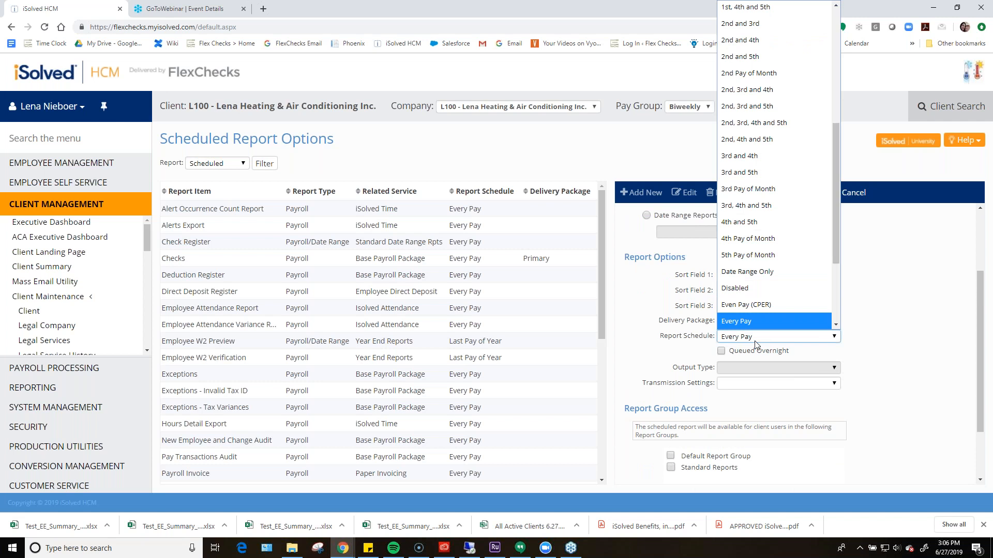
pyautogui.press('Down')
pyautogui.press('Down')
pyautogui.press('Down')
pyautogui.press('Down')
pyautogui.press('Down')
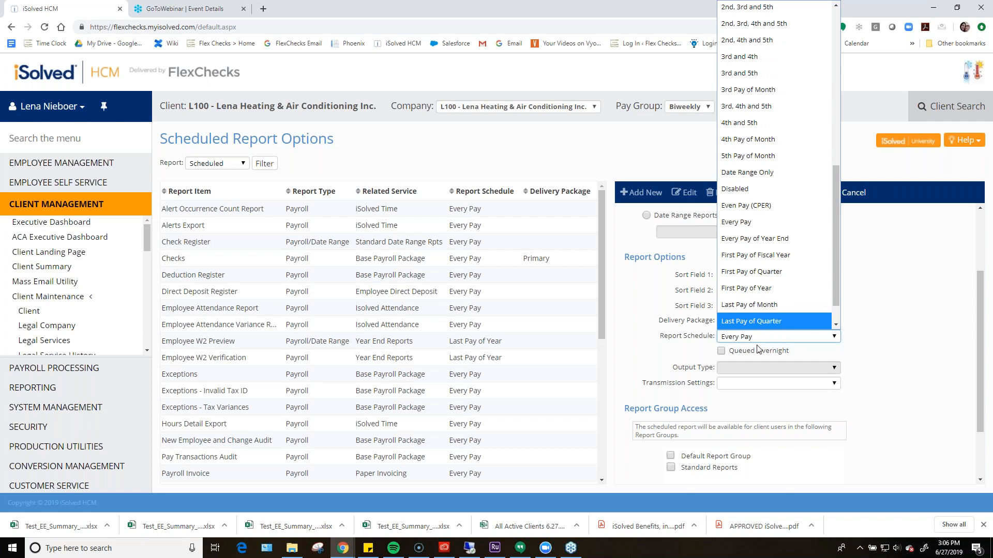
pyautogui.click(755, 340)
pyautogui.scroll(1, 755, 340)
pyautogui.scroll(1, 757, 339)
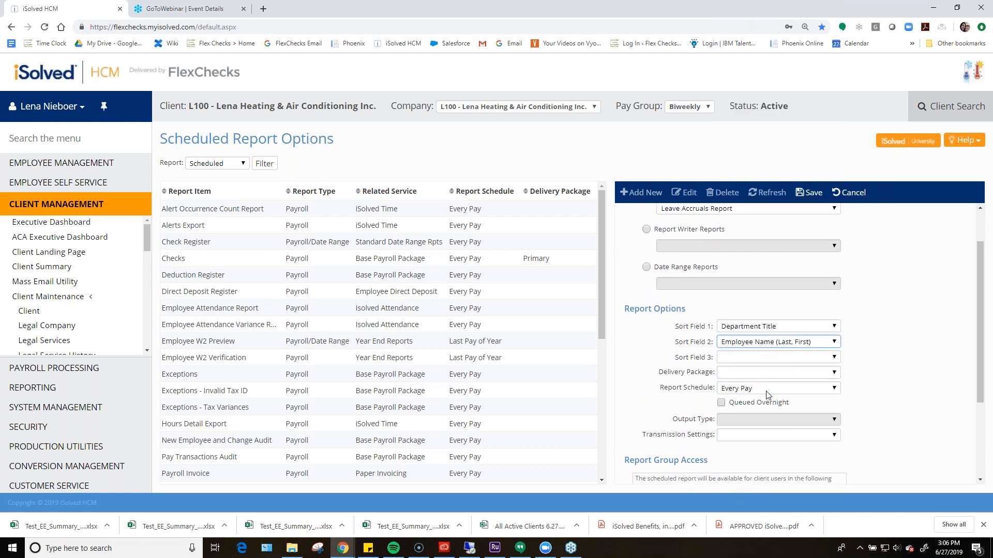
pyautogui.click(830, 388)
pyautogui.scroll(5, 806, 323)
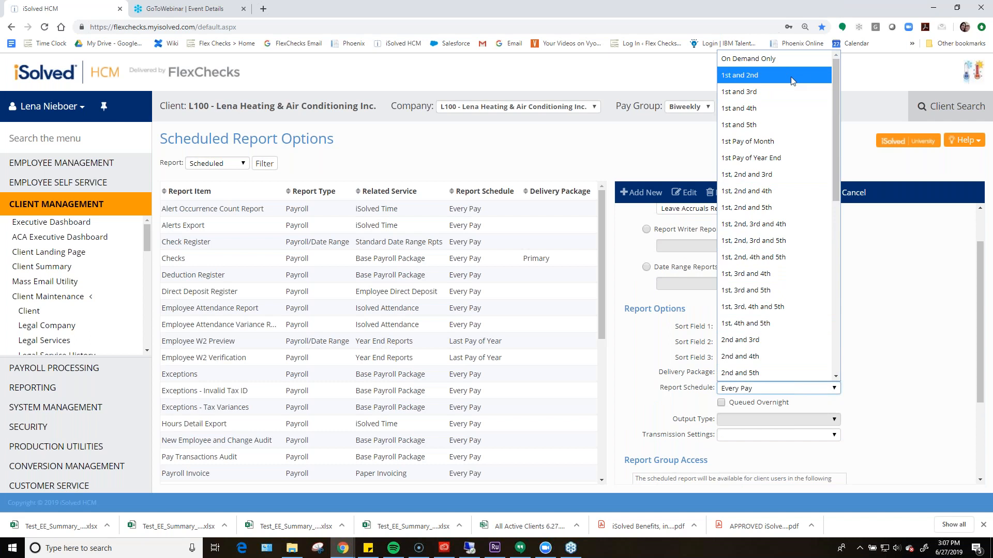
pyautogui.scroll(-8, 782, 198)
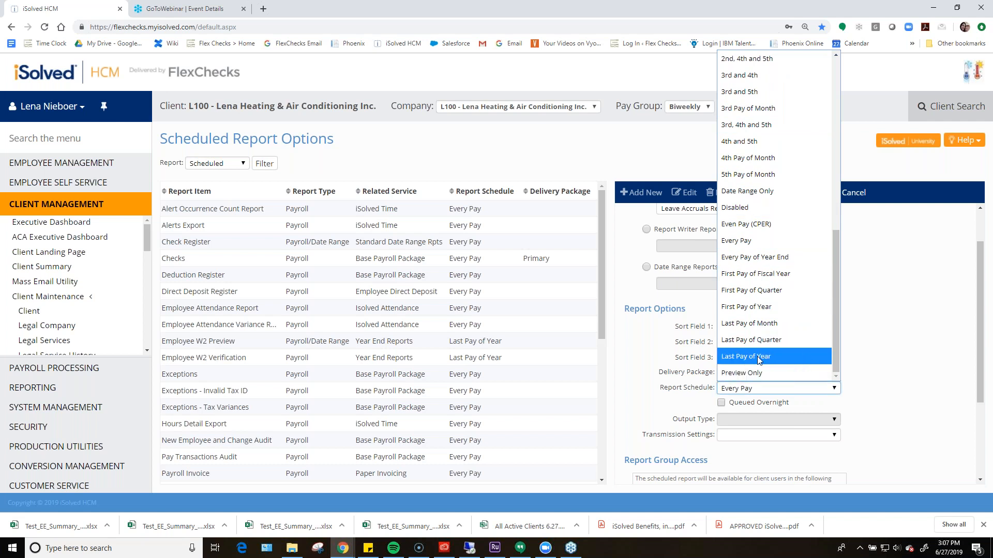
pyautogui.click(906, 330)
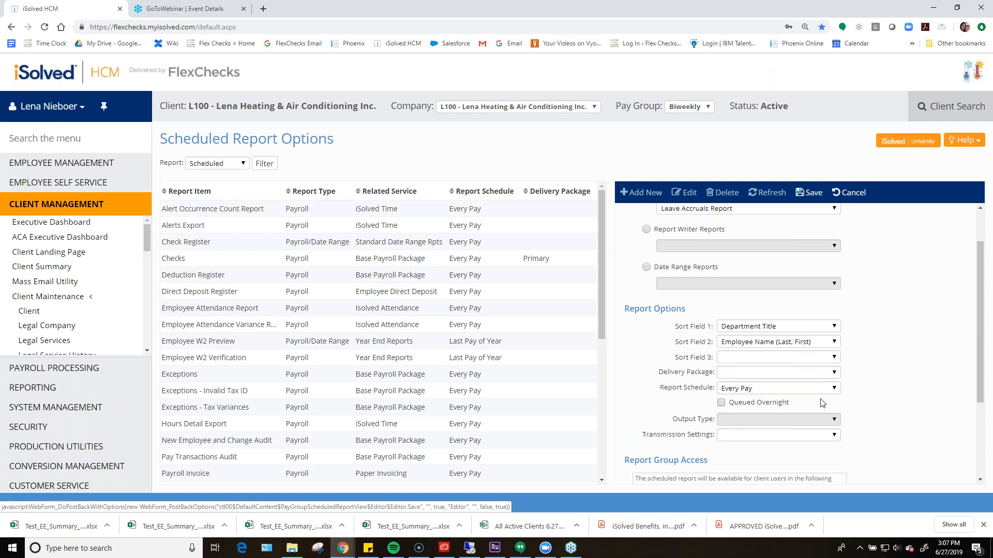
pyautogui.click(809, 192)
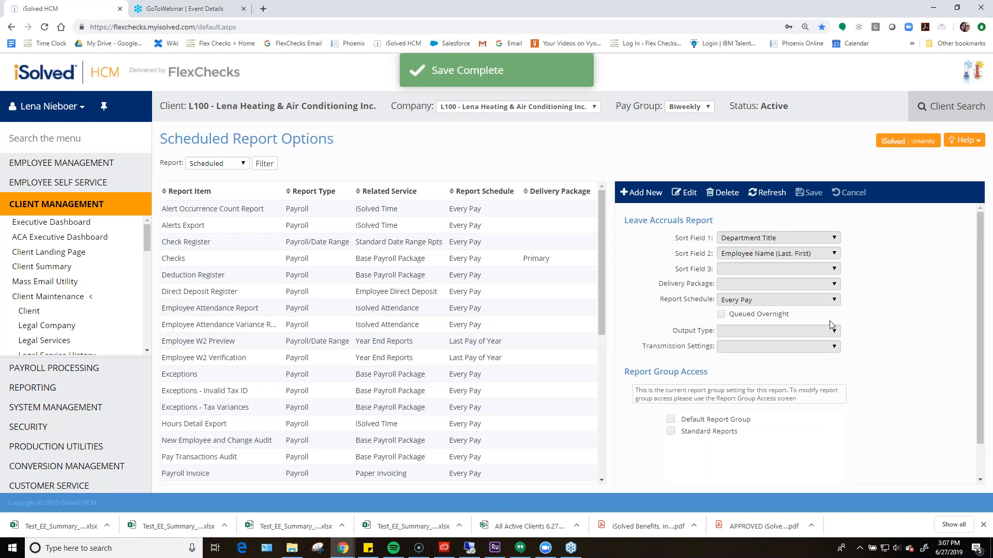
# - Check the Report Group Access options of the saved Leave Accruals Report in edit mode, and cancel the edit
pyautogui.moveTo(652, 373); pyautogui.dragTo(748, 373)
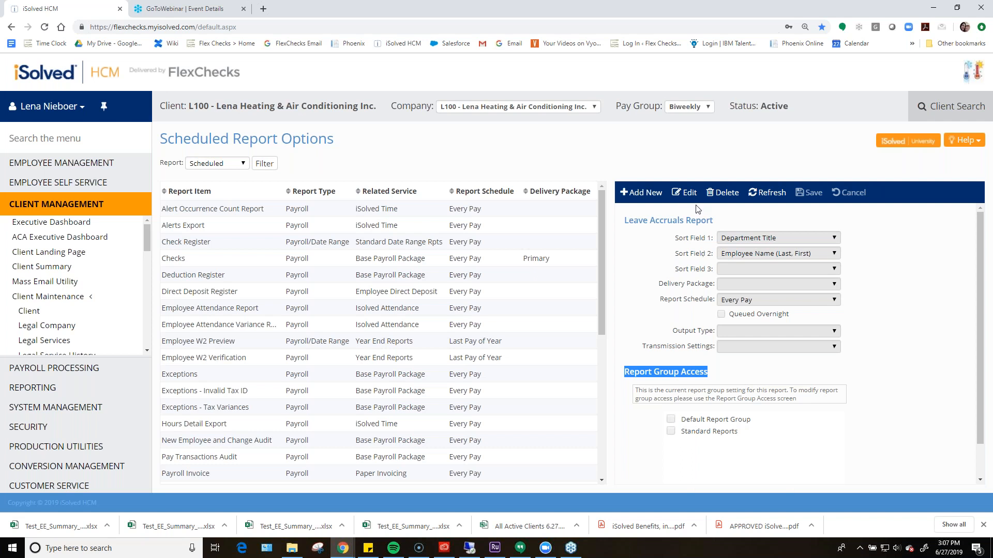
pyautogui.click(685, 193)
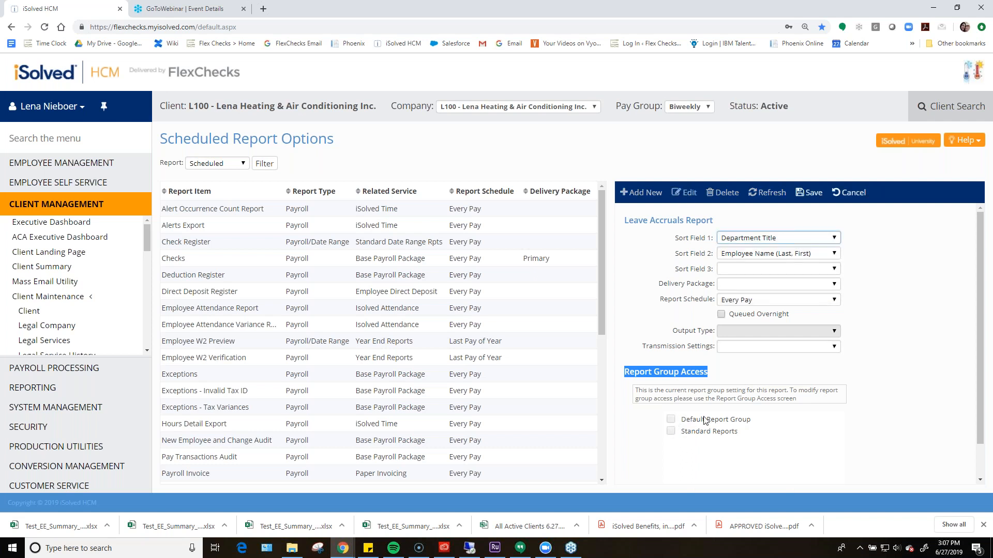
pyautogui.click(721, 395)
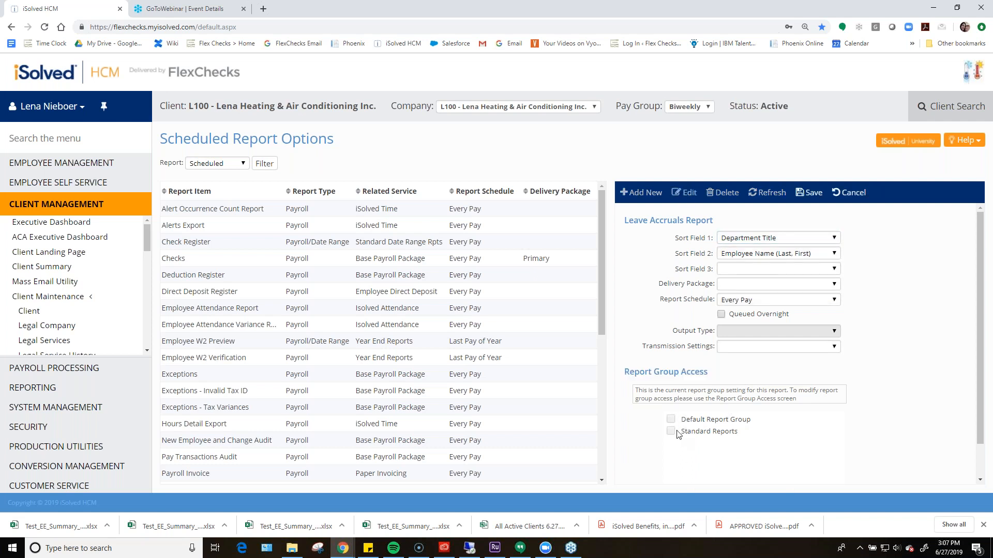
pyautogui.click(852, 193)
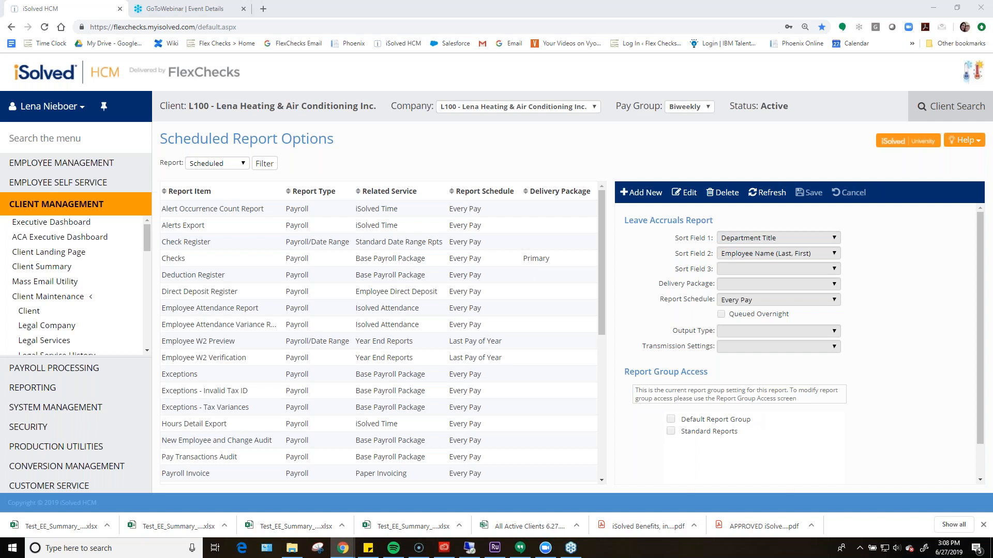
# - Find the Process Payroll screen by searching for "process payr" and run a payroll preview
pyautogui.click(60, 141)
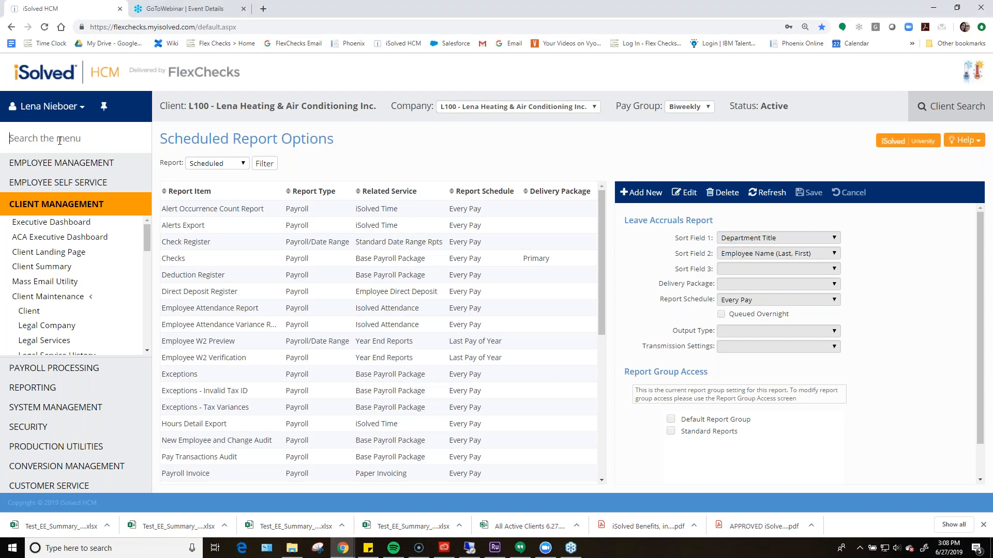
pyautogui.write('process payr')
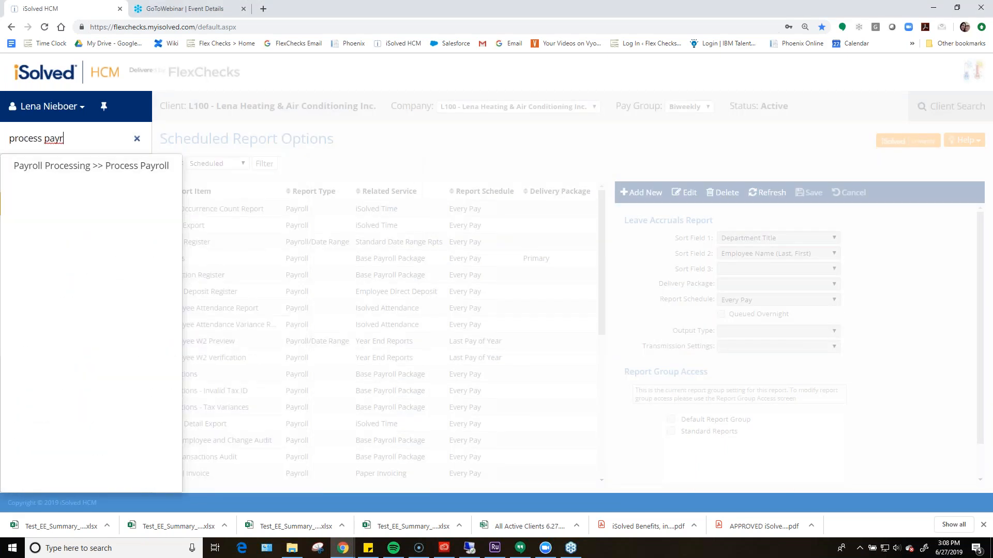
pyautogui.click(147, 165)
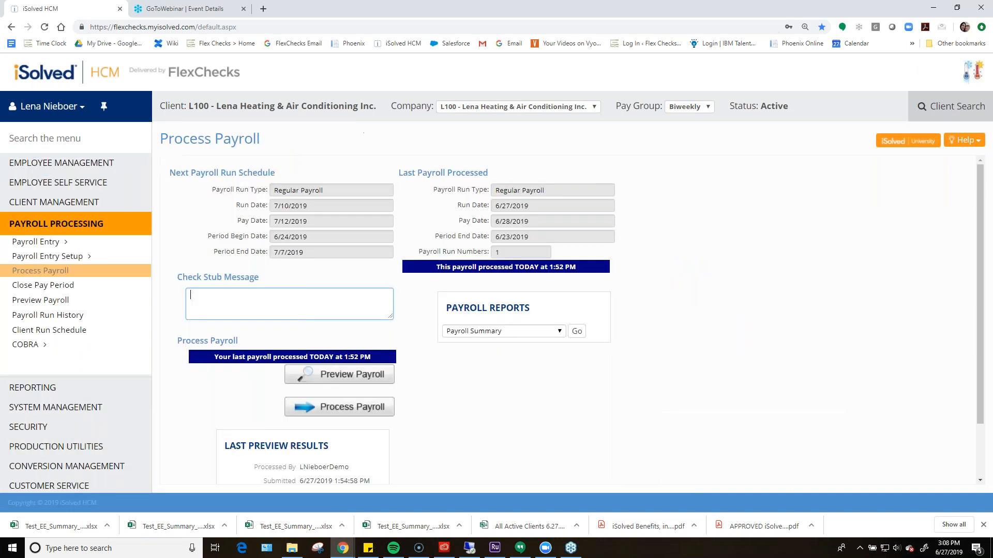
pyautogui.click(376, 376)
# - Open the Leave Accruals Report from the last preview results and bring up the loaded report
pyautogui.scroll(-2, 410, 335)
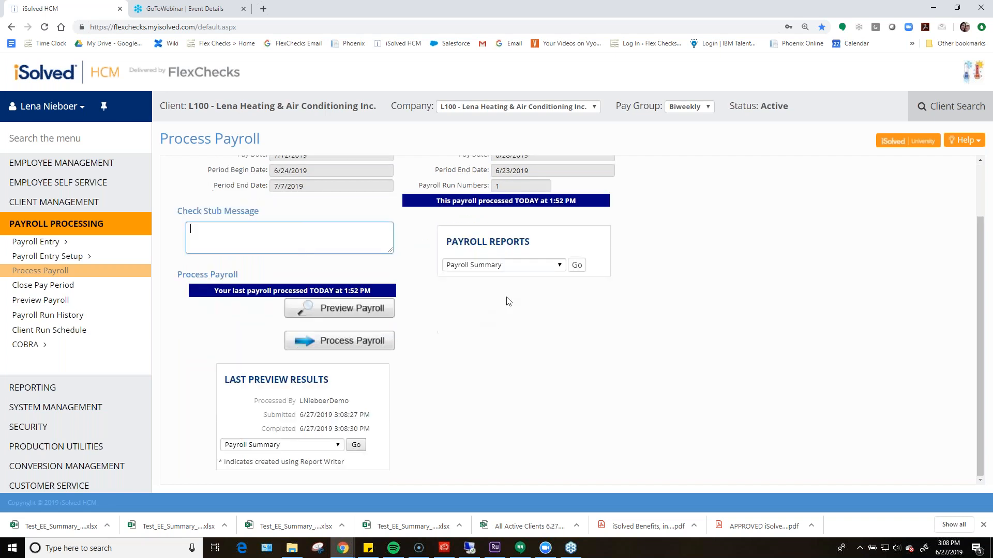
pyautogui.click(332, 448)
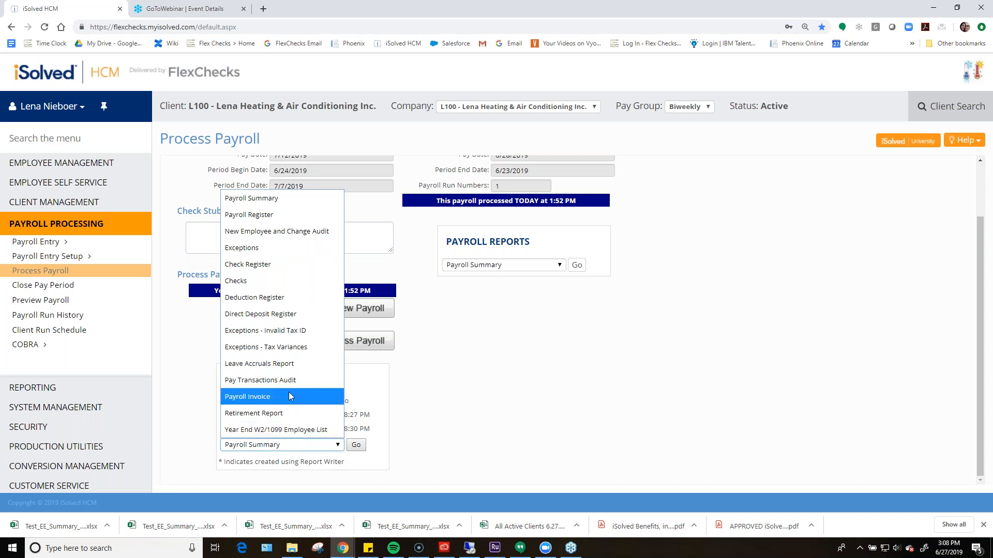
pyautogui.click(287, 363)
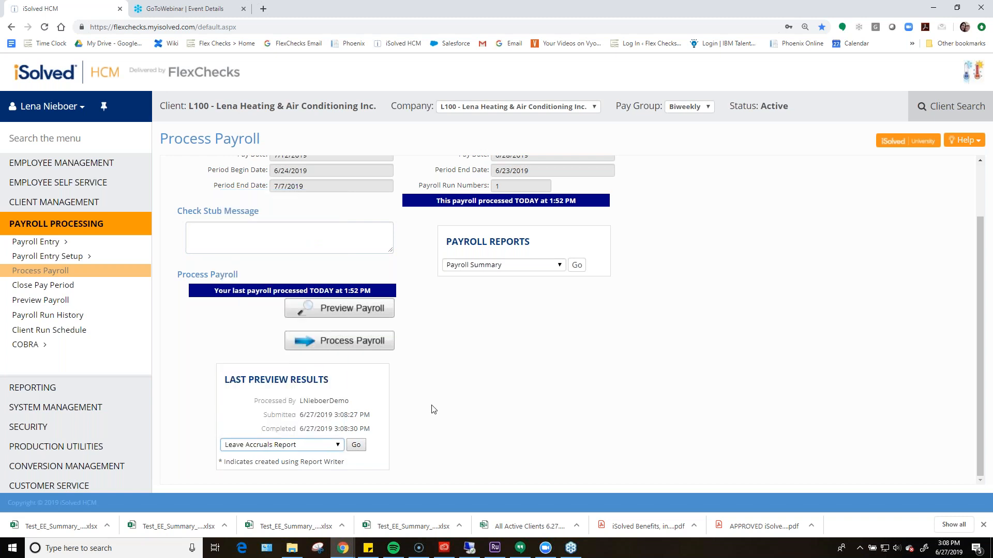
pyautogui.click(355, 445)
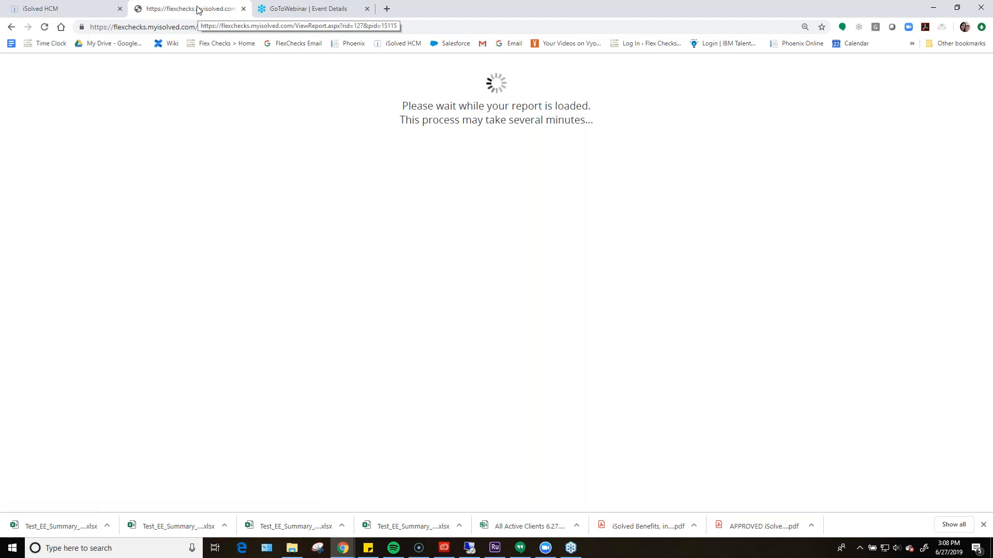
pyautogui.click(51, 9)
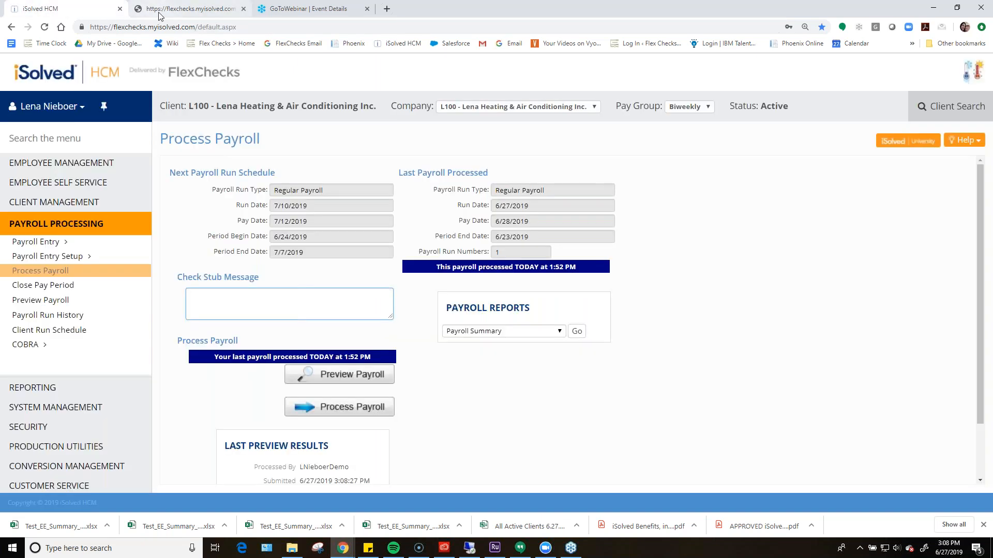
pyautogui.click(189, 9)
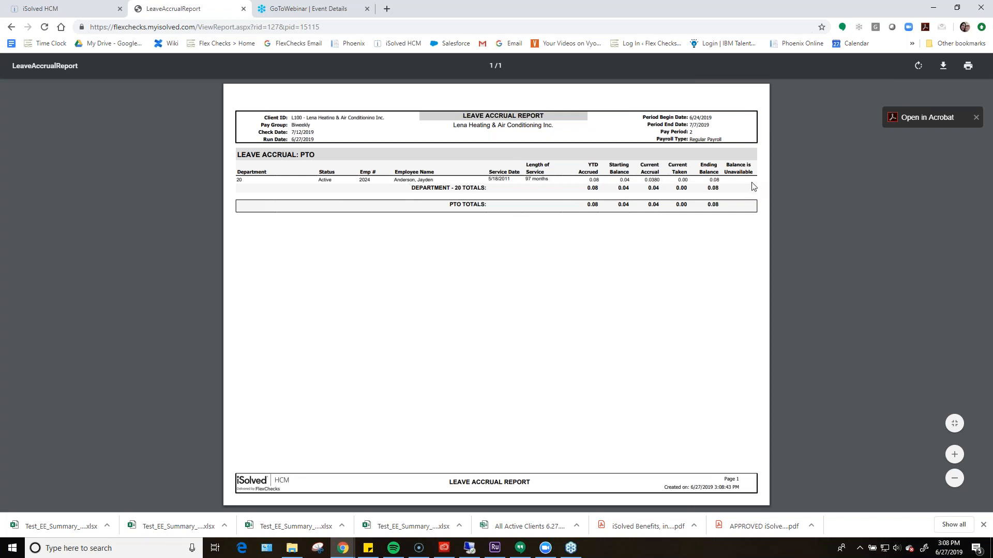
# - Examine the employee's name and service details in the PTO leave accrual row, and close the report
pyautogui.moveTo(394, 180); pyautogui.dragTo(564, 181)
pyautogui.click(567, 183)
pyautogui.click(243, 9)
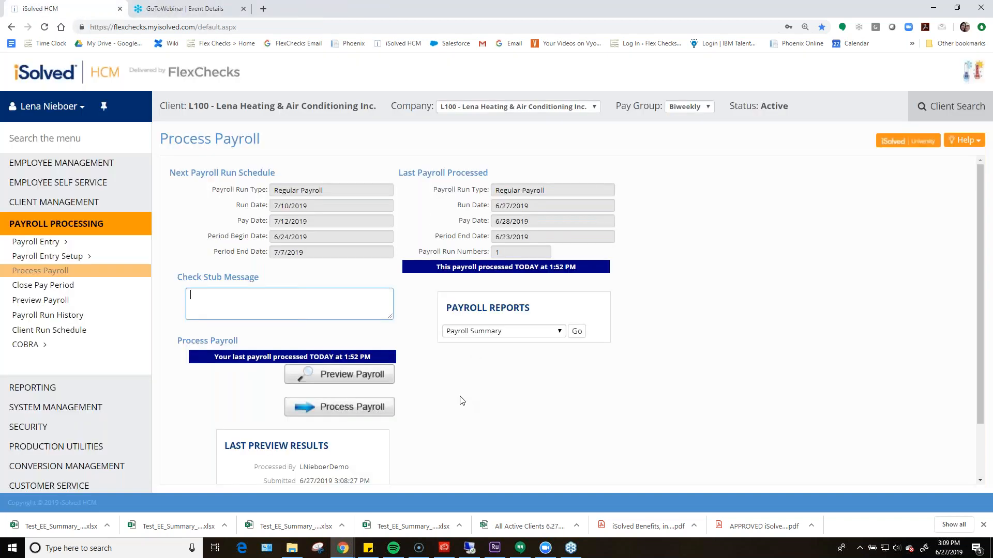
# - Go from Process Payroll to the Report Writer screen in the Reporting section
pyautogui.scroll(-2, 432, 359)
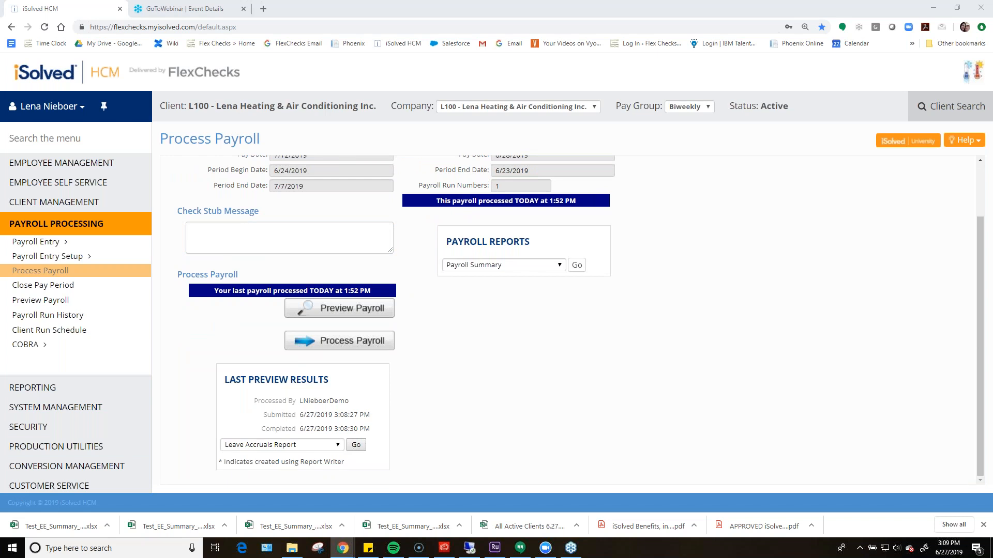
pyautogui.click(45, 138)
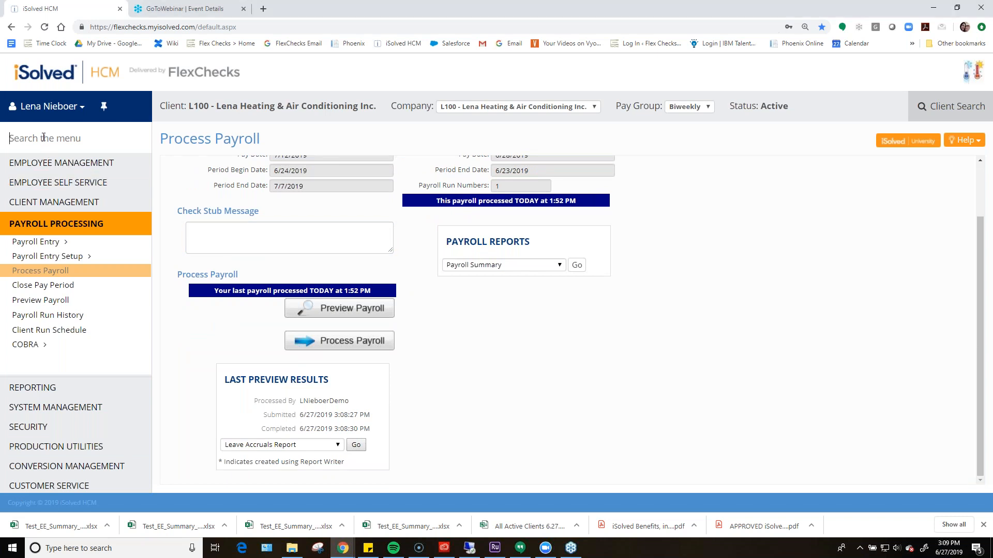
pyautogui.click(47, 387)
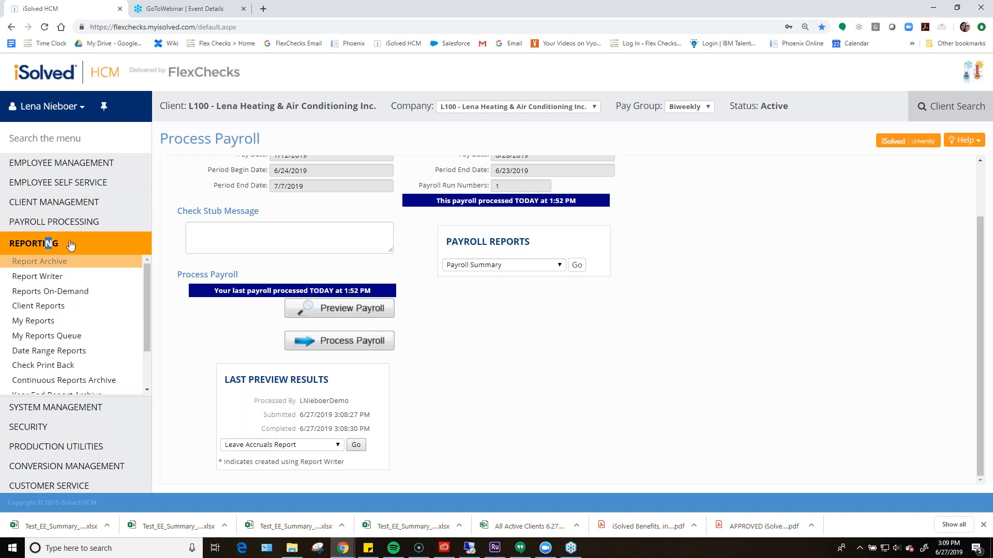
pyautogui.click(51, 279)
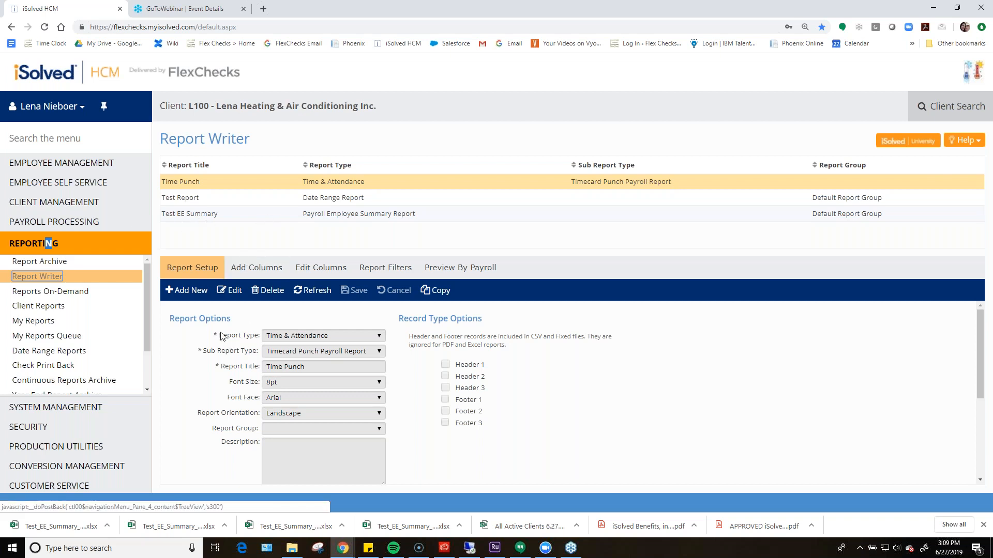
# - Start a new report in Report Writer and set its Report Type to HR Report
pyautogui.moveTo(222, 336); pyautogui.dragTo(305, 340)
pyautogui.click(187, 293)
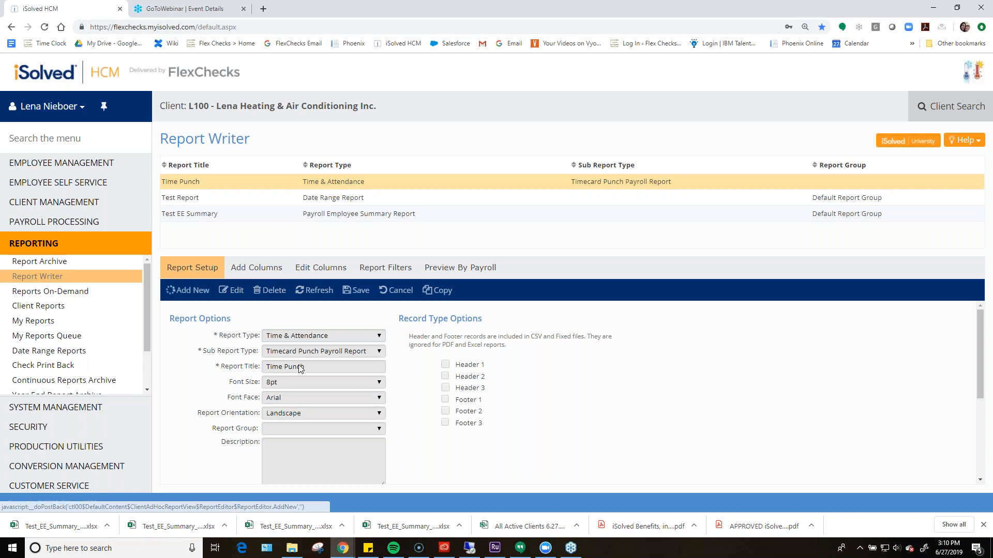
pyautogui.click(276, 340)
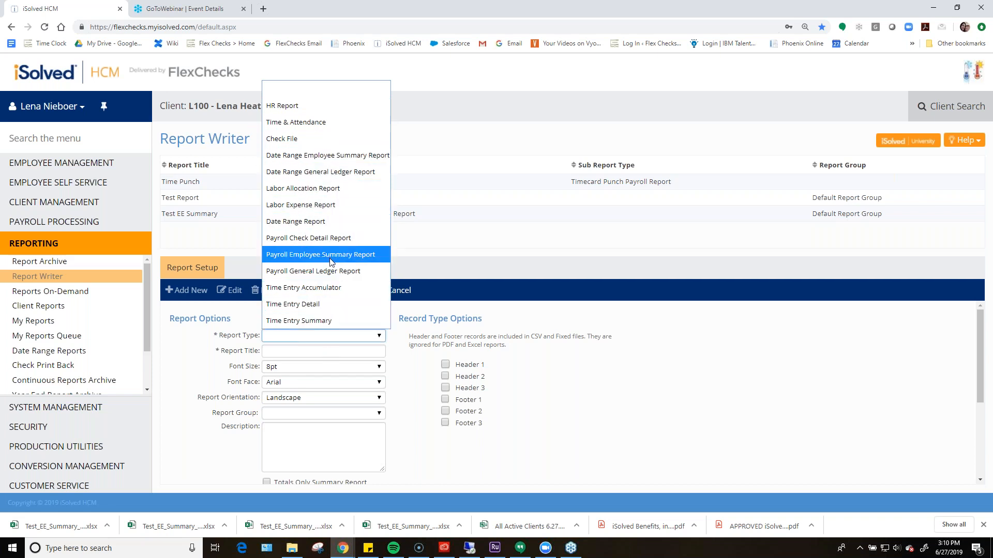
pyautogui.click(276, 107)
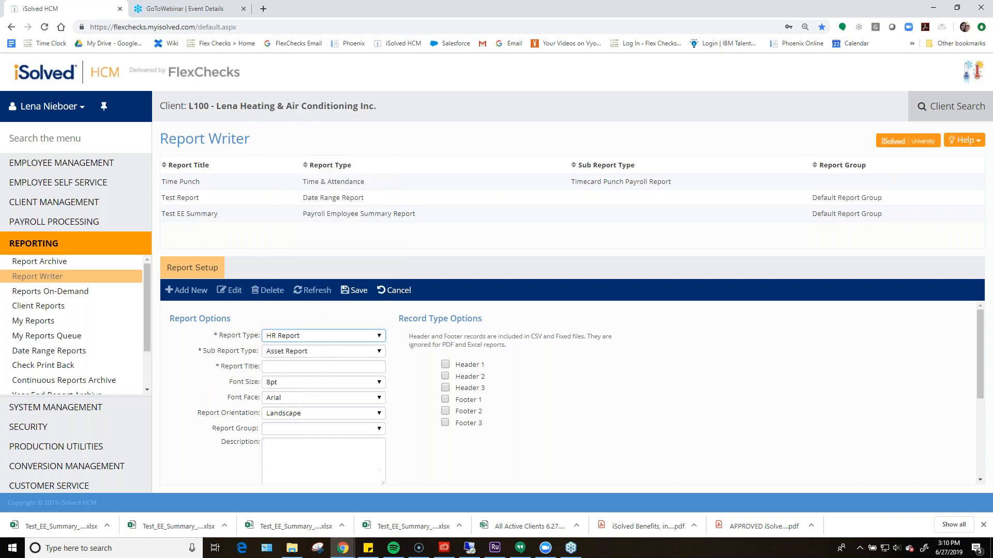
pyautogui.click(331, 337)
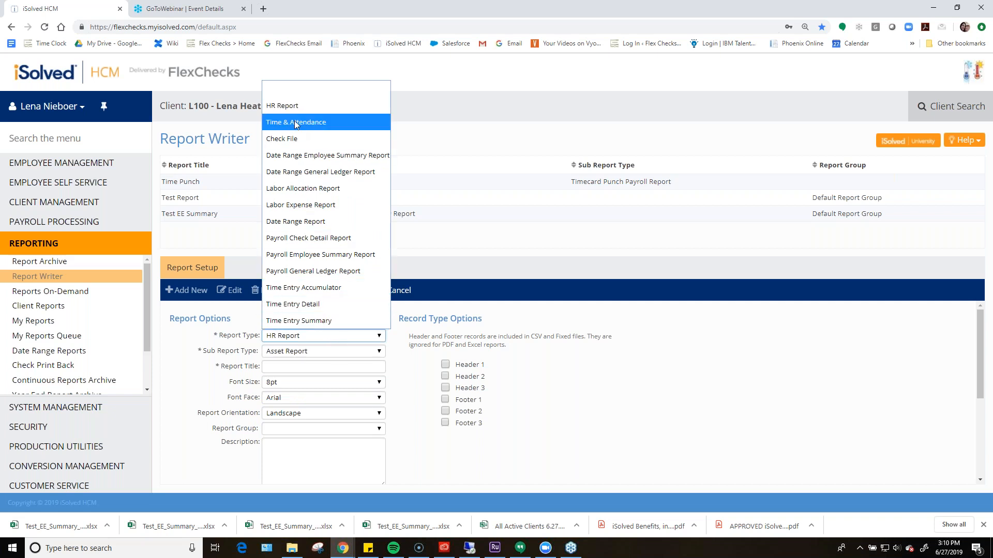
pyautogui.click(331, 254)
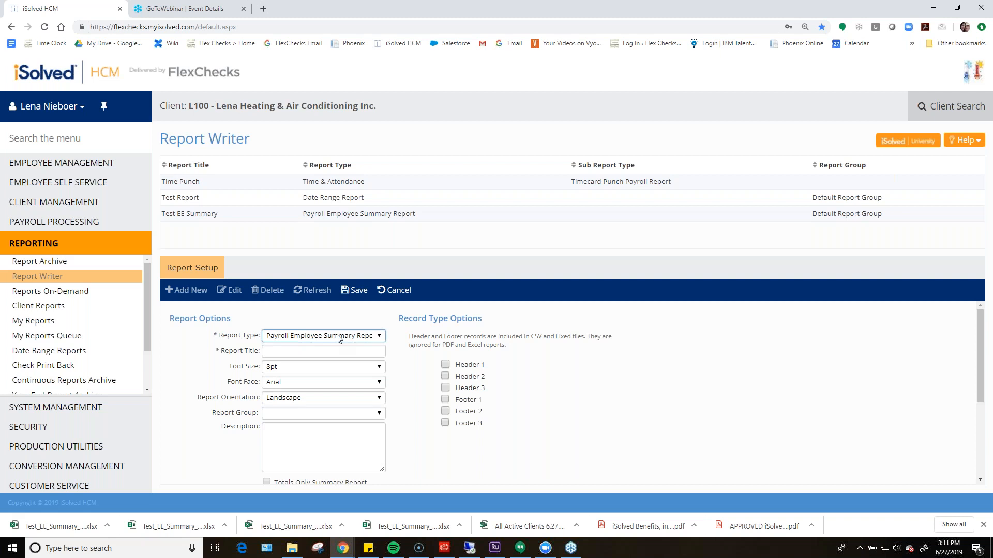
pyautogui.click(338, 336)
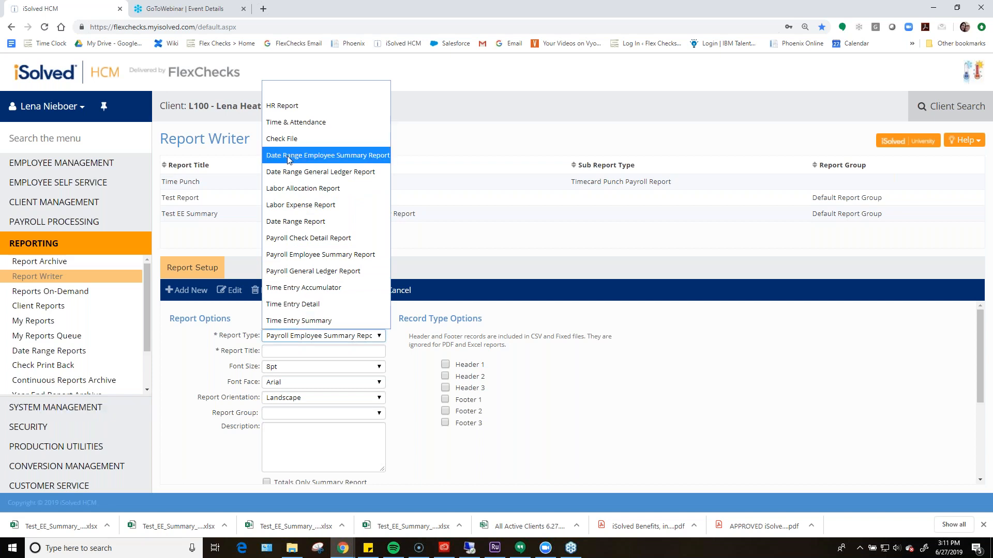
pyautogui.click(361, 241)
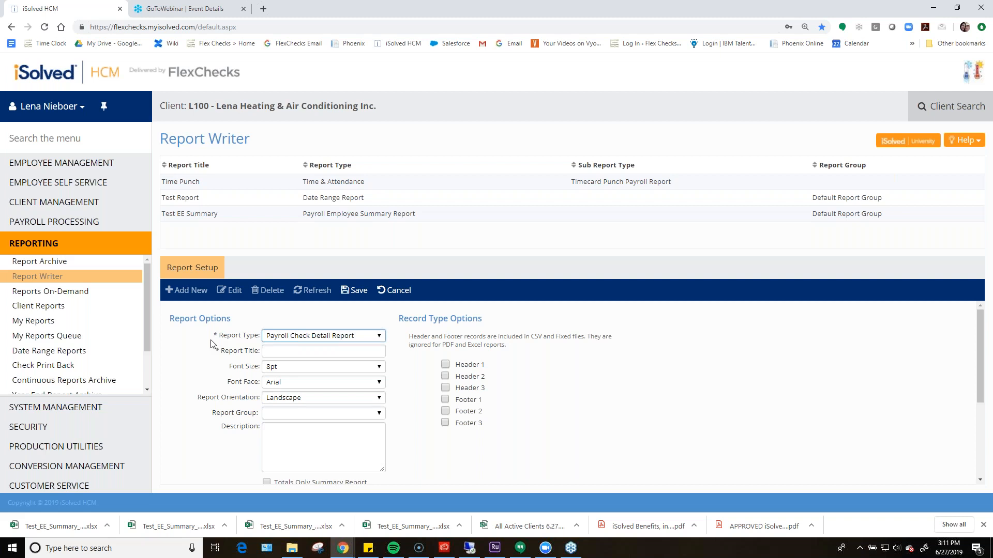
pyautogui.click(358, 337)
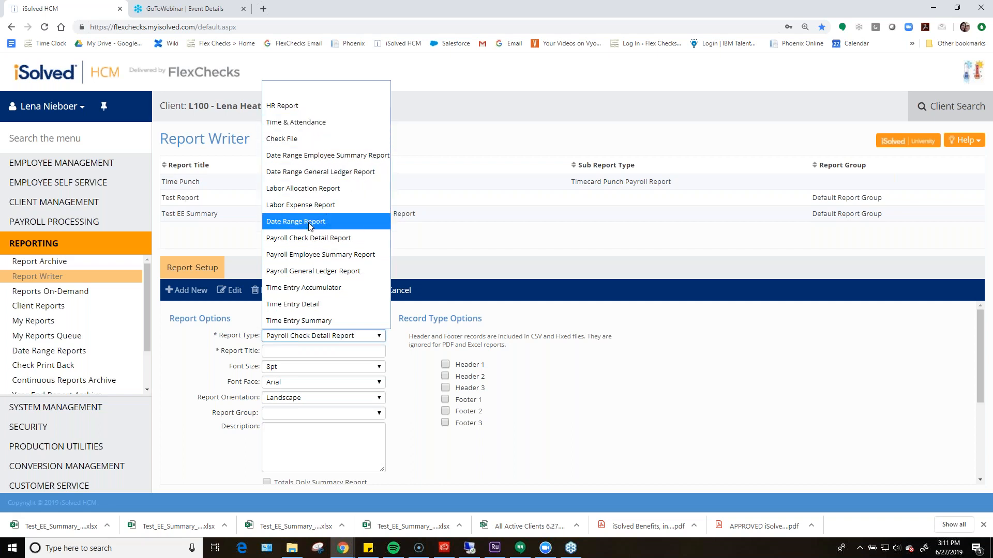
pyautogui.click(325, 221)
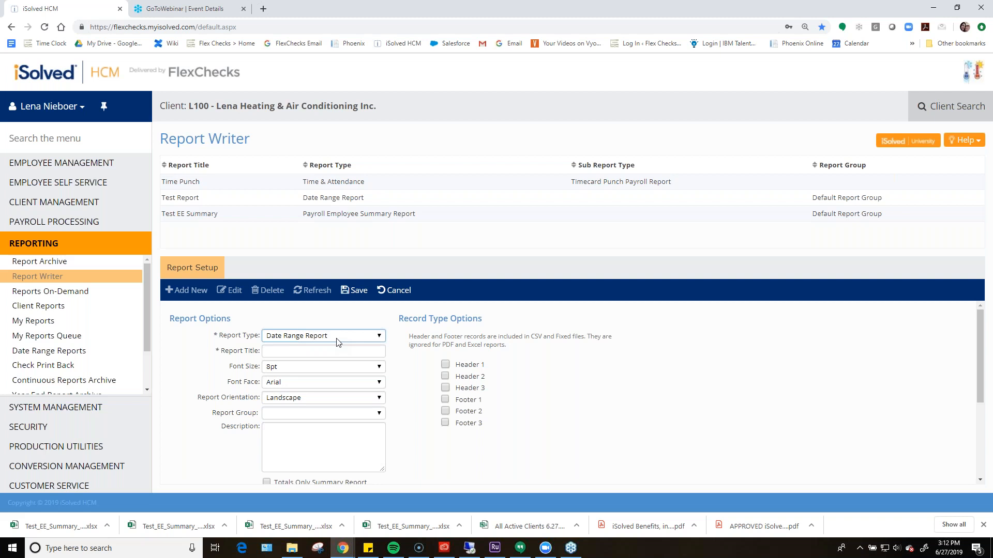
pyautogui.click(333, 339)
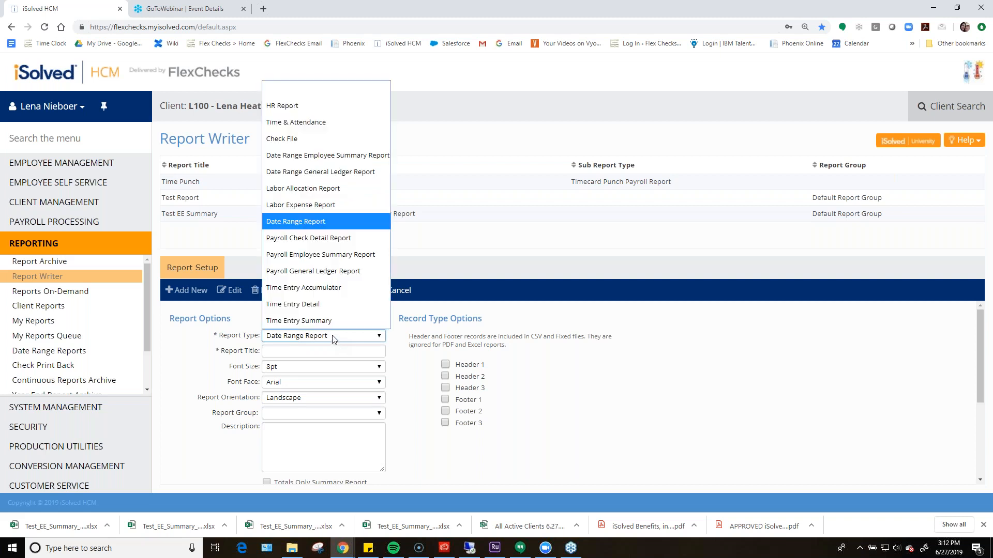
pyautogui.click(311, 110)
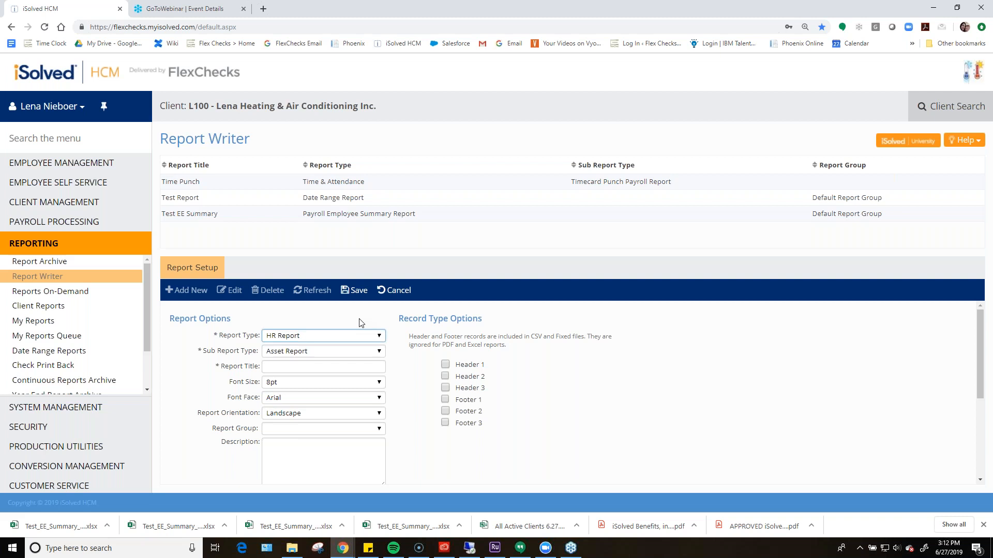
pyautogui.click(406, 291)
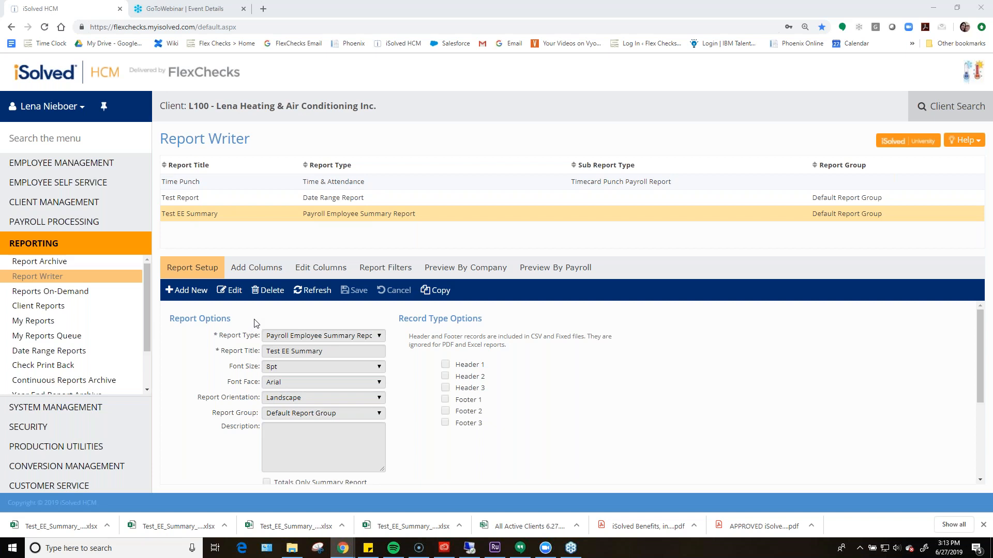
# - Start a new report of type Payroll Employee Summary Report and title it 401K Upload
pyautogui.click(178, 290)
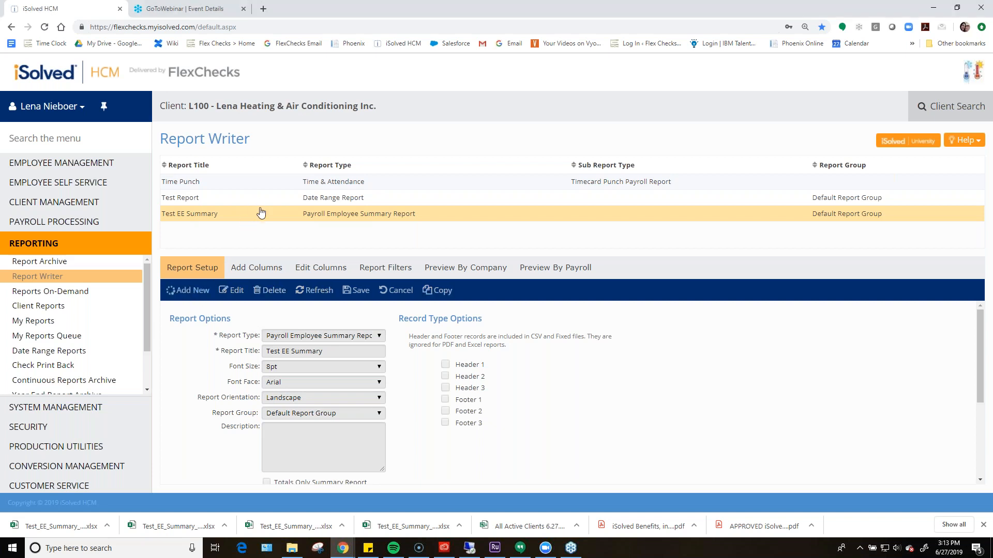
pyautogui.click(306, 336)
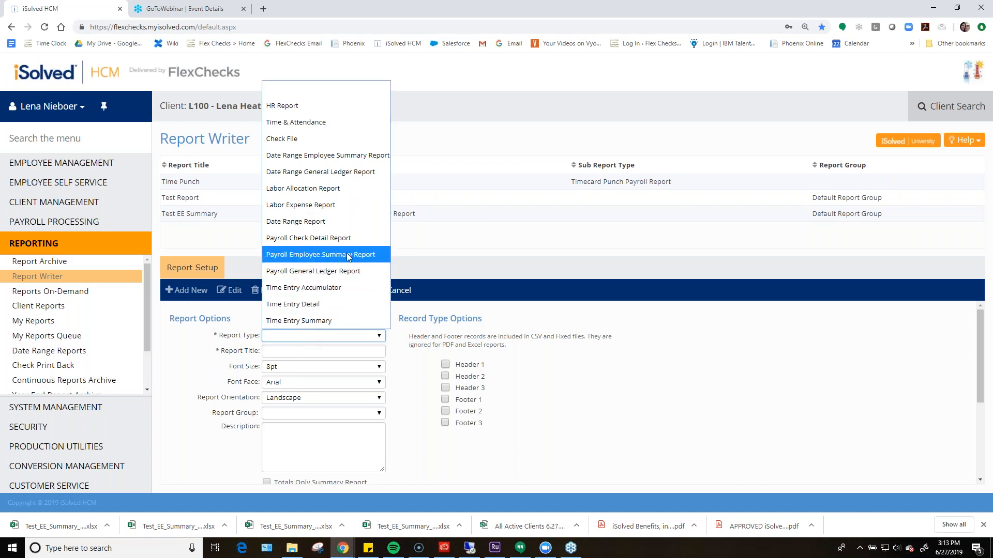
pyautogui.click(359, 254)
pyautogui.click(319, 351)
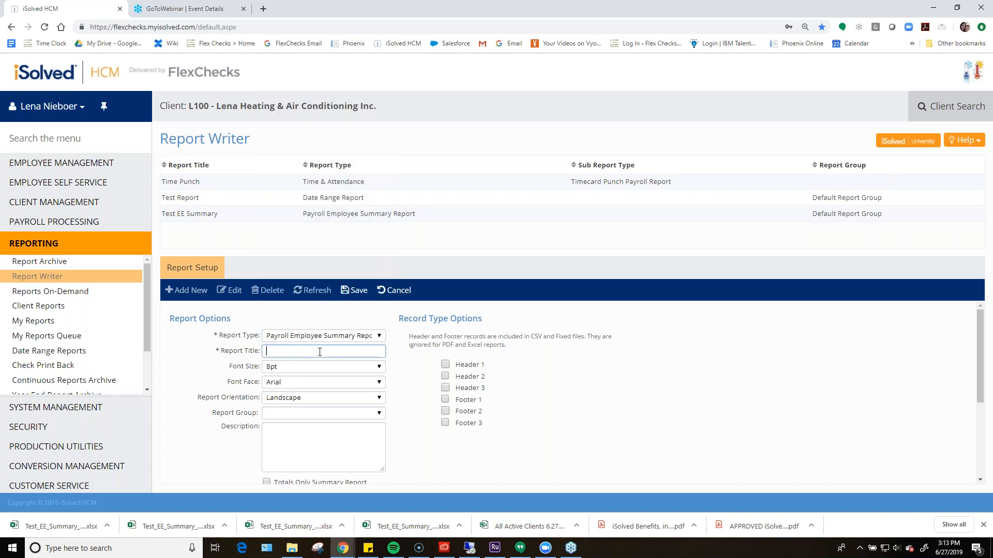
pyautogui.write('401K Upload')
pyautogui.press('Tab')
# - Set the report's font size to 12pt, with Arial as the font face and Landscape orientation
pyautogui.click(305, 373)
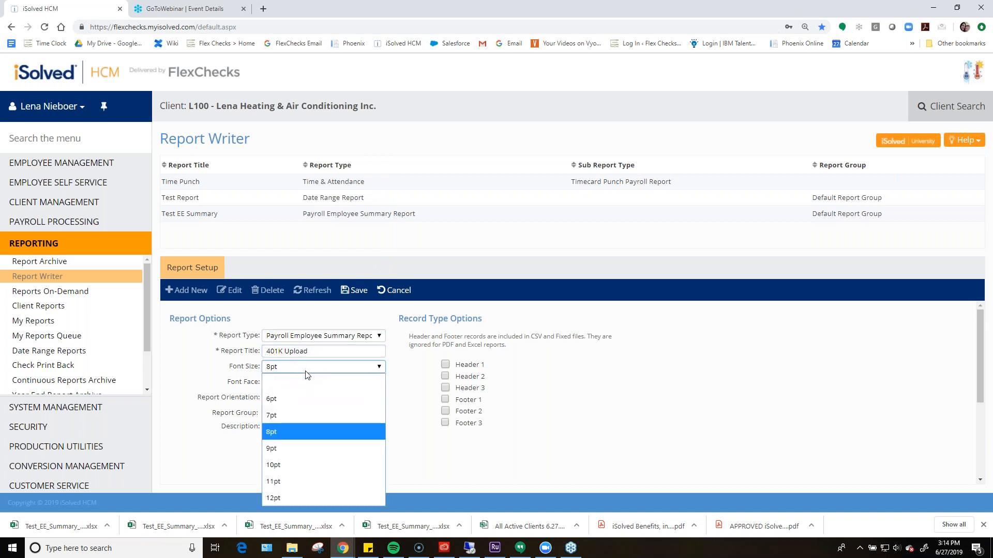
pyautogui.click(287, 465)
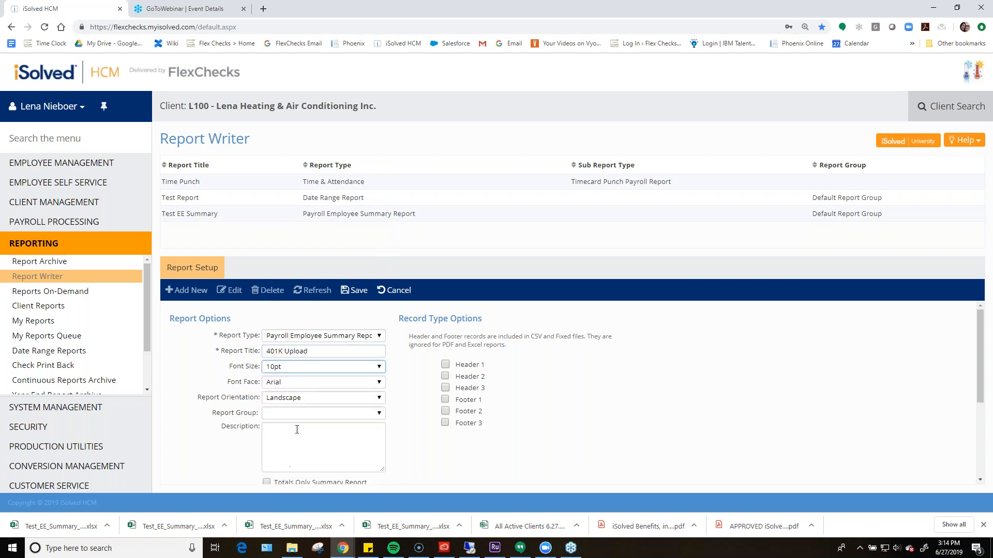
pyautogui.click(301, 371)
pyautogui.click(284, 498)
pyautogui.click(276, 386)
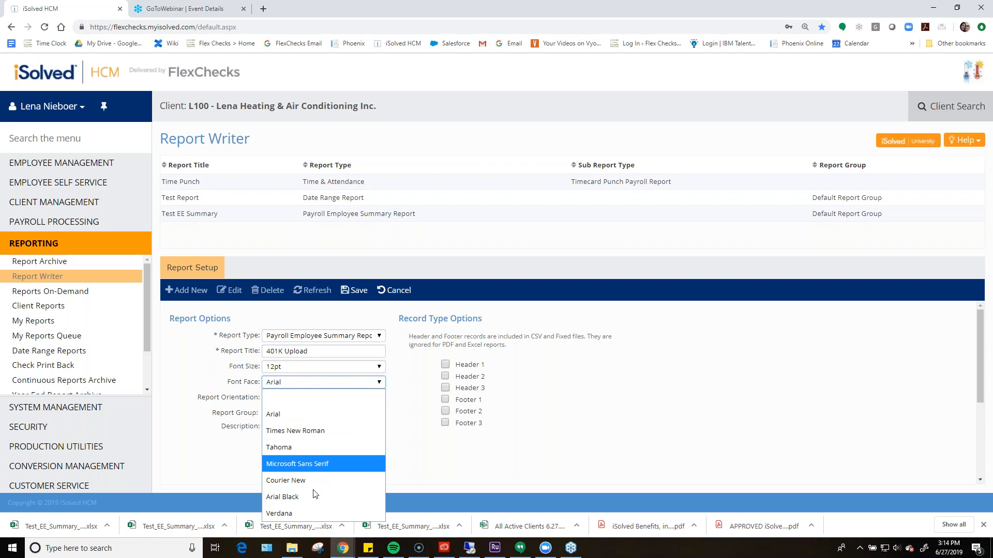
pyautogui.click(306, 416)
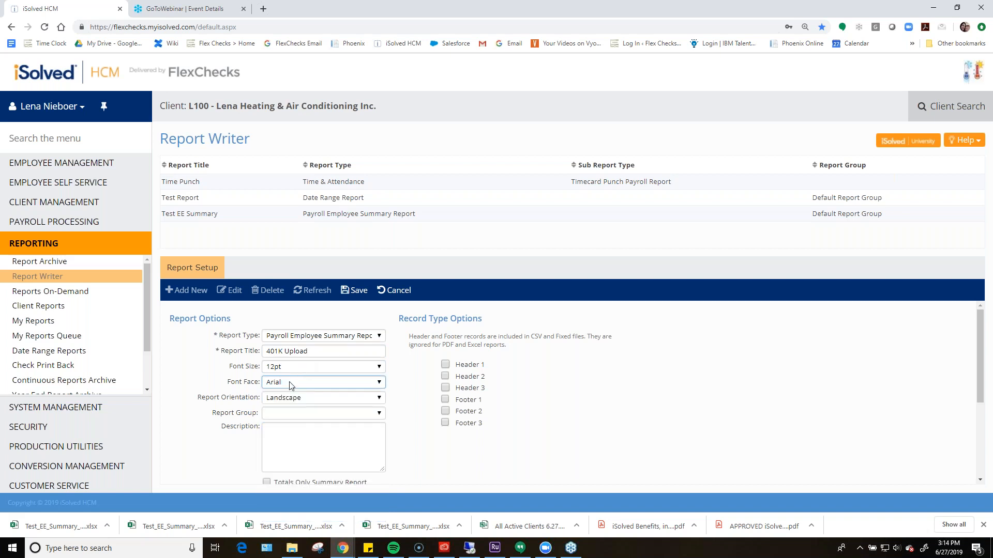
pyautogui.click(295, 401)
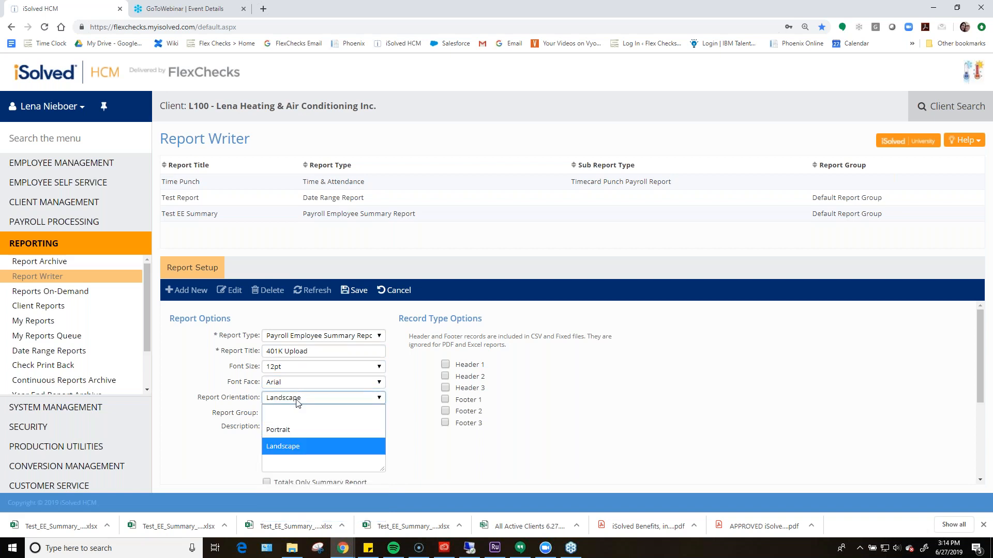
pyautogui.click(298, 401)
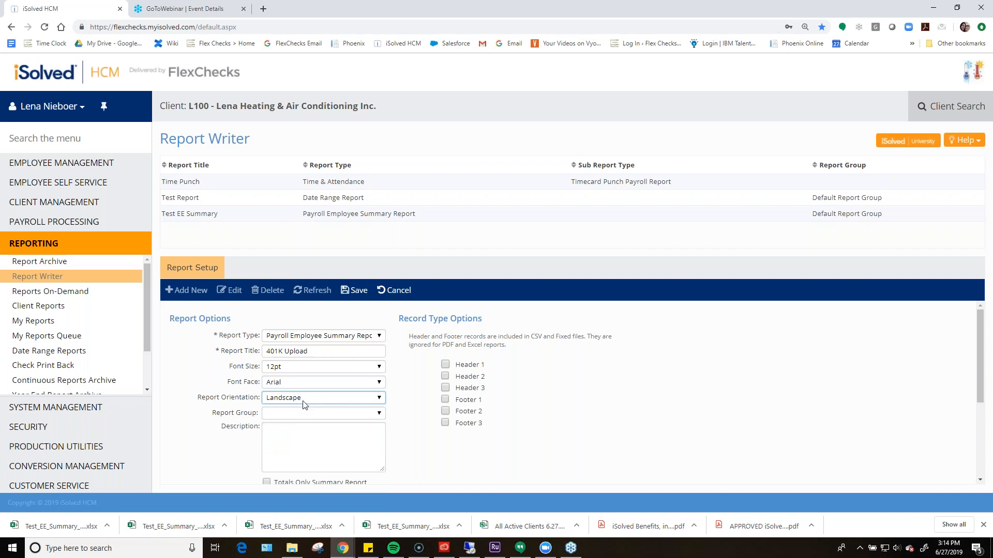
# - Assign the report to Default Report Group and enter the description "This report will be used to upload to our contribution site."
pyautogui.click(305, 414)
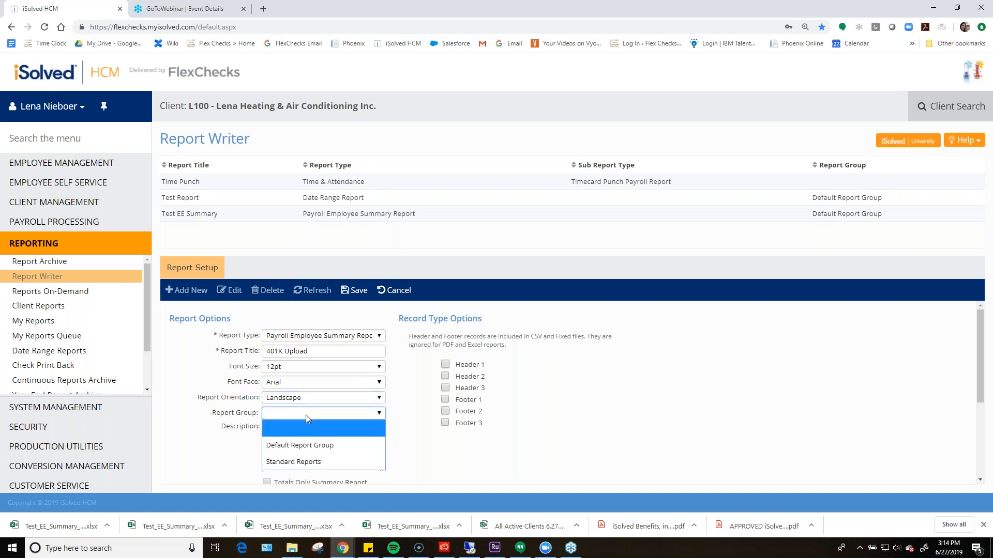
pyautogui.click(309, 445)
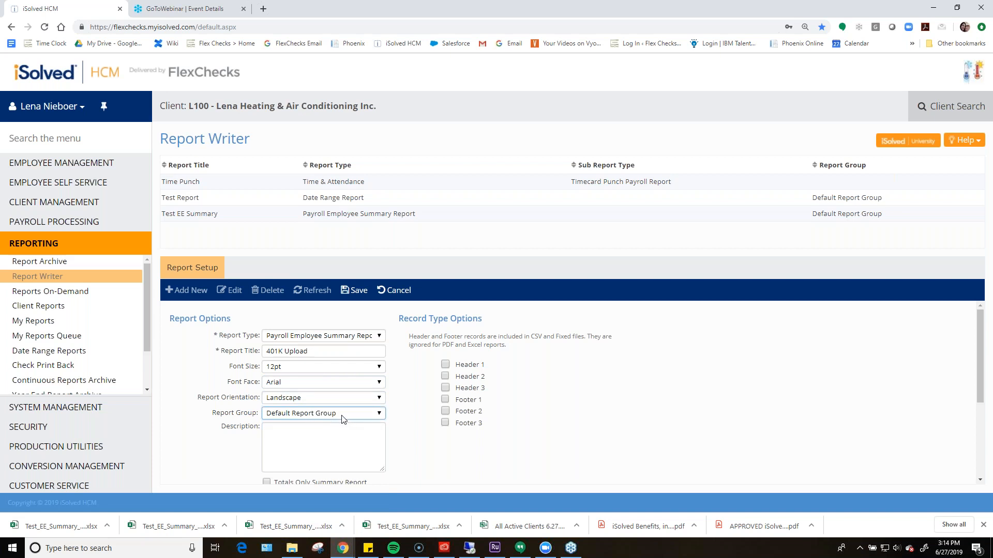
pyautogui.click(335, 438)
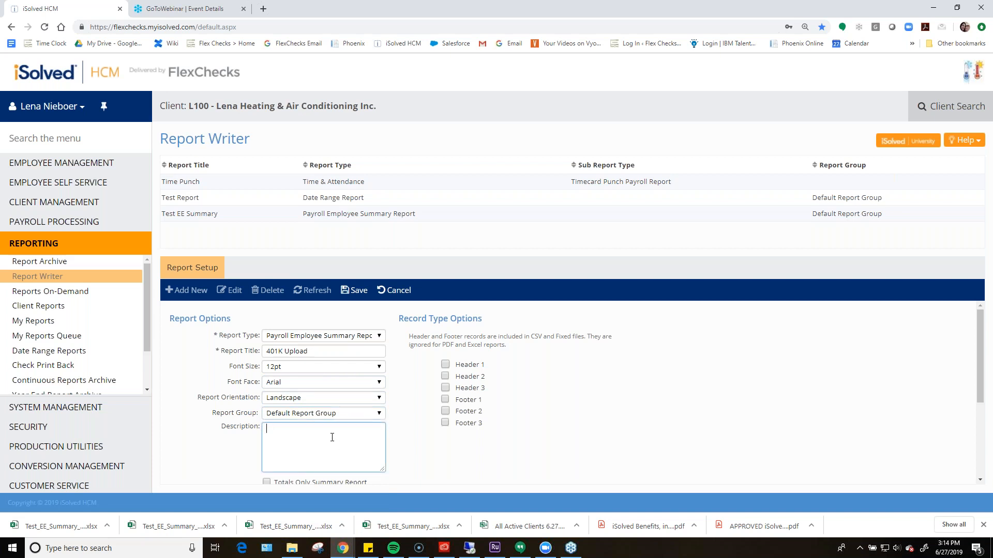
pyautogui.write('This report will be used to upload to our contribution site.')
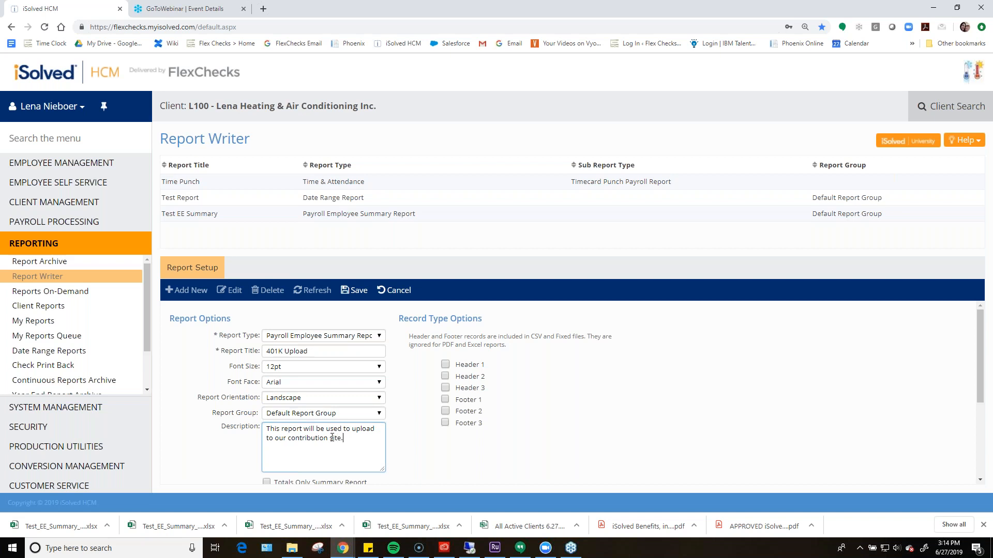
pyautogui.click(426, 418)
# - Examine the report's CSV Options, including the available delimiters, quote settings and file extensions
pyautogui.scroll(-3, 471, 344)
pyautogui.moveTo(219, 368); pyautogui.dragTo(169, 367)
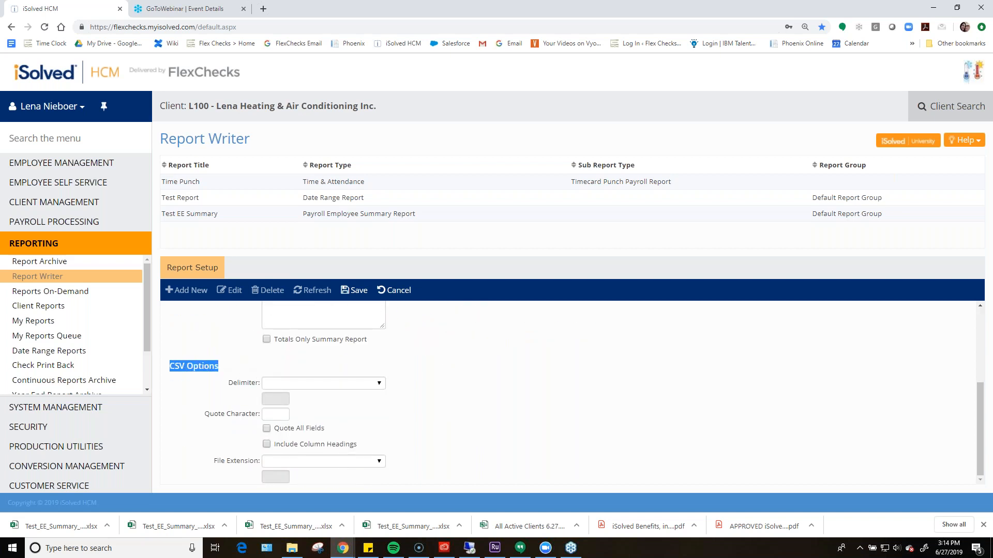
pyautogui.click(225, 359)
pyautogui.click(338, 383)
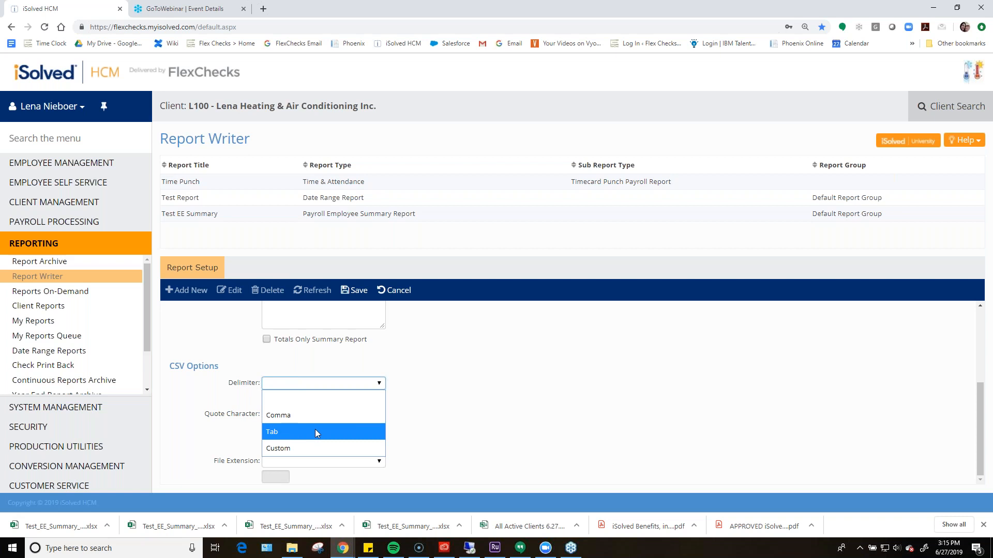
pyautogui.click(432, 403)
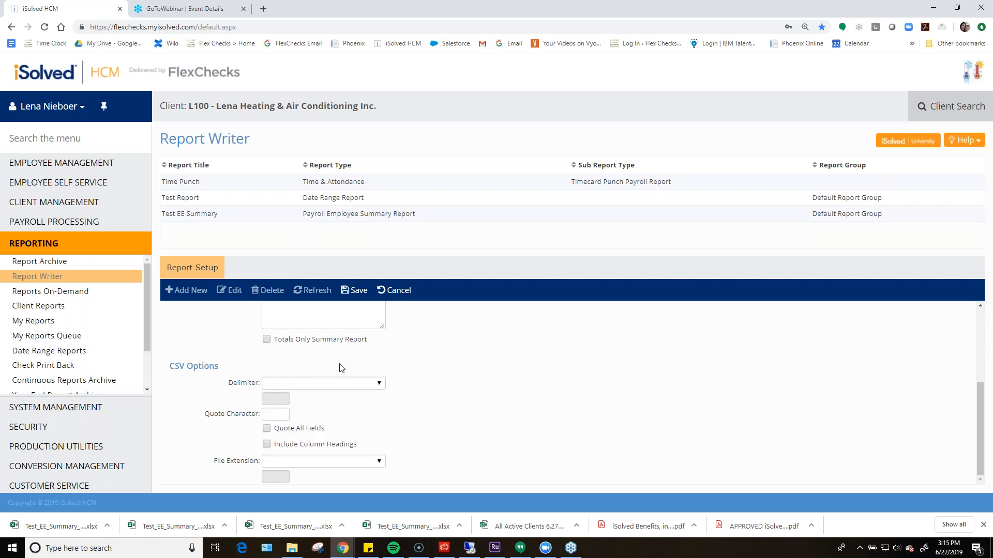
pyautogui.scroll(2, 334, 378)
pyautogui.scroll(1, 334, 378)
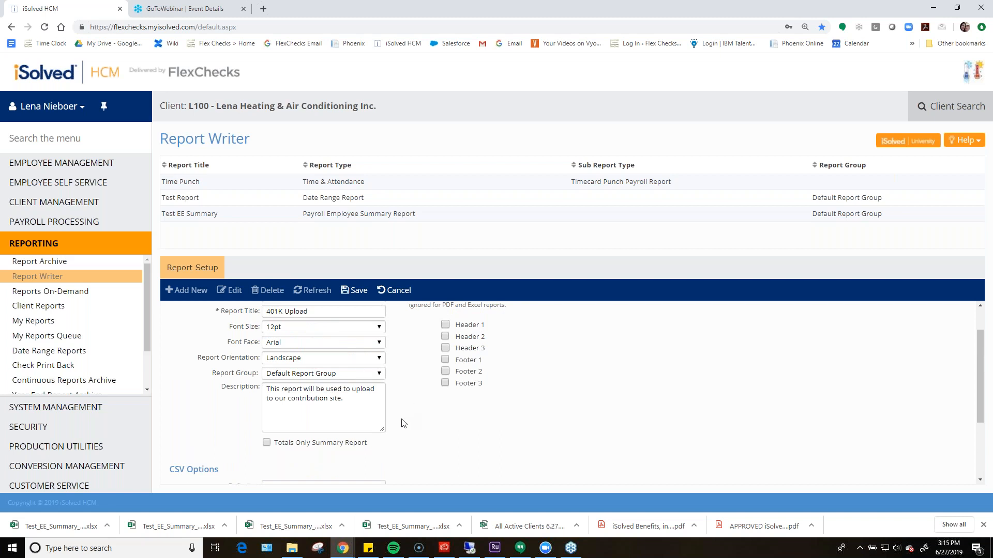
pyautogui.scroll(-2, 367, 389)
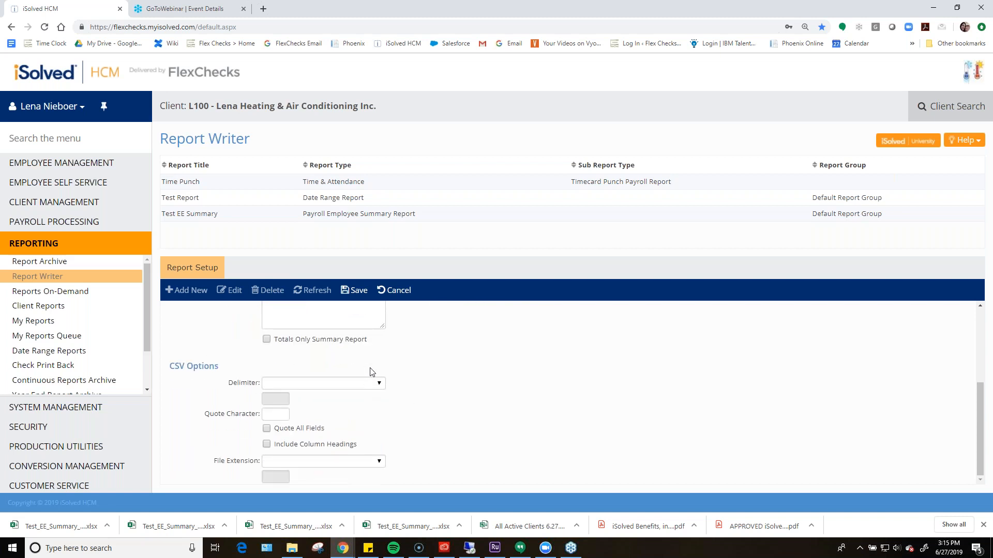
pyautogui.scroll(2, 417, 446)
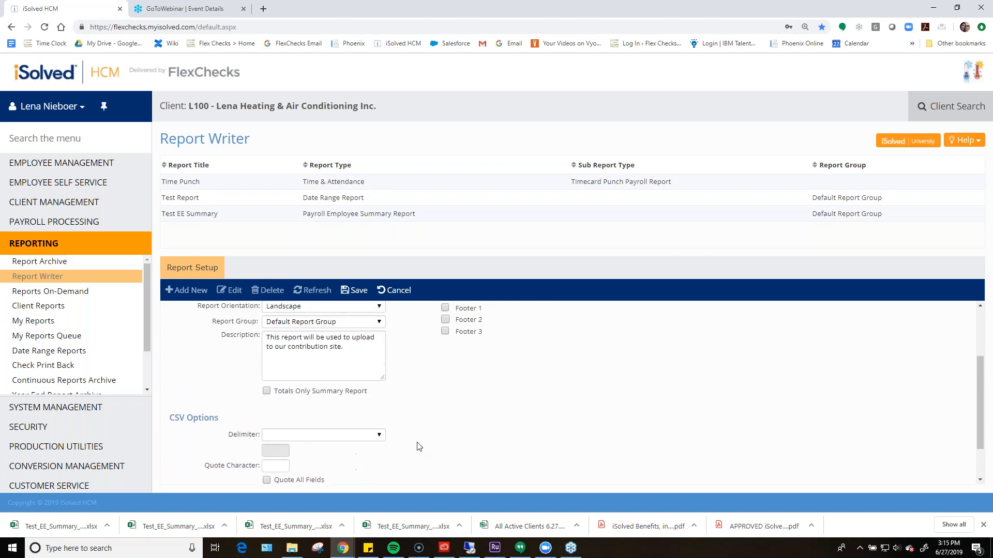
pyautogui.scroll(-2, 418, 447)
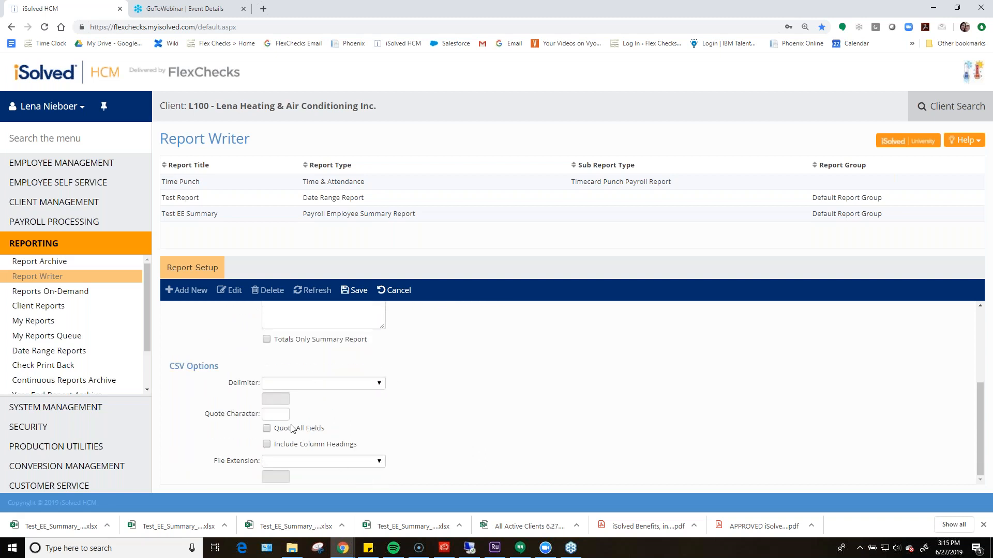
pyautogui.click(303, 386)
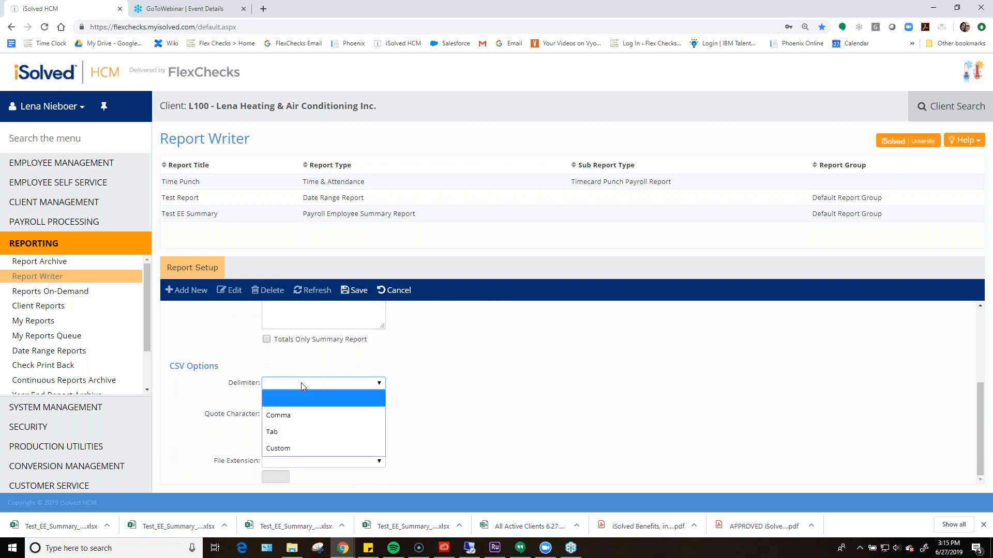
pyautogui.click(301, 382)
pyautogui.click(308, 462)
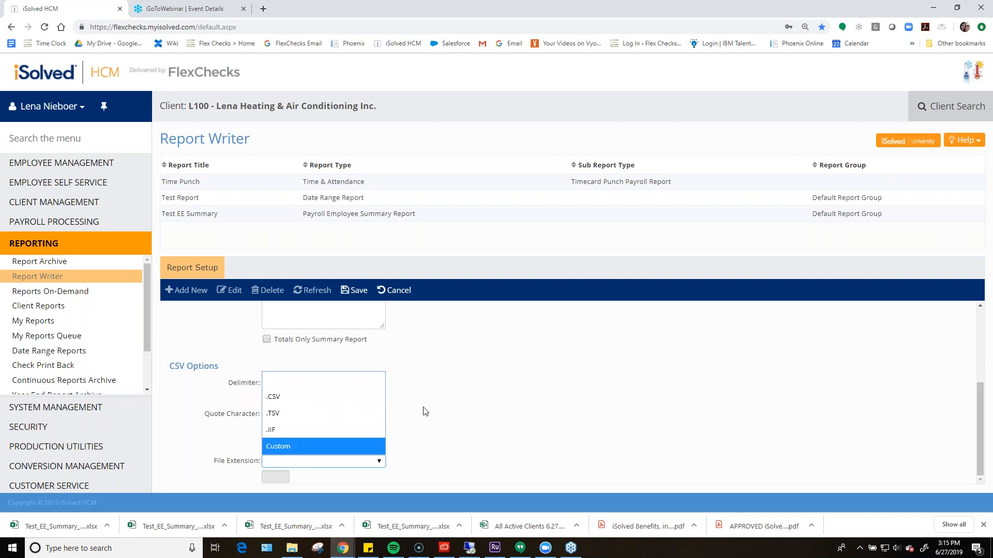
pyautogui.click(572, 380)
# - Review the note and the header and footer choices under Record Type Options, and save the new report
pyautogui.scroll(3, 513, 408)
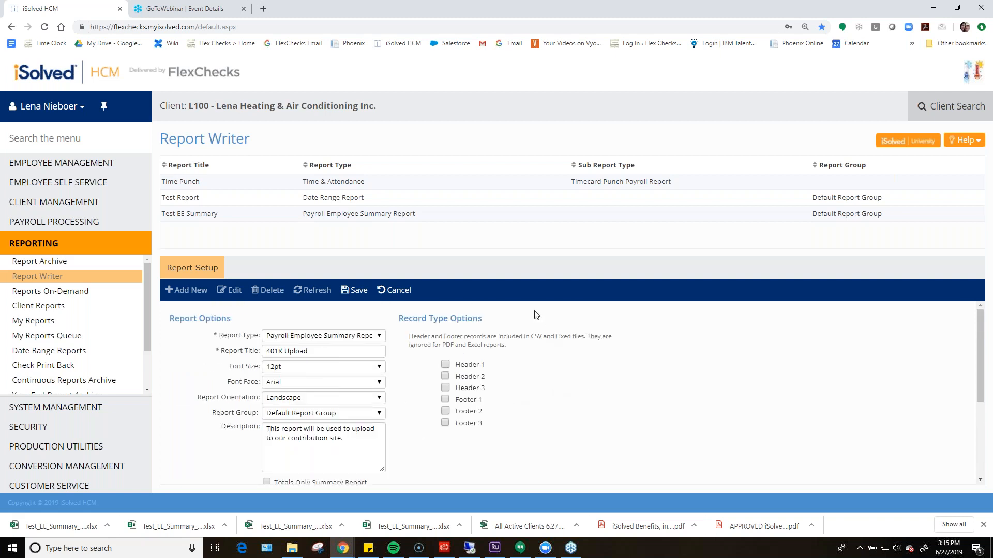
pyautogui.moveTo(472, 336); pyautogui.dragTo(579, 349)
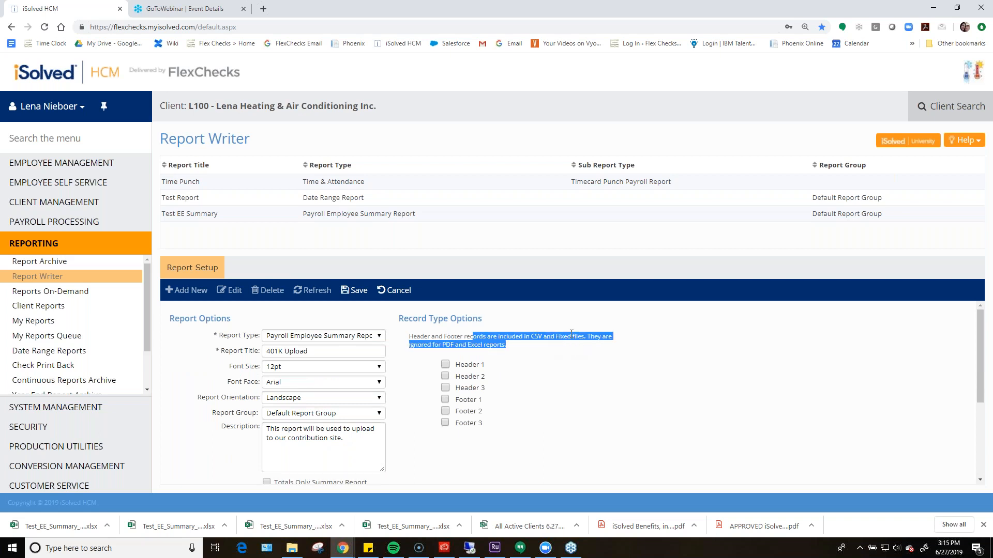
pyautogui.click(571, 333)
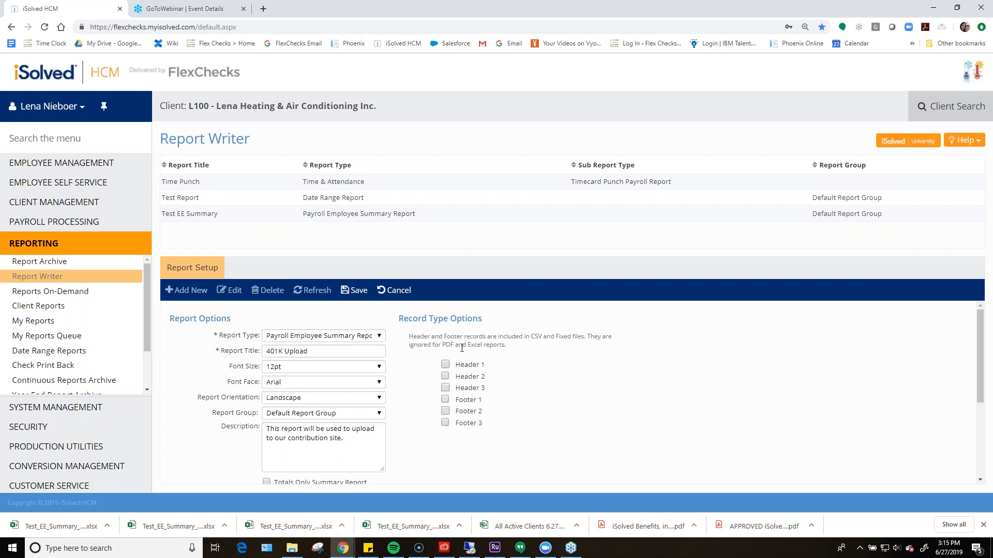
pyautogui.moveTo(455, 365); pyautogui.dragTo(492, 382)
pyautogui.click(493, 379)
pyautogui.click(527, 379)
pyautogui.click(361, 289)
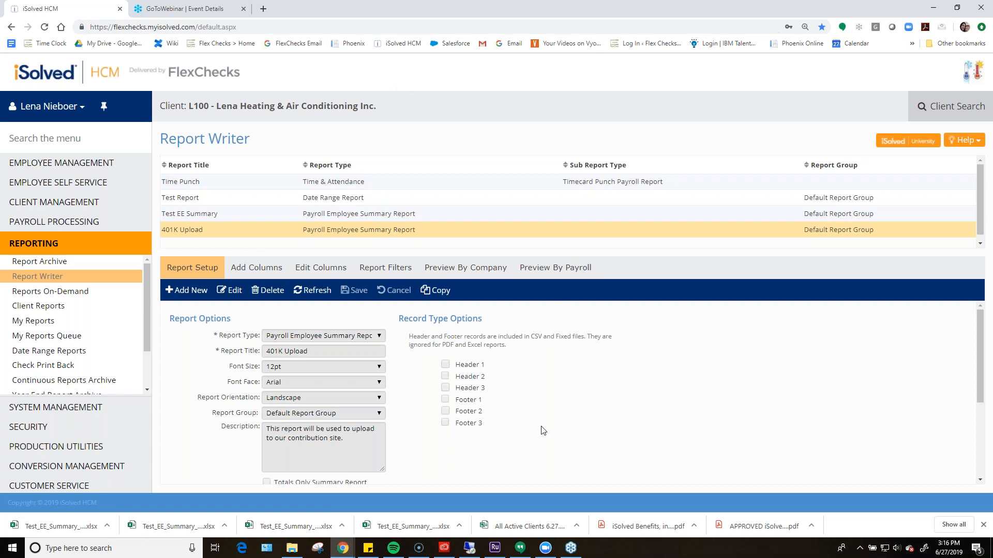
# - Start editing the 401K Upload report's column selection and filter the available fields by the Employee Data category
pyautogui.click(273, 271)
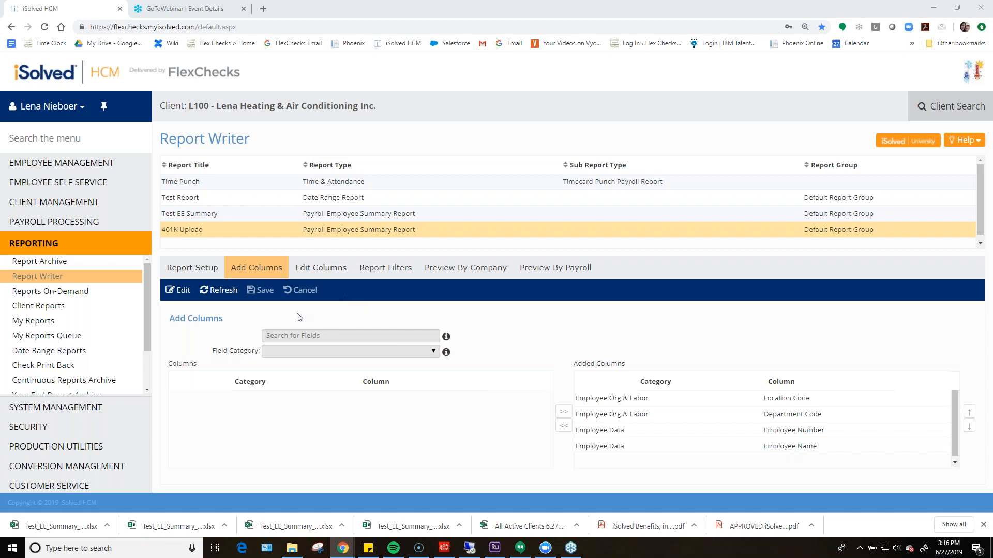
pyautogui.click(181, 290)
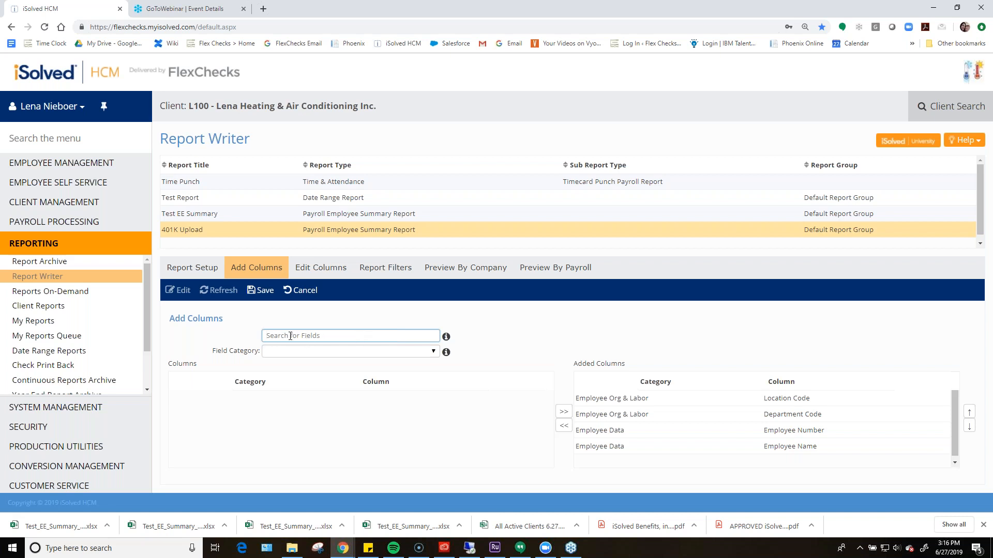
pyautogui.click(302, 352)
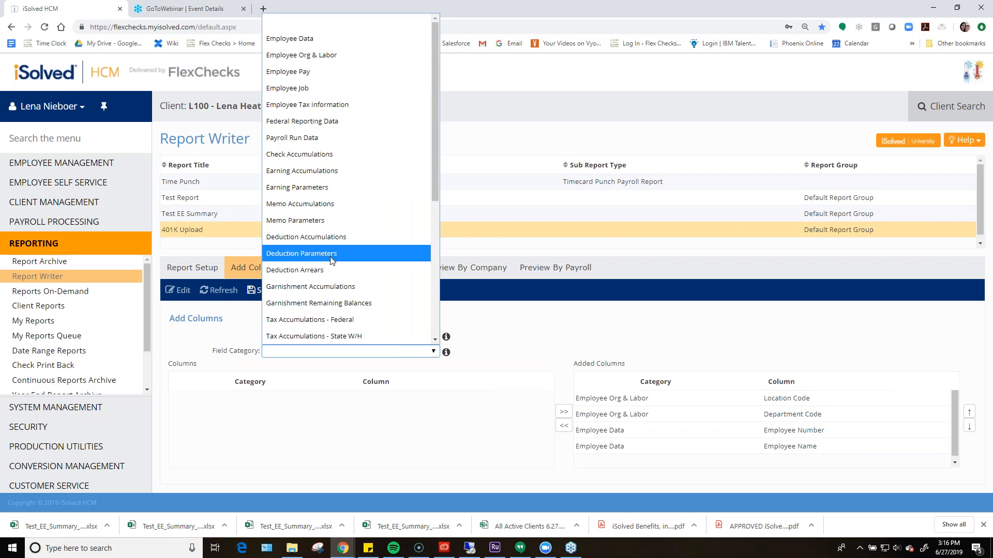
pyautogui.scroll(-5, 381, 232)
pyautogui.scroll(5, 377, 266)
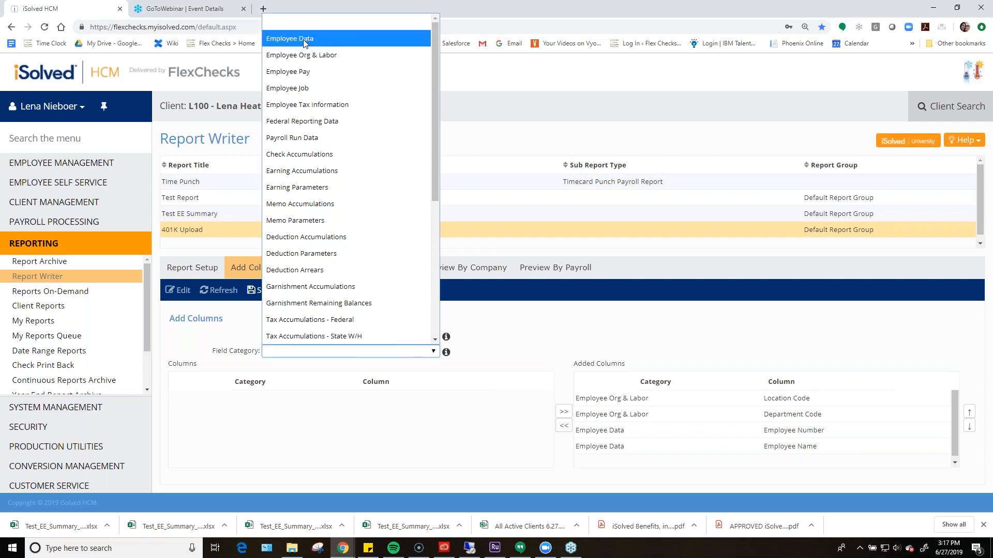
pyautogui.click(329, 41)
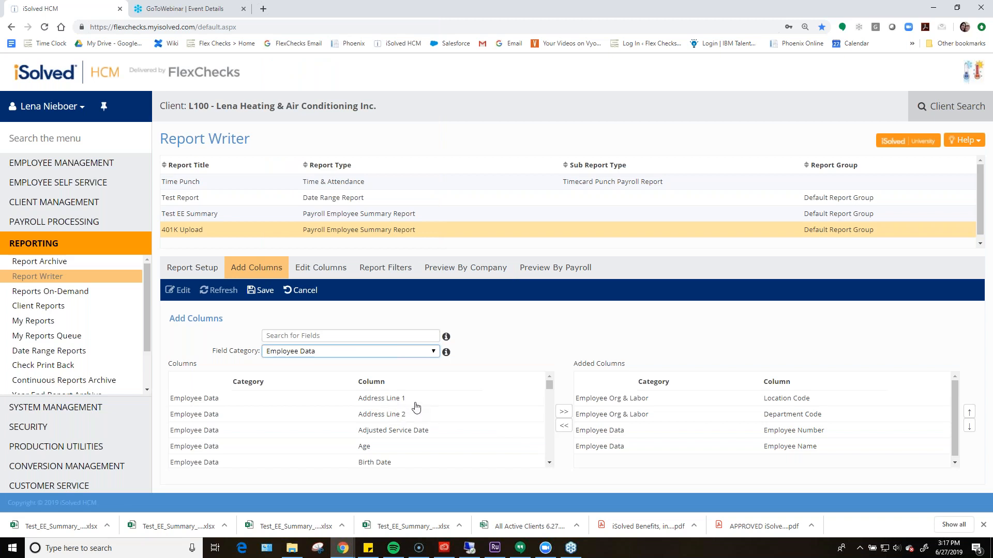
# - Examine the columns available in the Employee Data category
pyautogui.scroll(-5, 412, 417)
pyautogui.scroll(5, 409, 424)
pyautogui.scroll(-1, 393, 452)
pyautogui.scroll(-2, 401, 445)
pyautogui.scroll(-3, 405, 440)
pyautogui.scroll(-10, 411, 446)
pyautogui.scroll(15, 413, 448)
# - Remove the default Location Code, Department Code, Employee Number and Employee Name columns from the report's added columns
pyautogui.click(654, 401)
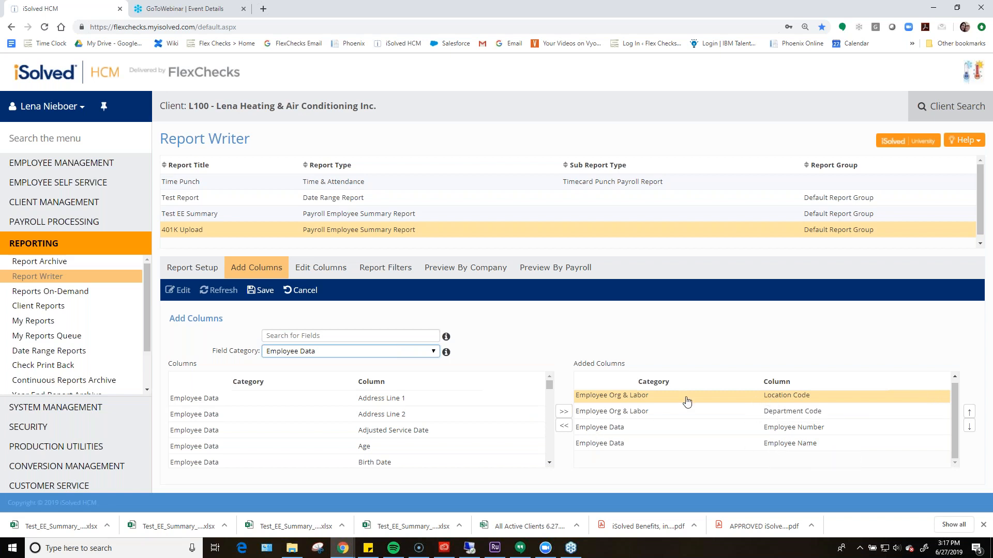
pyautogui.click(564, 426)
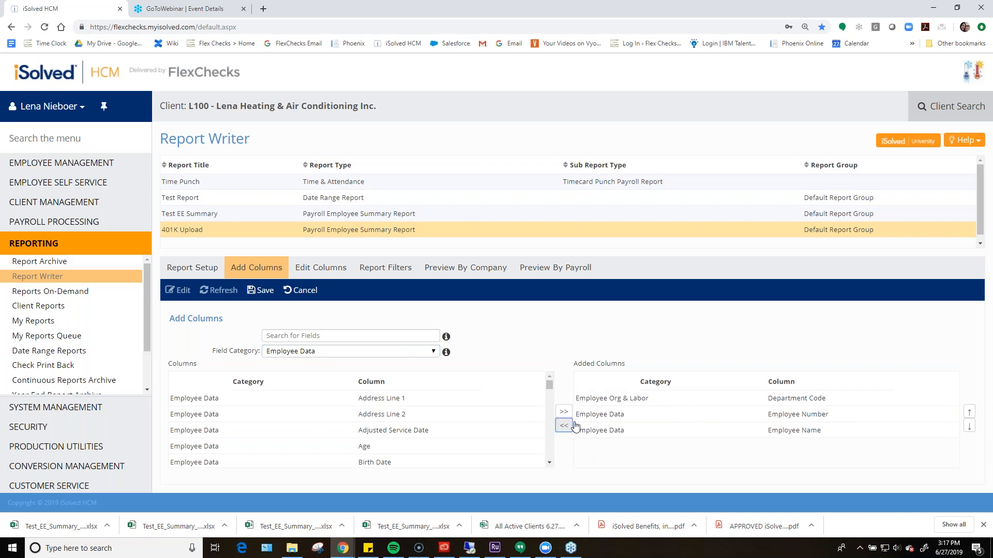
pyautogui.click(638, 403)
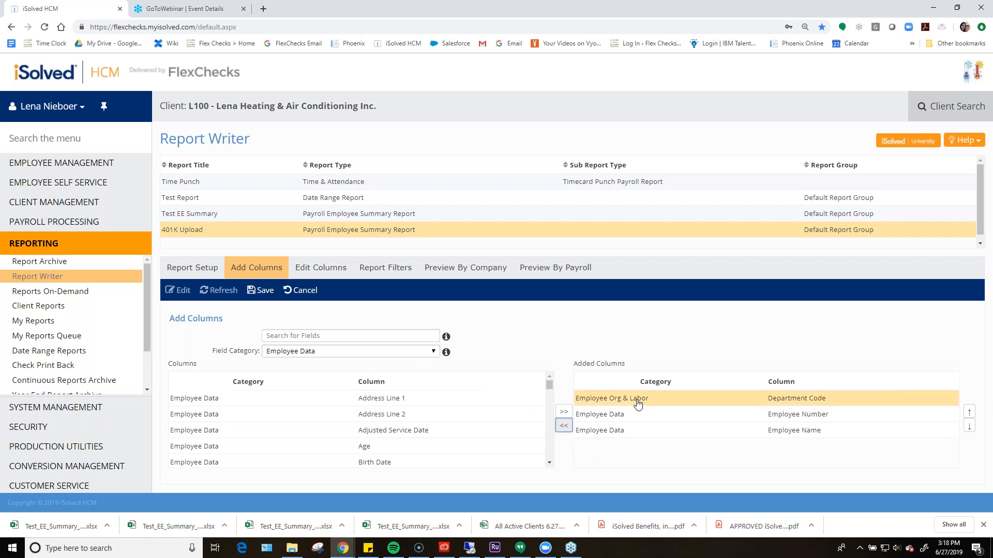
pyautogui.keyDown('shift'); pyautogui.click(647, 434); pyautogui.keyUp('shift')
pyautogui.click(565, 432)
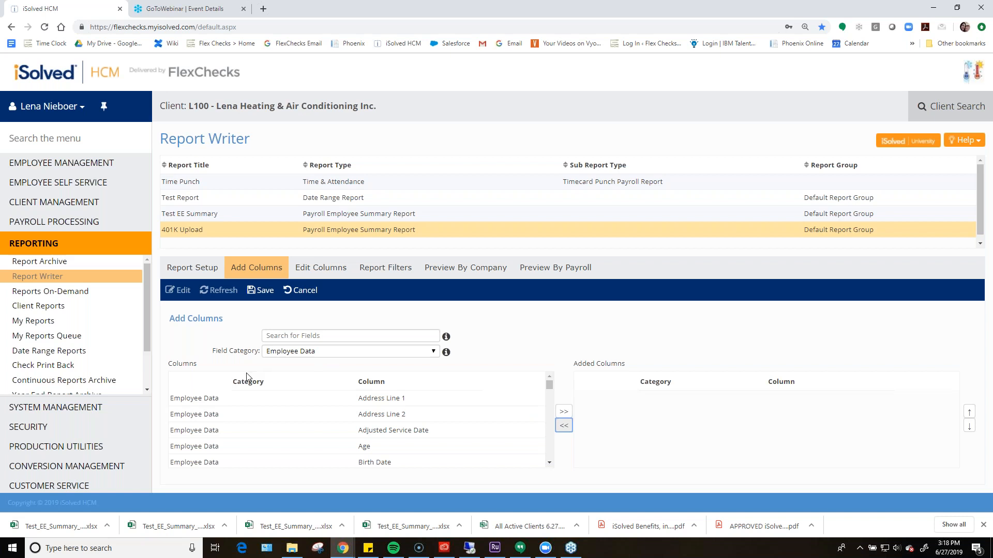
pyautogui.moveTo(201, 365); pyautogui.dragTo(162, 359)
pyautogui.click(213, 366)
pyautogui.moveTo(575, 365); pyautogui.dragTo(629, 370)
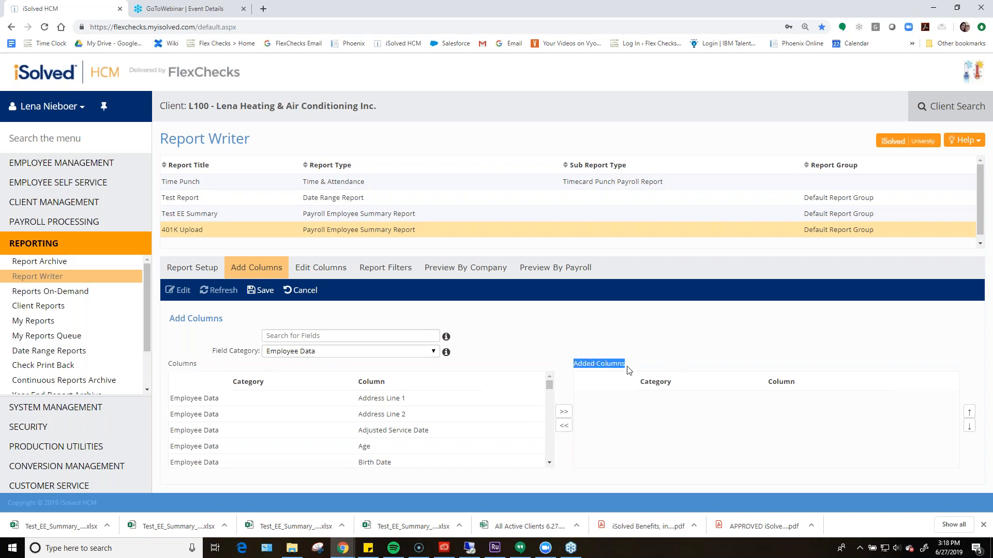
pyautogui.click(676, 444)
# - Clear the field category filter, search the fields for SSN, and add the SSN (No Dashes) column
pyautogui.click(370, 351)
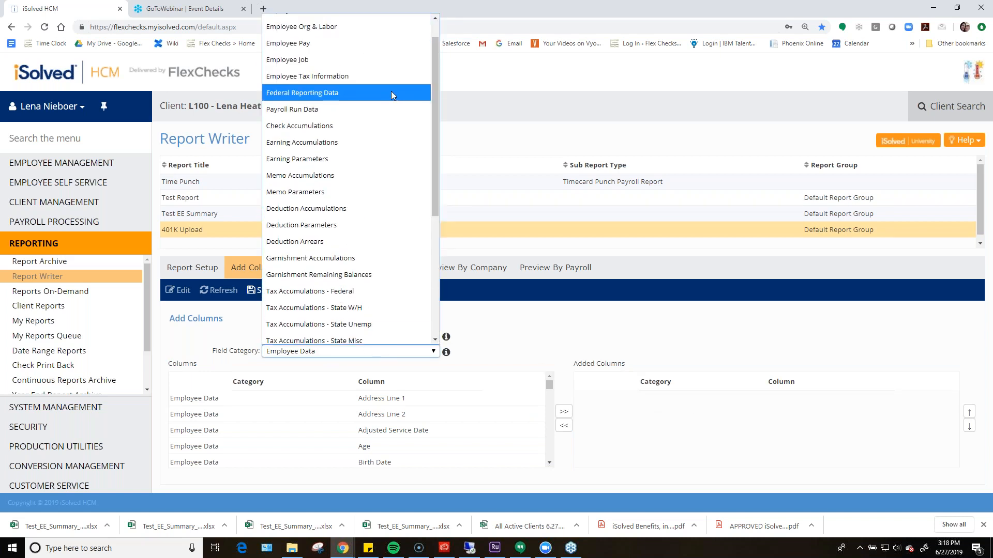
pyautogui.click(330, 21)
pyautogui.click(291, 336)
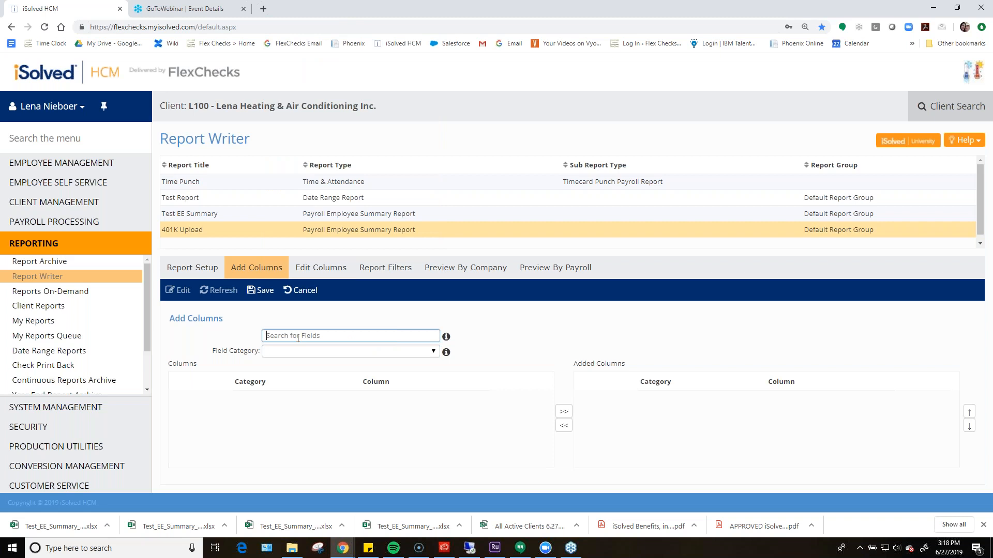
pyautogui.write('SSN')
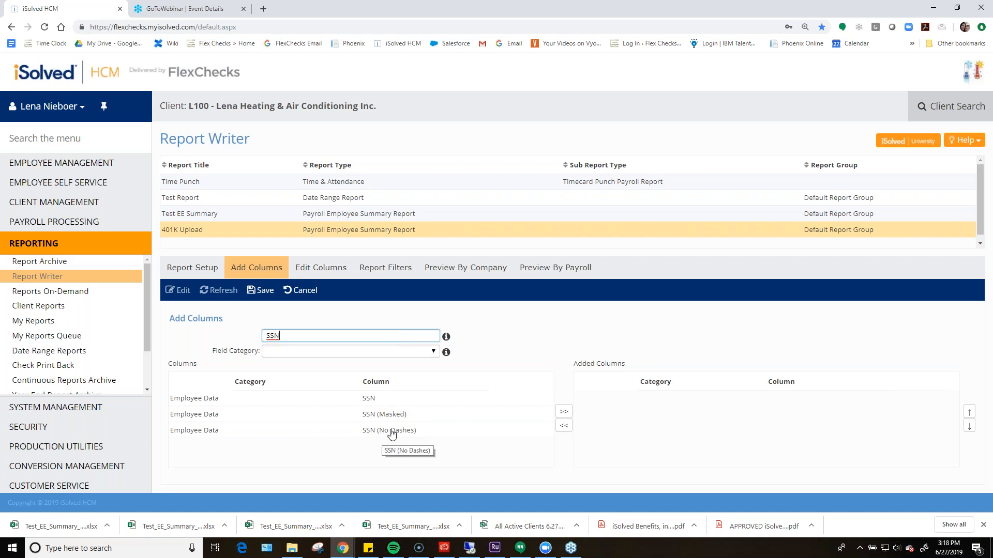
pyautogui.click(406, 434)
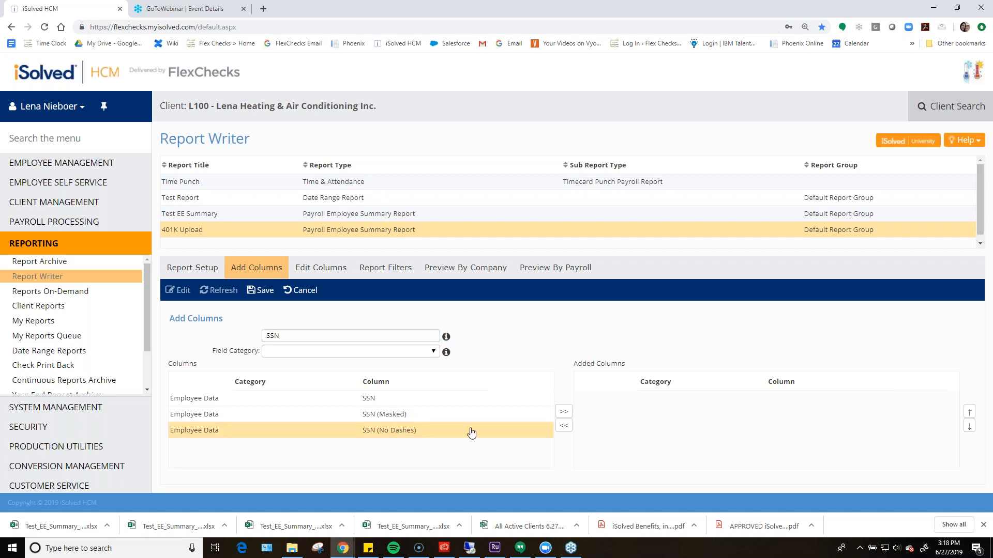
pyautogui.click(565, 412)
# - Search the fields for Last Name and add the Employee Last Name column to the report
pyautogui.click(296, 336)
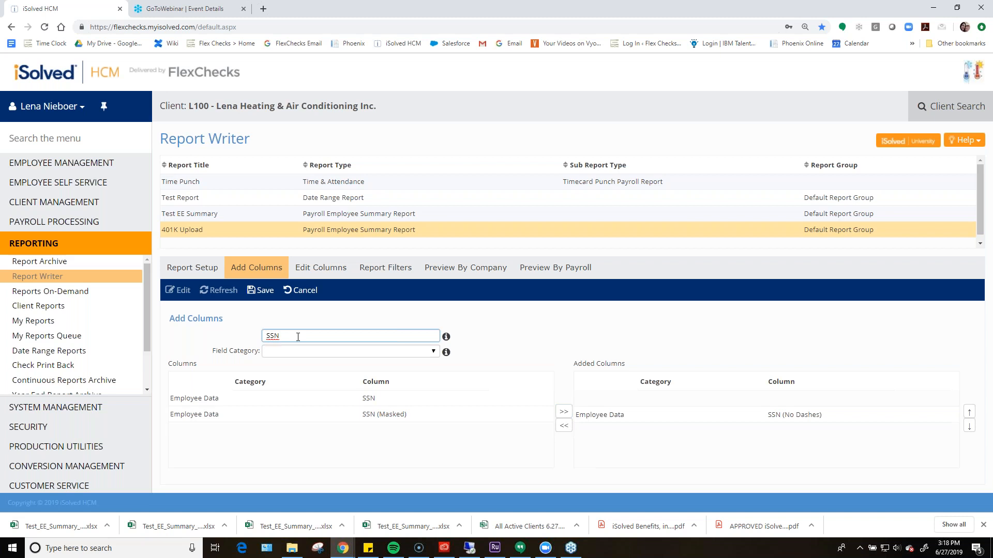
pyautogui.press('BackSpace')
pyautogui.press('BackSpace')
pyautogui.write('Last Name')
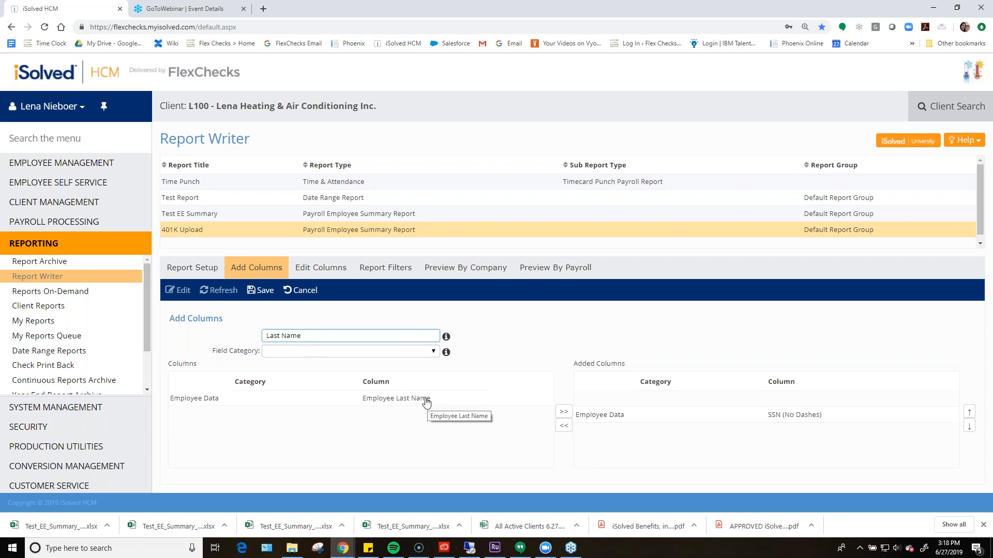
pyautogui.click(426, 401)
pyautogui.click(564, 411)
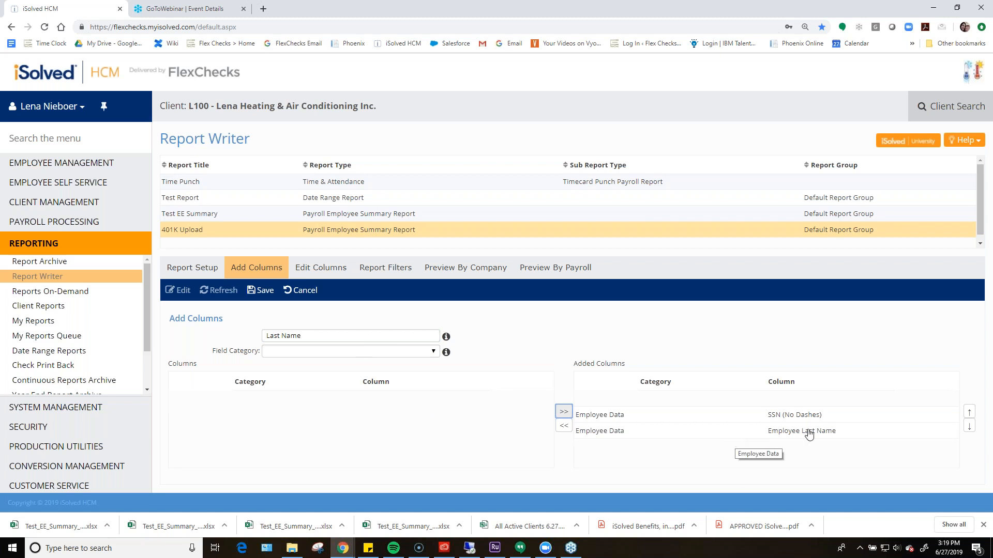
# - Search the fields for First Name and add the Employee First Name column to the report
pyautogui.click(309, 336)
pyautogui.moveTo(309, 336); pyautogui.dragTo(214, 343)
pyautogui.write('Fir')
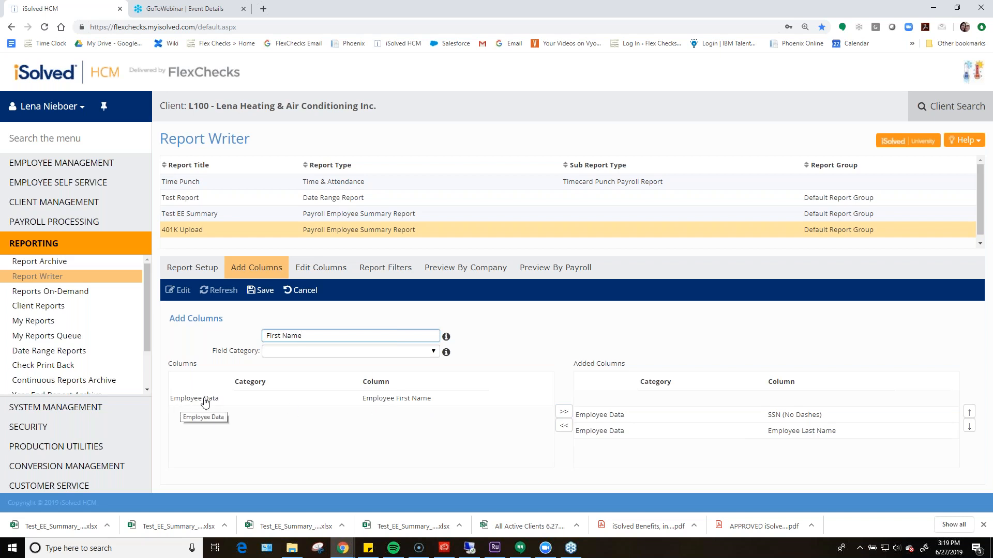
pyautogui.click(376, 402)
pyautogui.click(563, 413)
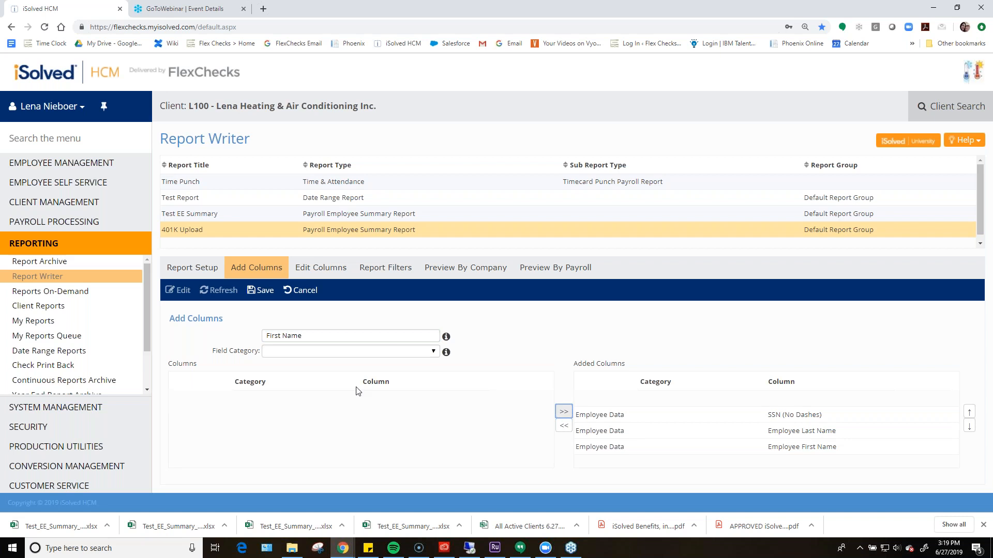
# - Search the fields for Address and add both the Address Line 1 and Address Line 2 columns
pyautogui.moveTo(316, 341); pyautogui.dragTo(251, 339)
pyautogui.press('BackSpace')
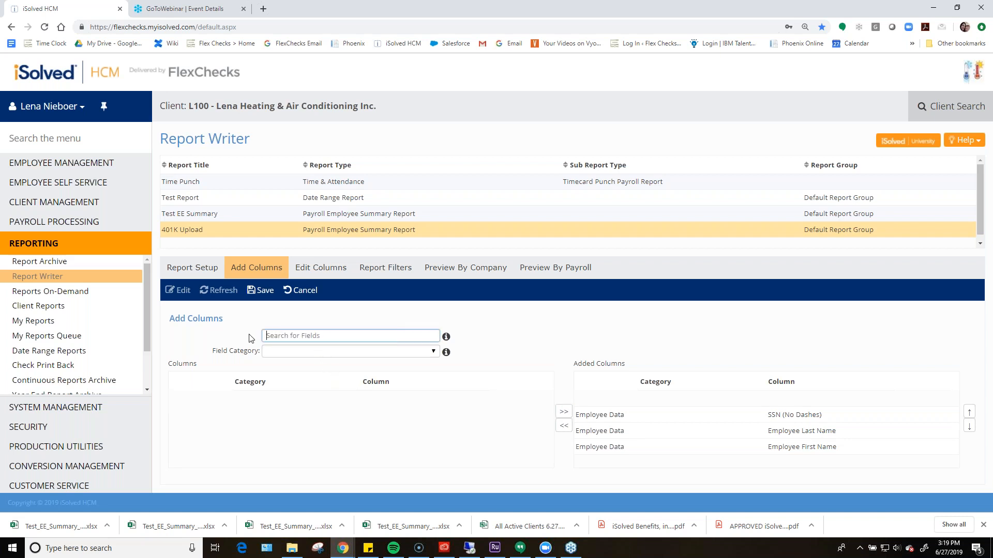
pyautogui.write('Address')
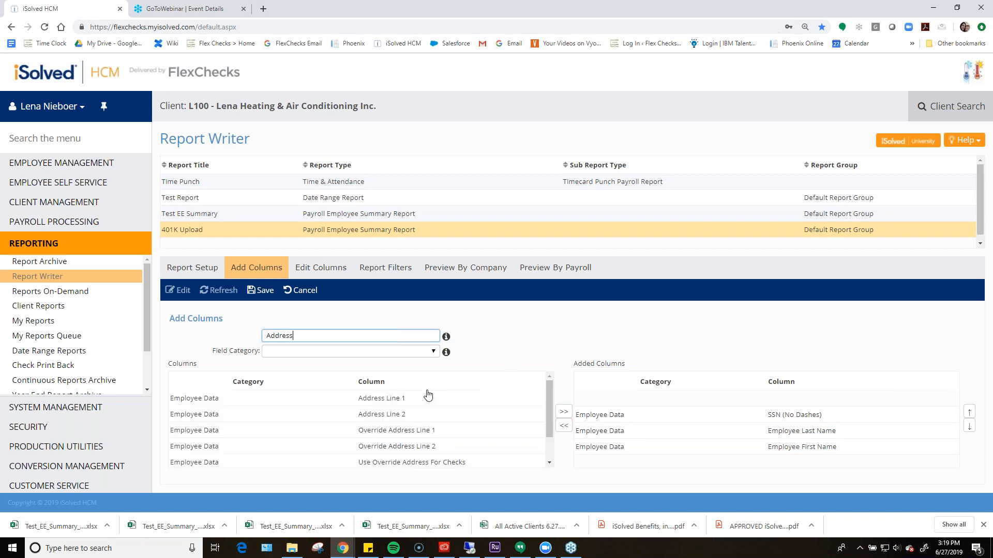
pyautogui.scroll(-1, 454, 441)
pyautogui.scroll(1, 437, 408)
pyautogui.click(413, 402)
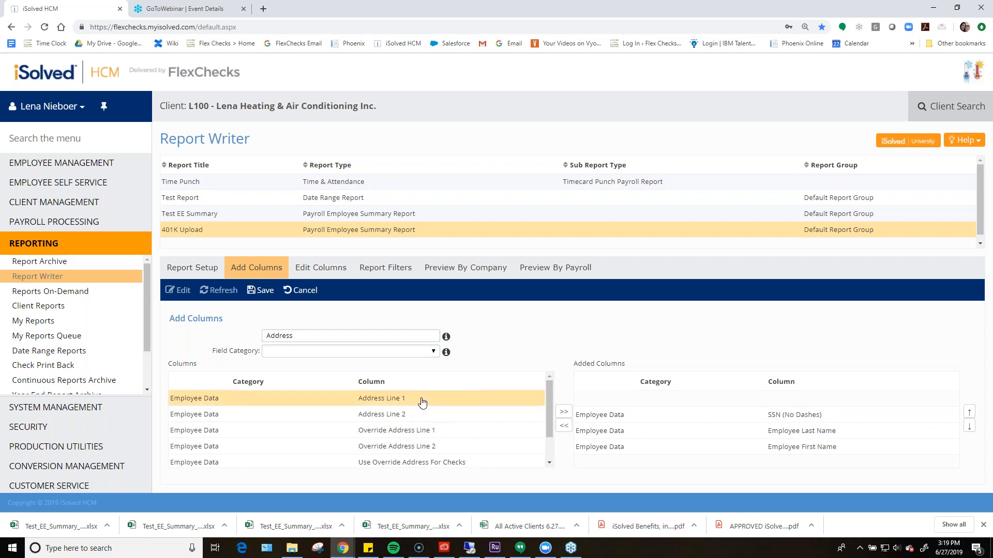
pyautogui.keyDown('shift'); pyautogui.click(412, 419); pyautogui.keyUp('shift')
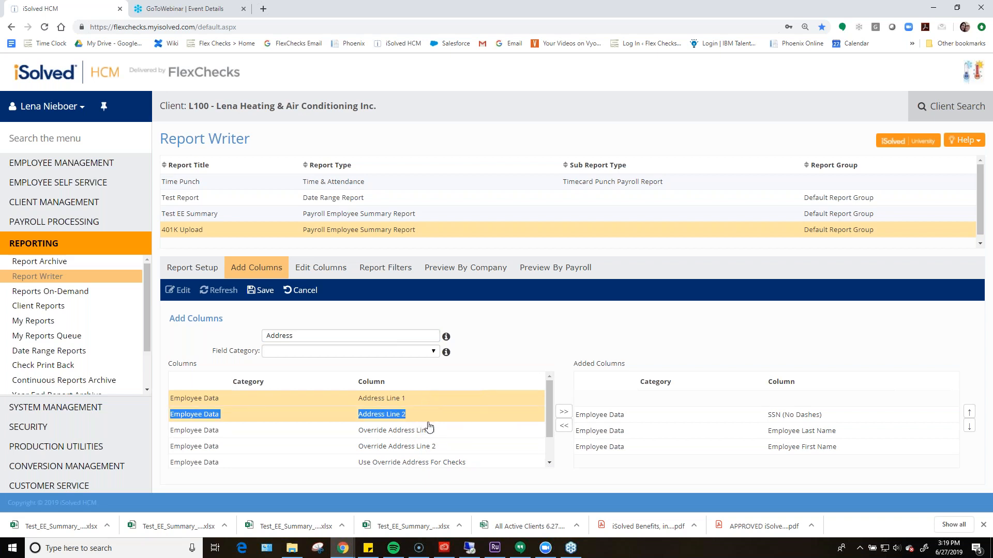
pyautogui.click(564, 412)
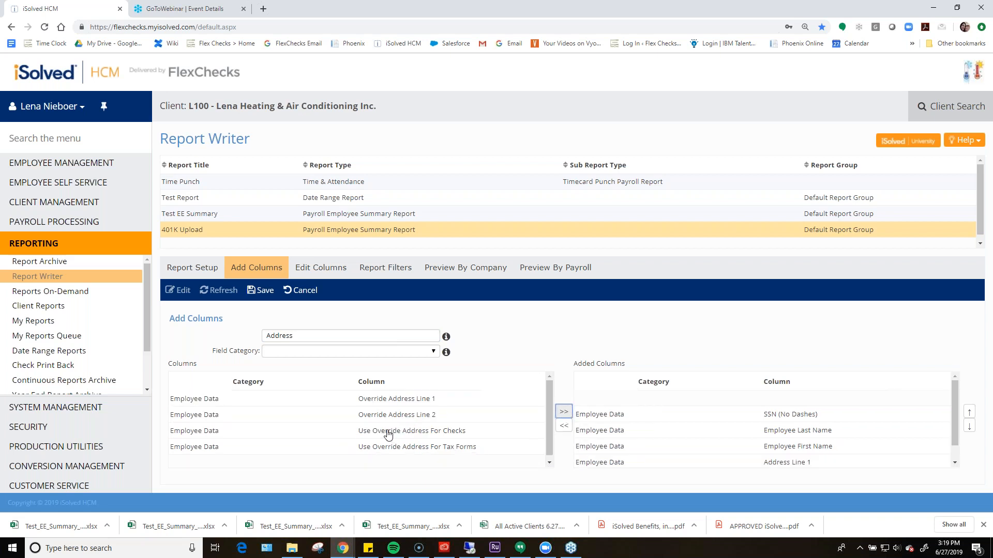
pyautogui.scroll(-1, 700, 455)
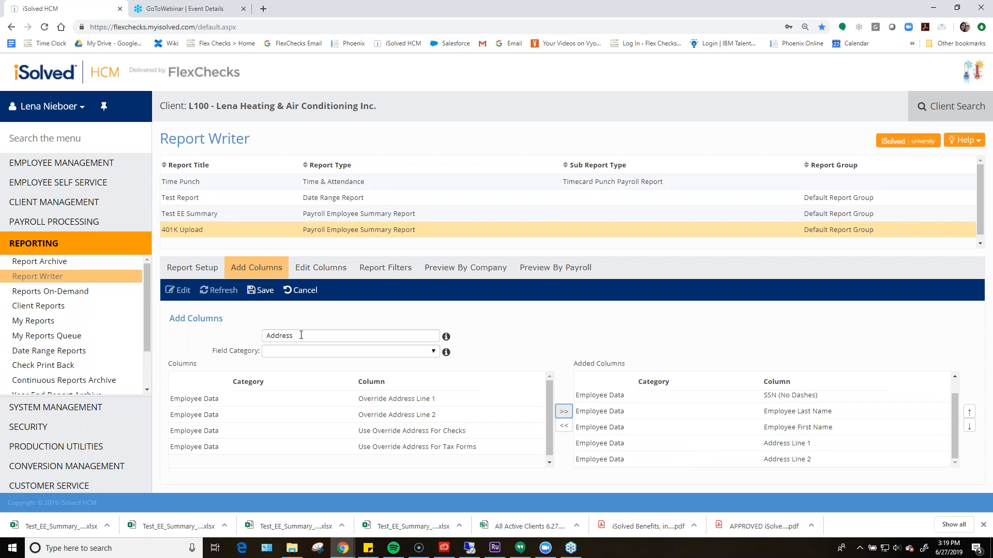
# - Search the fields for City and add the employee's City column to the report
pyautogui.moveTo(301, 335); pyautogui.dragTo(243, 379)
pyautogui.write('Cl')
pyautogui.write('ty')
pyautogui.click(388, 399)
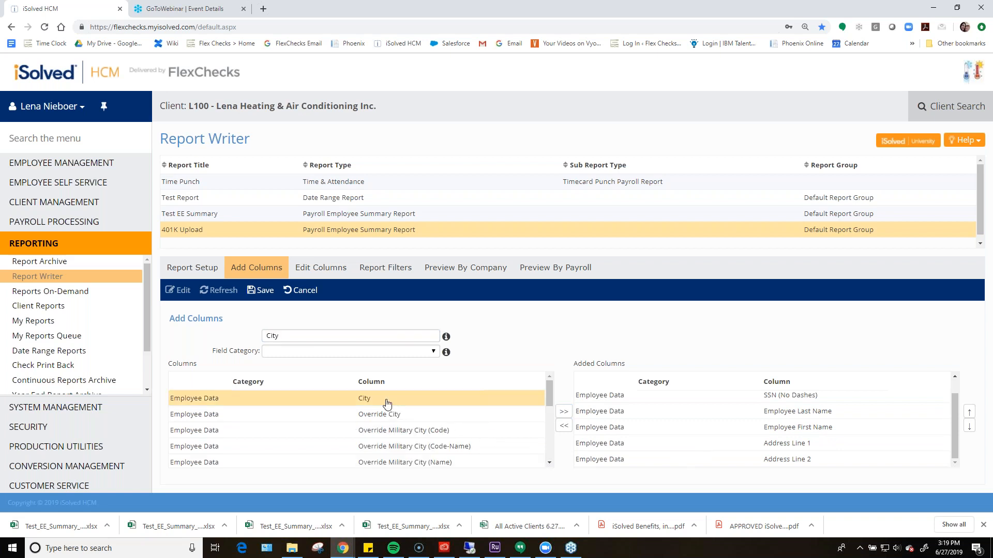
pyautogui.click(565, 413)
# - Search the fields for State and add the State (Abbreviation) column from Employee Data
pyautogui.moveTo(301, 335); pyautogui.dragTo(231, 342)
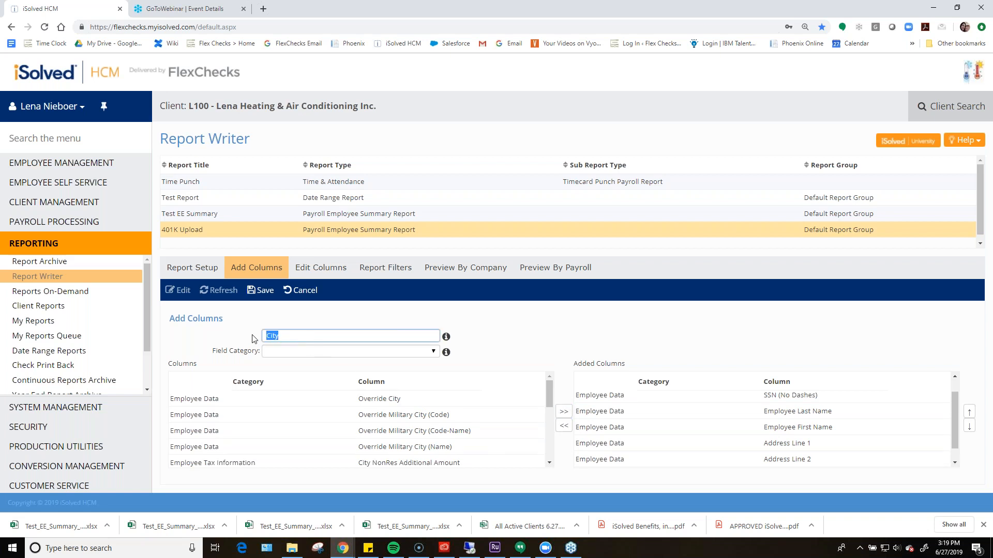
pyautogui.write('State')
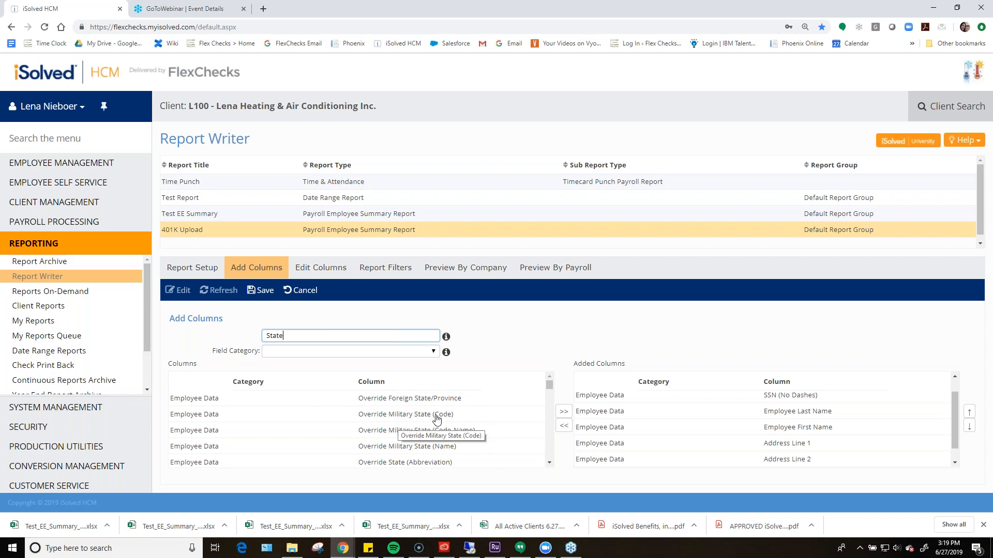
pyautogui.click(549, 463)
pyautogui.click(548, 467)
pyautogui.click(548, 467)
pyautogui.click(546, 467)
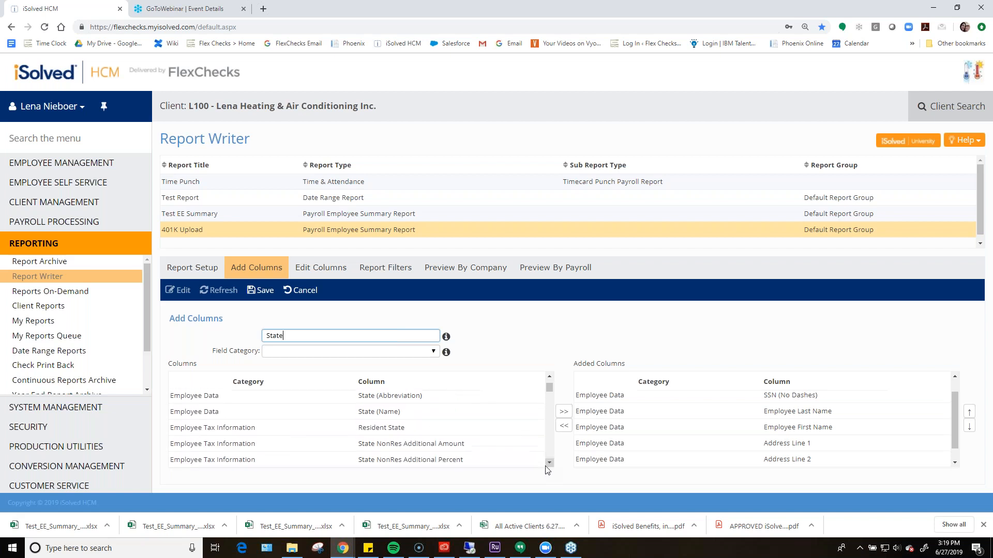
pyautogui.click(547, 466)
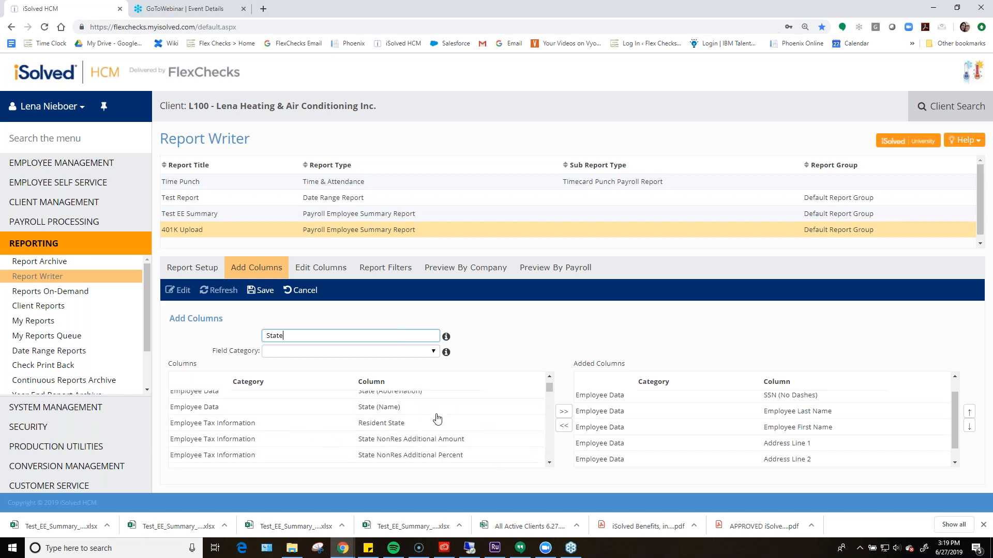
pyautogui.scroll(1, 437, 419)
pyautogui.click(423, 443)
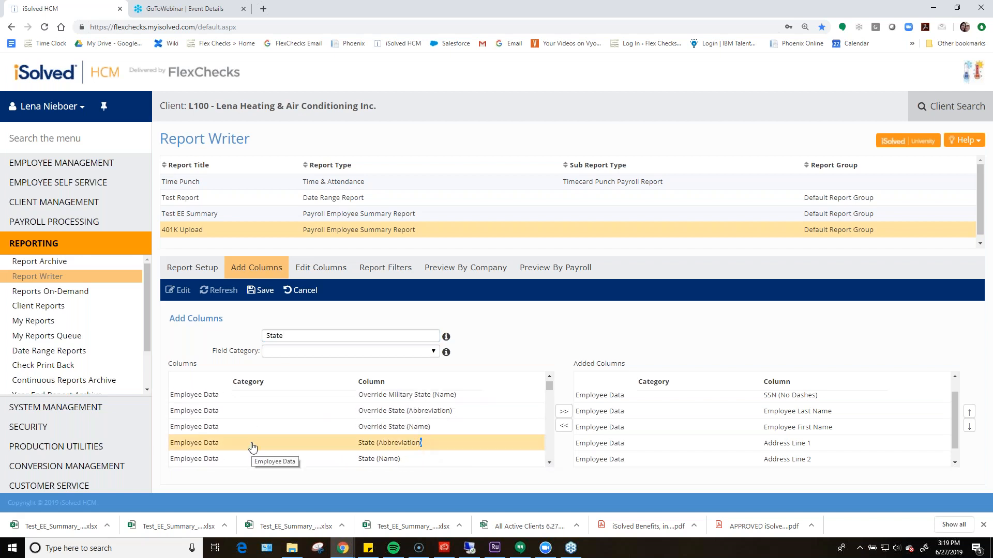
pyautogui.click(564, 412)
pyautogui.scroll(-1, 677, 432)
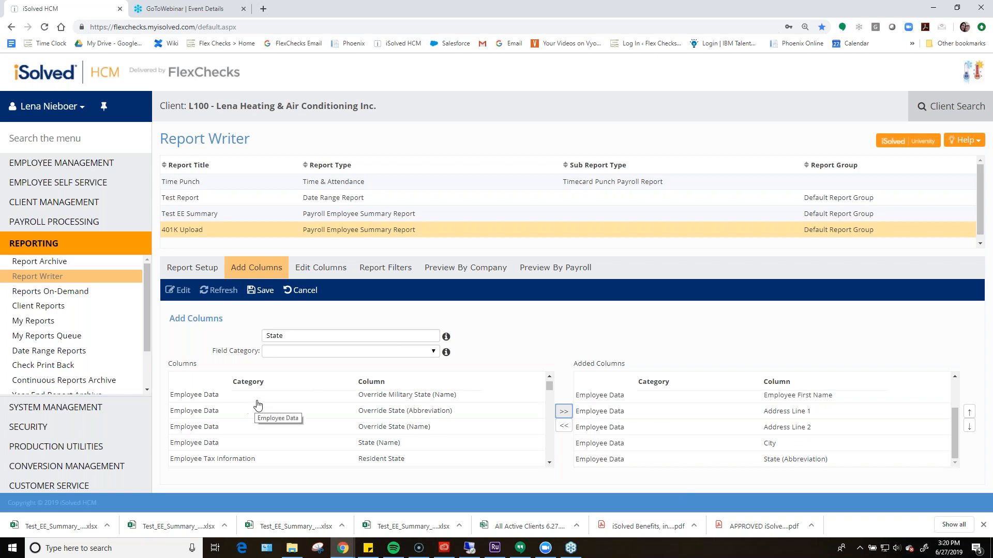
# - Search the fields for Zip and add the Zip Code column to the report
pyautogui.click(299, 335)
pyautogui.moveTo(298, 335); pyautogui.dragTo(255, 329)
pyautogui.press('BackSpace')
pyautogui.write('Zip')
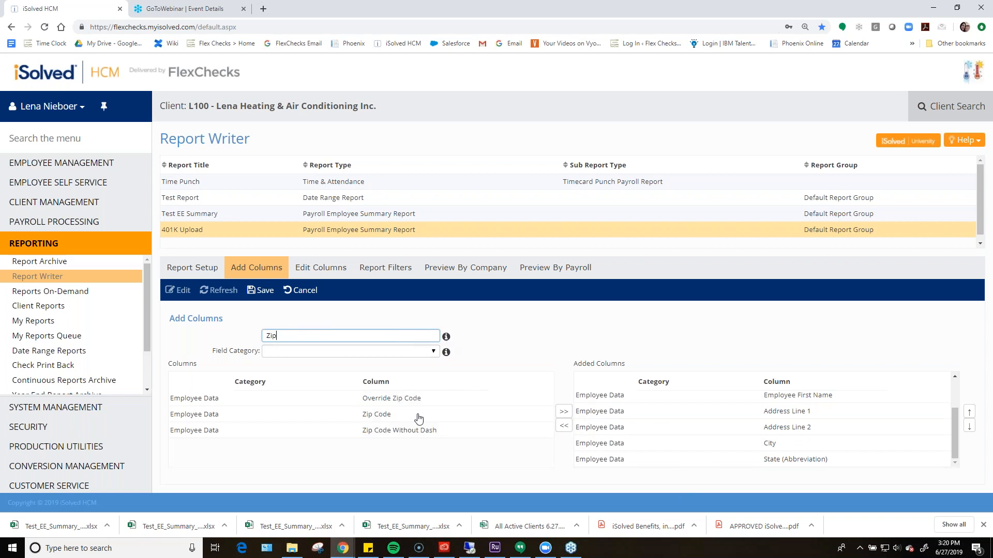
pyautogui.click(444, 414)
pyautogui.click(564, 412)
# - Search the fields for Status and add the Status column from Employee Data to the report
pyautogui.click(293, 340)
pyautogui.press('BackSpace')
pyautogui.press('BackSpace')
pyautogui.press('BackSpace')
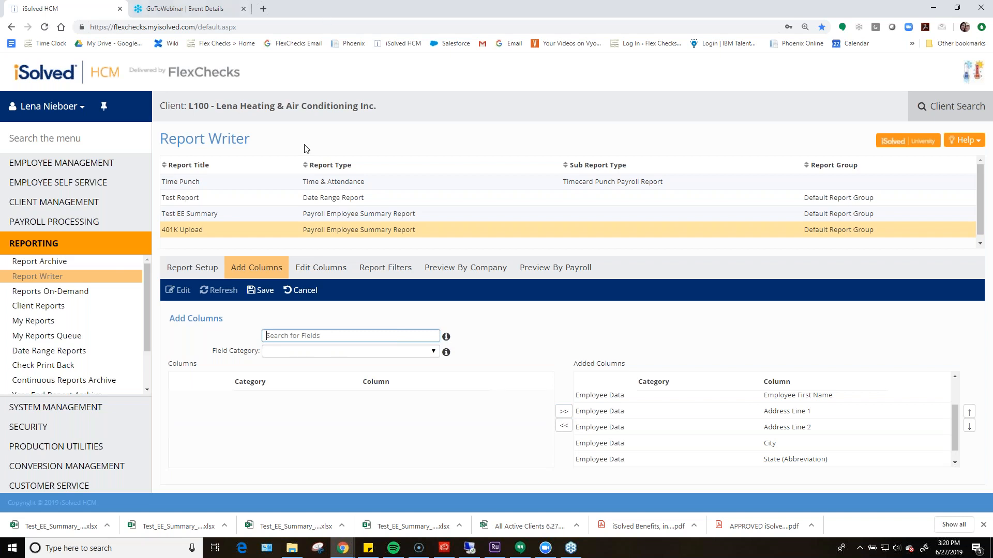
pyautogui.write('s')
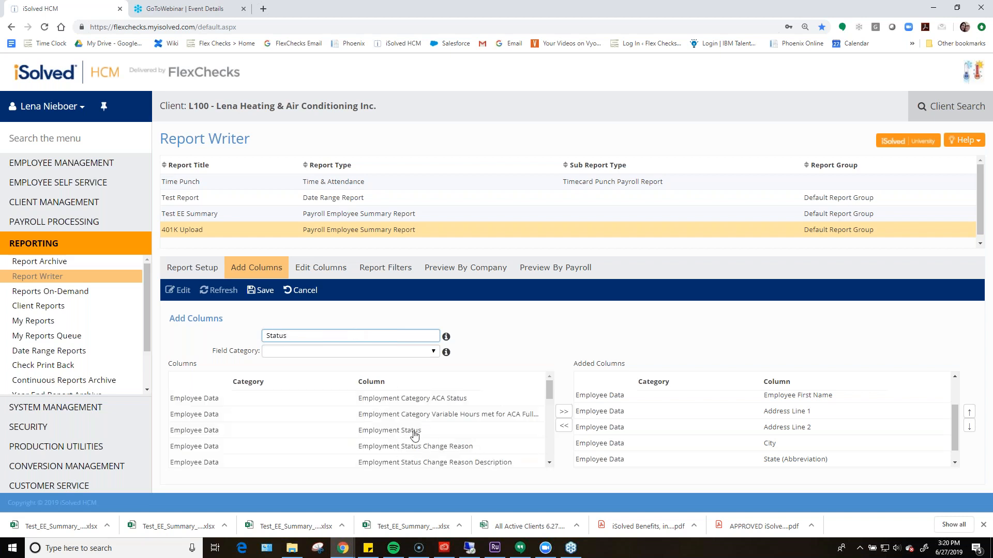
pyautogui.click(549, 465)
pyautogui.click(549, 464)
pyautogui.click(549, 465)
pyautogui.click(549, 464)
pyautogui.click(549, 464)
pyautogui.click(549, 465)
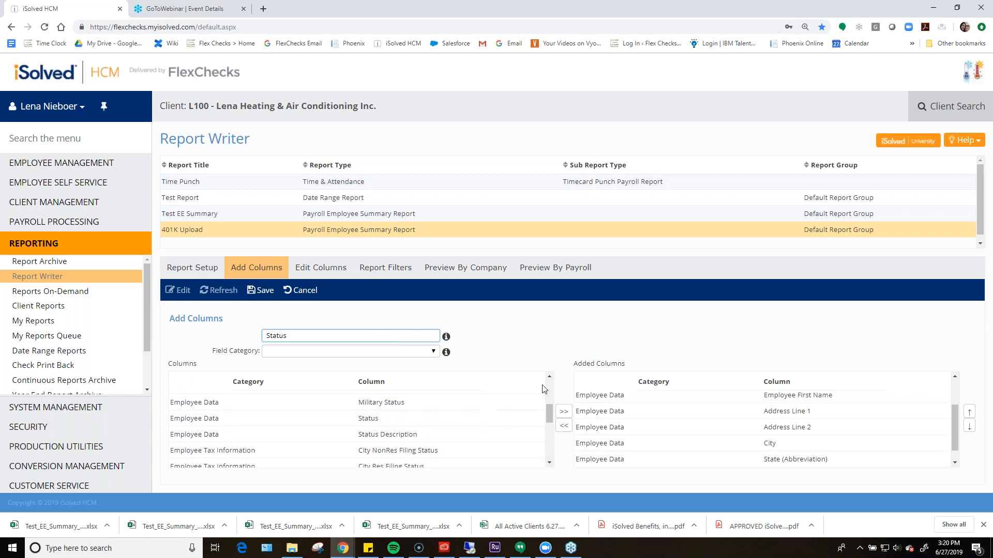
pyautogui.click(549, 376)
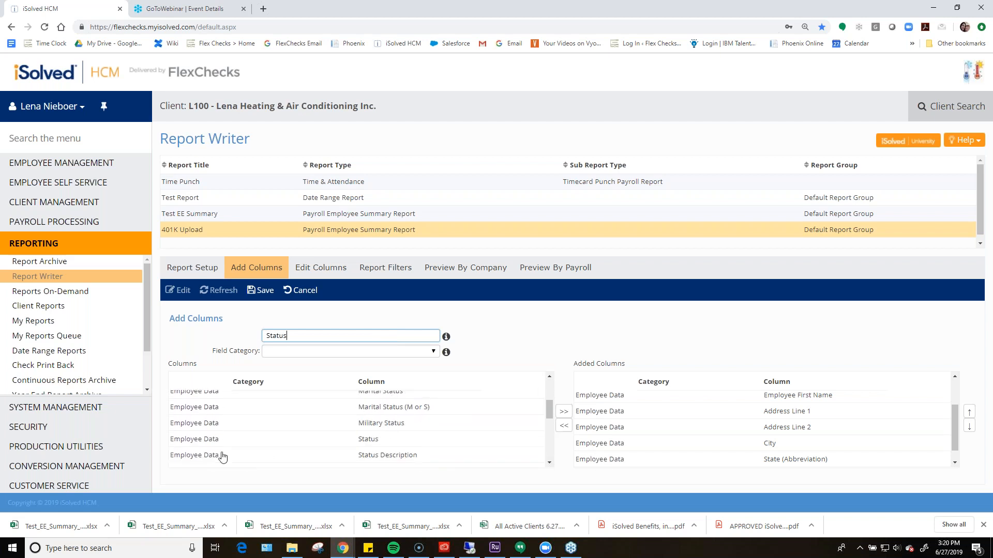
pyautogui.click(413, 437)
pyautogui.click(564, 411)
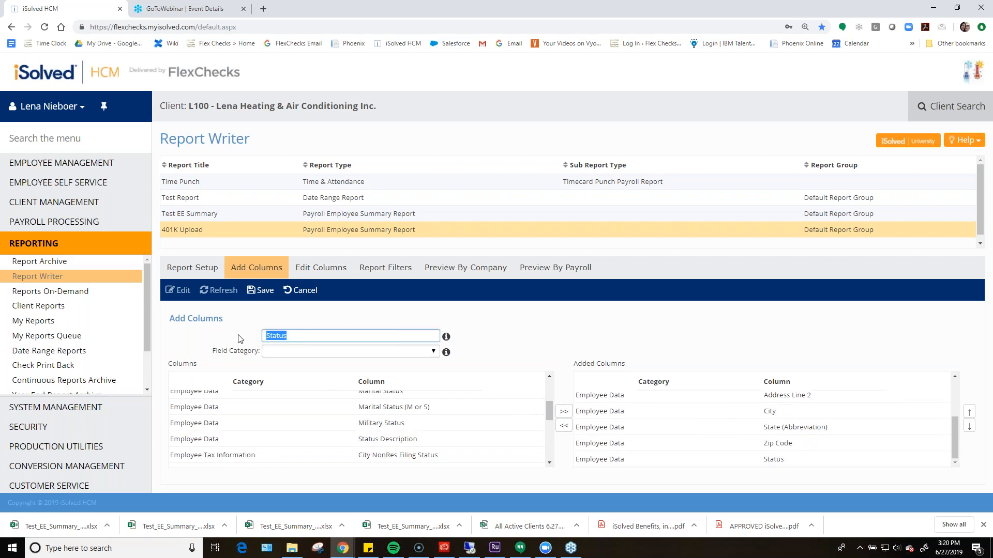
# - Search the fields for Hire Date and add the Hire Date column
pyautogui.write('Hire Date')
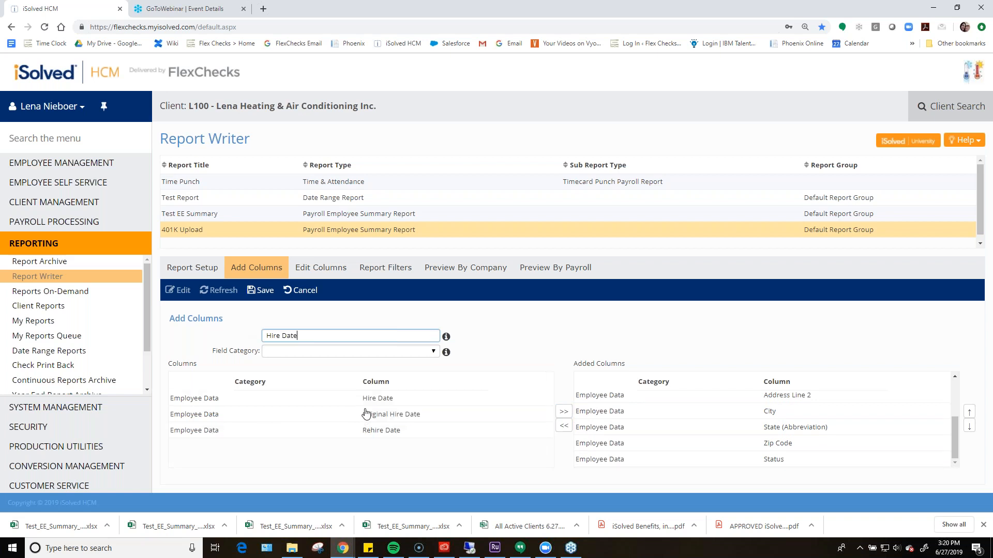
pyautogui.click(371, 400)
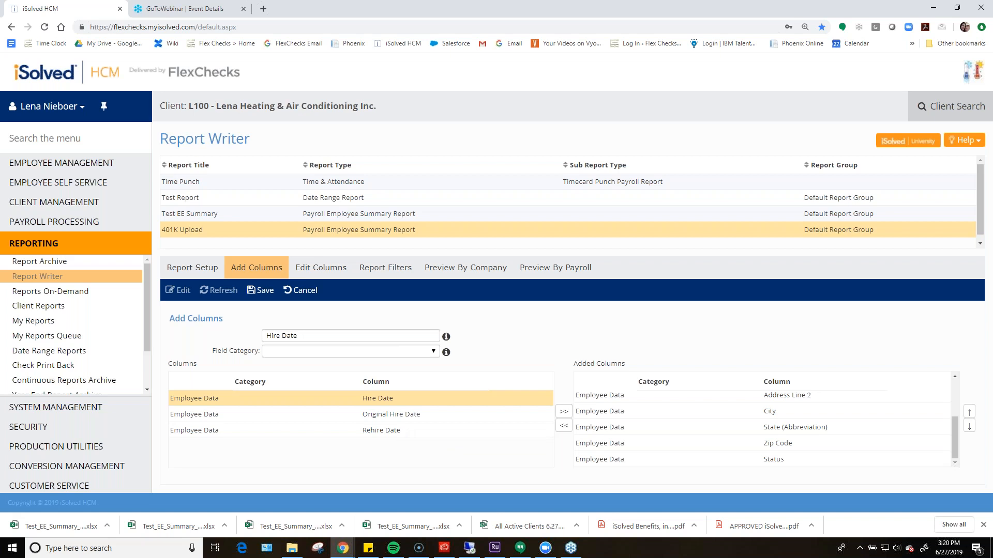
pyautogui.click(563, 412)
# - Clear the field search, filter the fields by the Employee Data category and add the Birth Date column
pyautogui.moveTo(312, 335); pyautogui.dragTo(222, 333)
pyautogui.press('BackSpace')
pyautogui.write('Date of Birth')
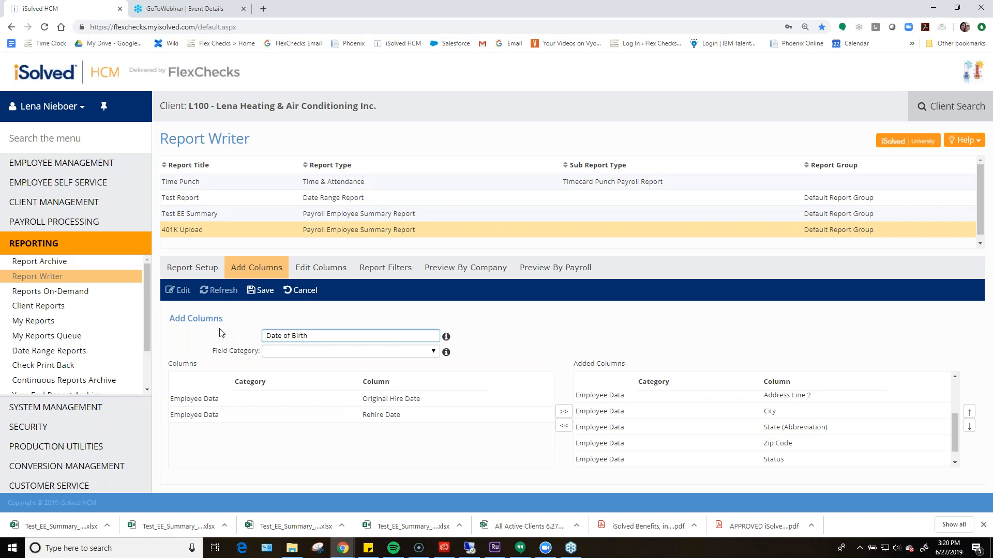
pyautogui.press('BackSpace')
pyautogui.click(317, 352)
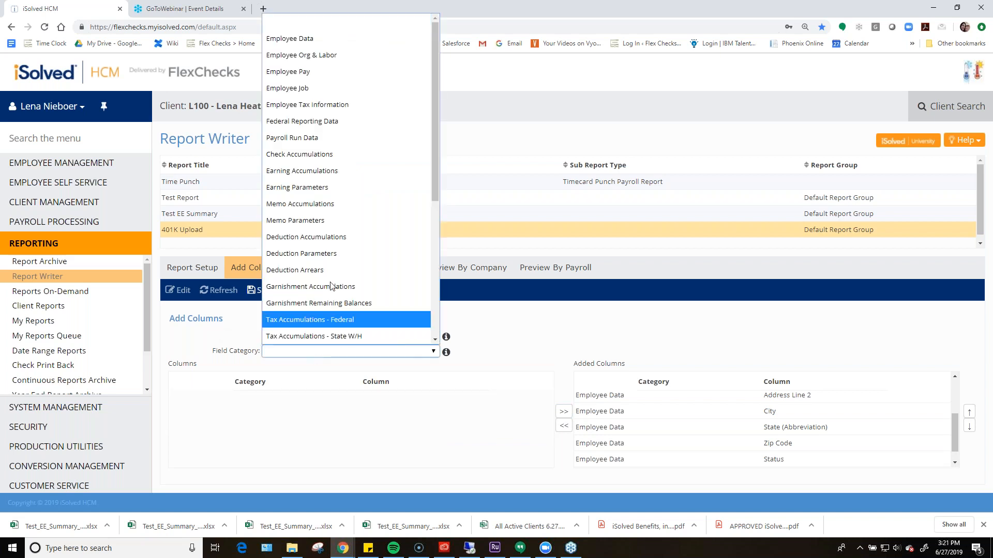
pyautogui.click(382, 39)
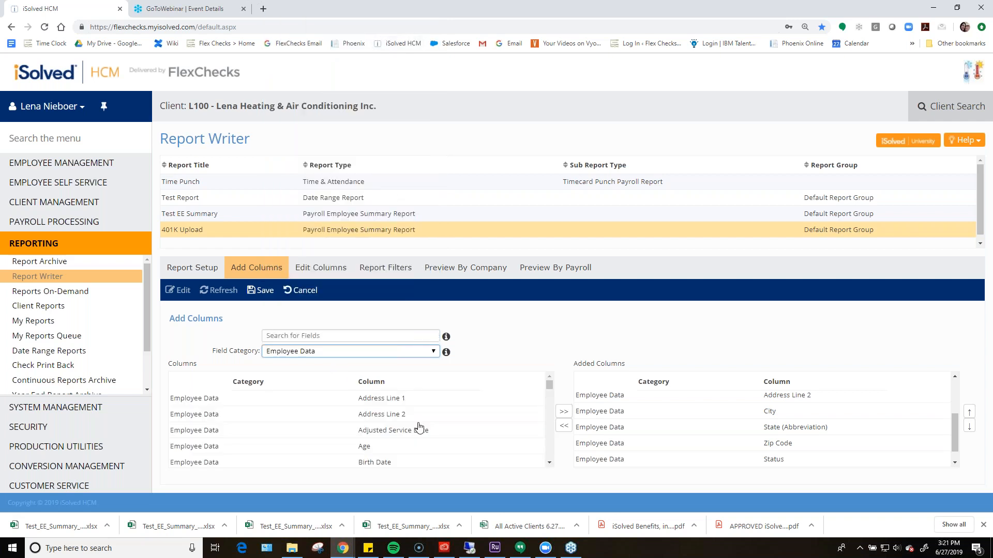
pyautogui.click(395, 462)
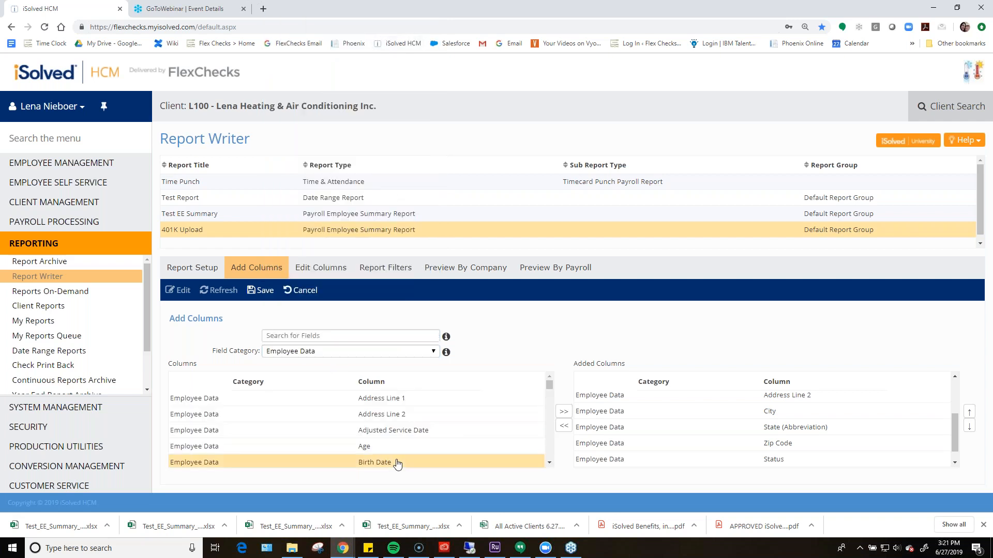
pyautogui.click(564, 412)
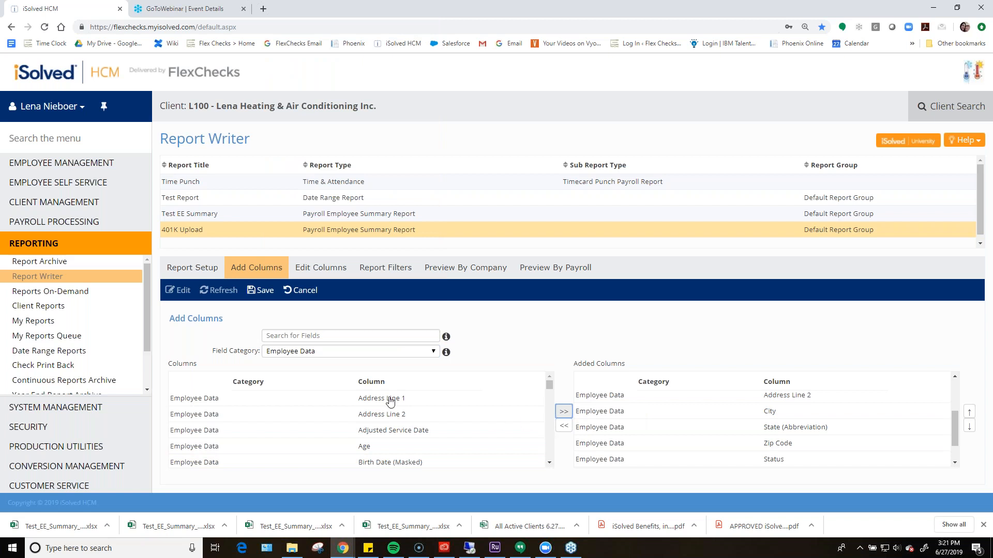
pyautogui.scroll(-1, 685, 426)
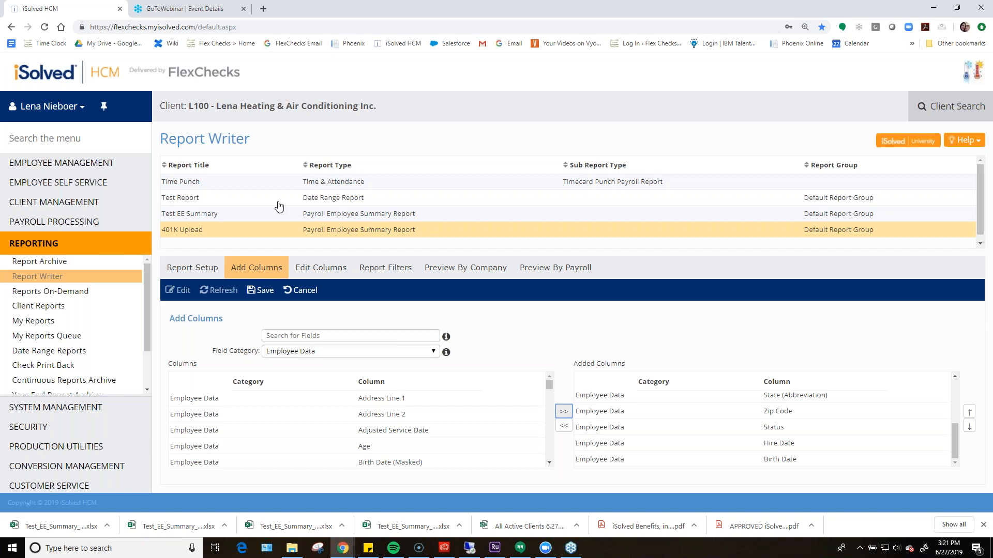
# - Search for Gross across all field categories and add the Gross Wages - Current and Gross Wages - YTD columns
pyautogui.click(296, 335)
pyautogui.write('Gros')
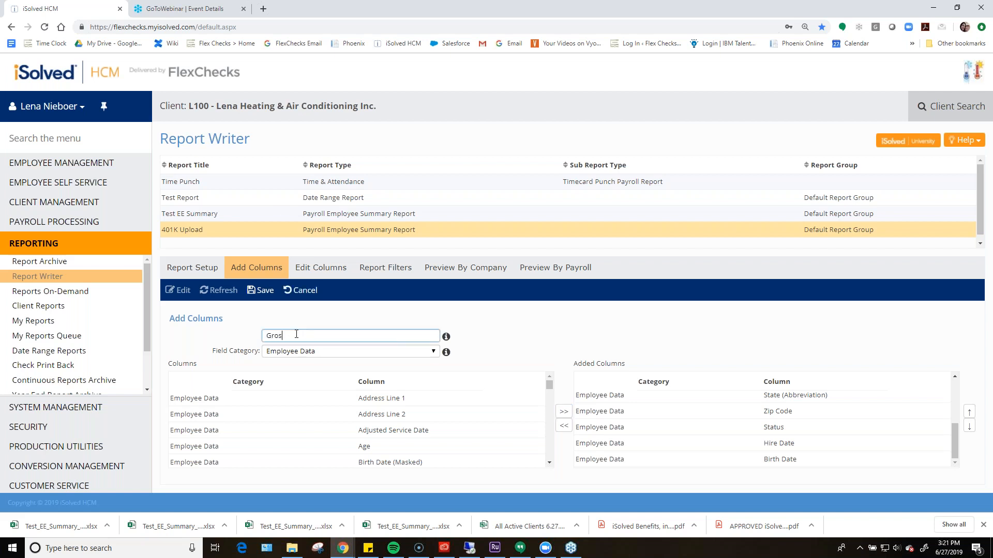
pyautogui.write('s')
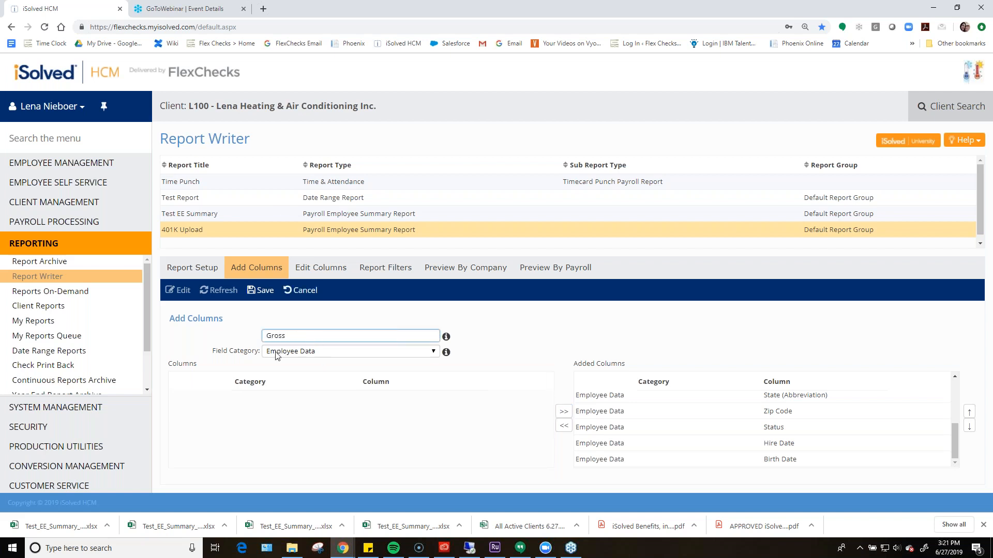
pyautogui.click(318, 356)
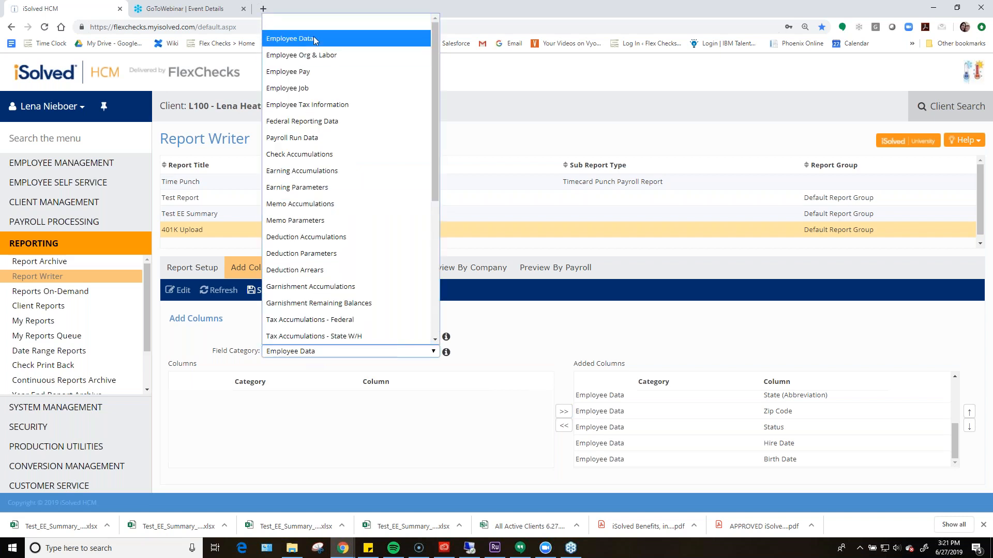
pyautogui.click(288, 20)
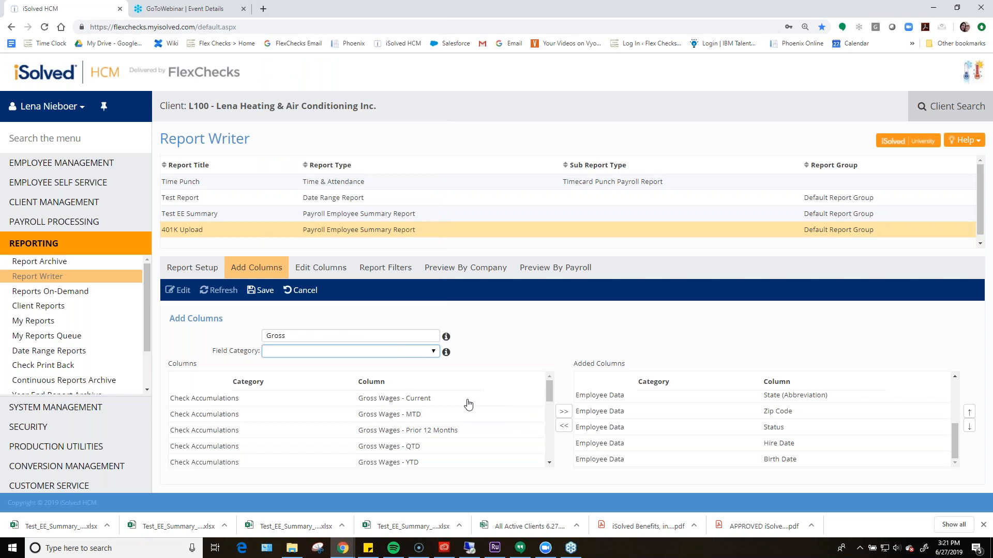
pyautogui.click(415, 400)
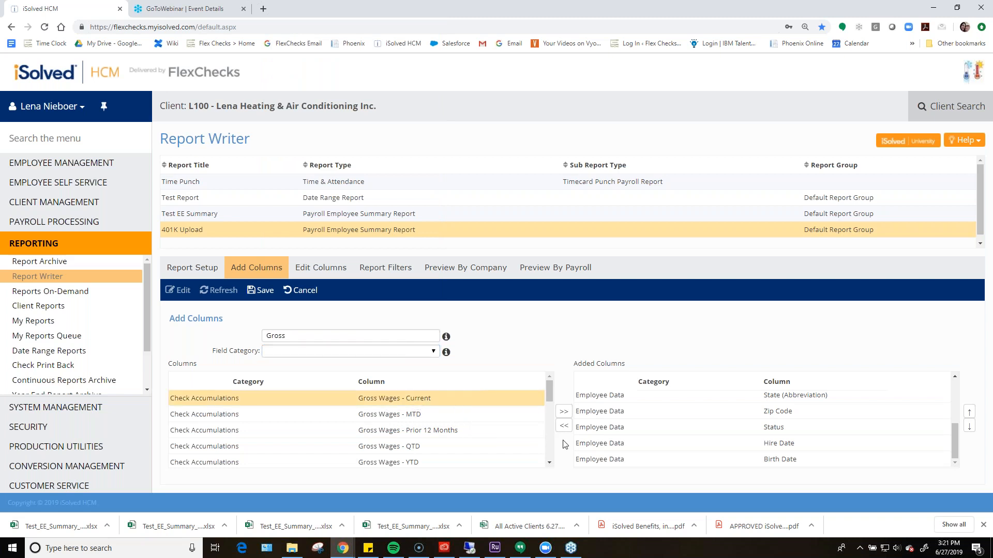
pyautogui.click(564, 412)
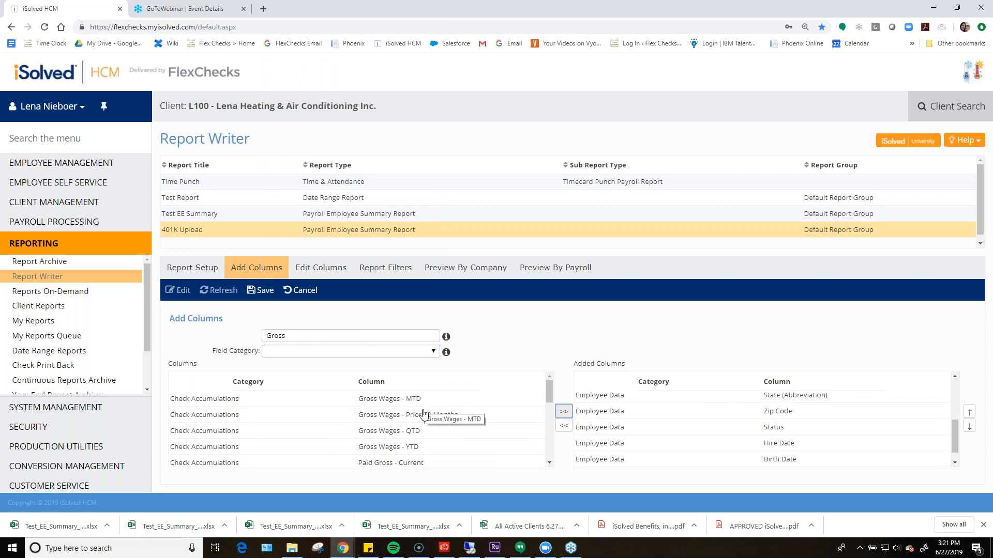
pyautogui.click(415, 448)
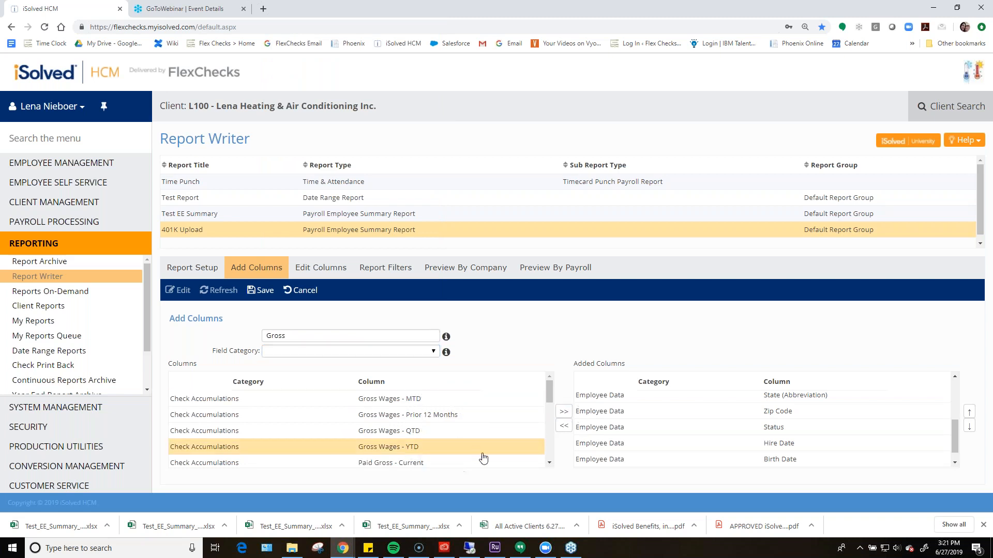
pyautogui.click(564, 412)
pyautogui.scroll(-2, 709, 446)
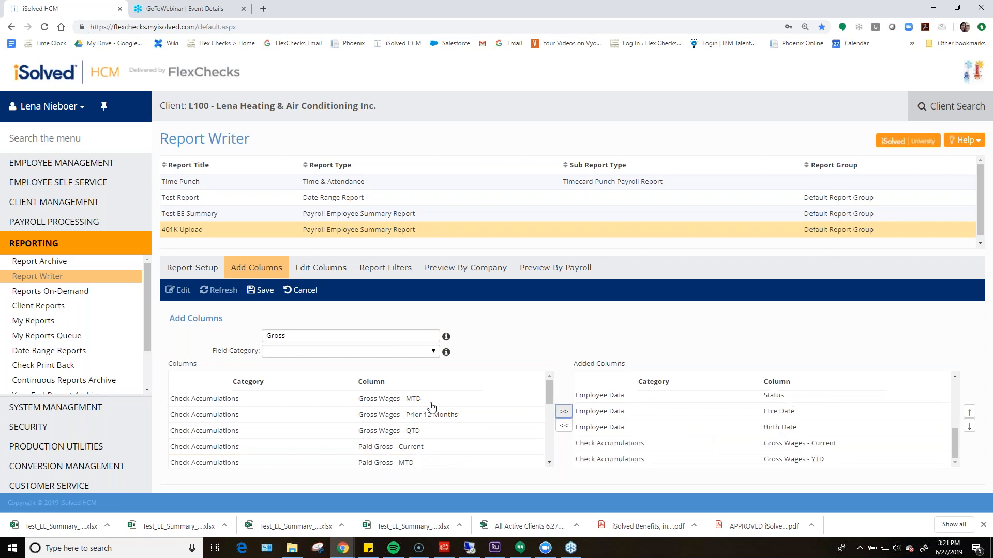
# - Search the fields for 401K and add the 401K Current Dollars column from Deduction Accumulations
pyautogui.click(309, 334)
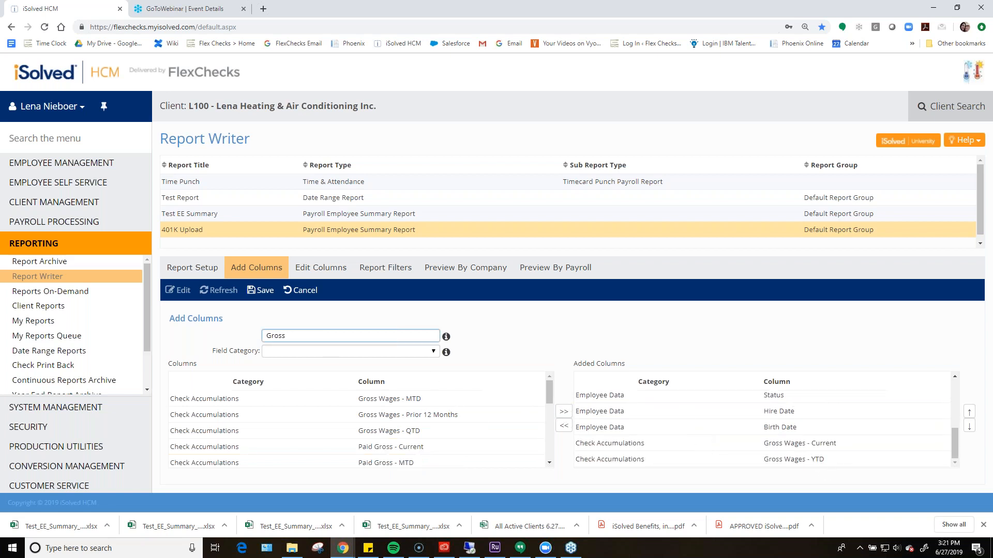
pyautogui.press('BackSpace')
pyautogui.press('BackSpace')
pyautogui.write('401K')
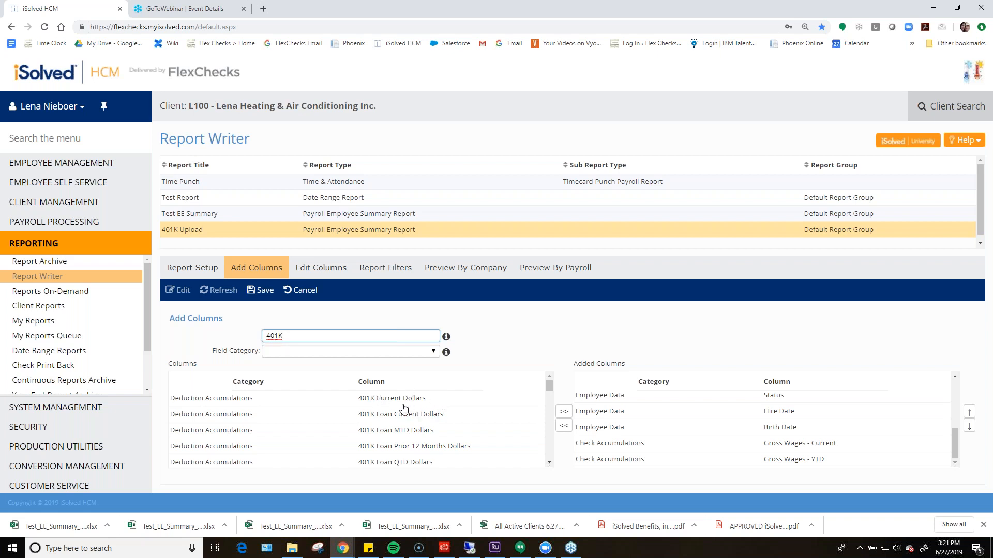
pyautogui.scroll(-1, 438, 448)
pyautogui.scroll(1, 438, 448)
pyautogui.click(383, 398)
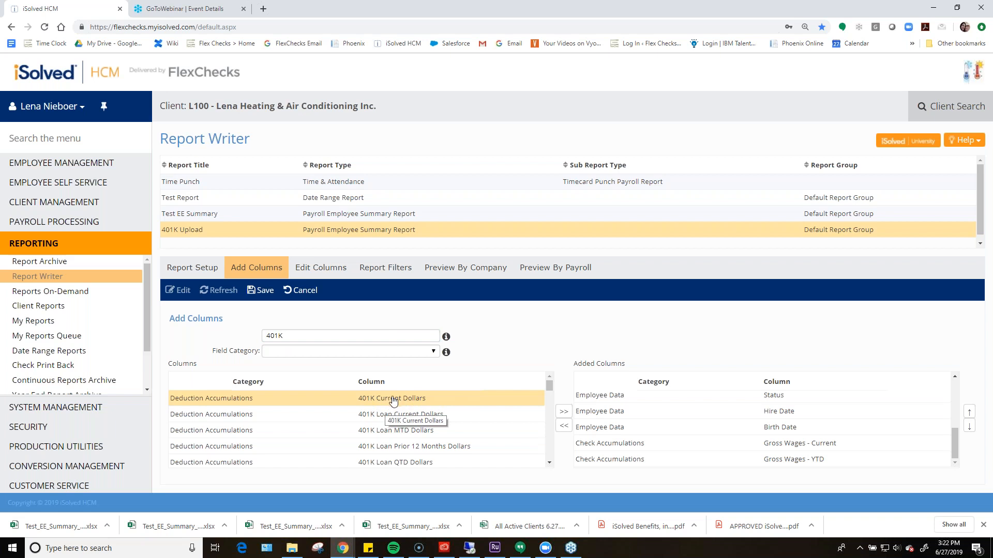
pyautogui.click(564, 412)
# - Search the fields for Match and add the 401(k) Match Current Dollars column from Memo Accumulations
pyautogui.doubleClick(293, 336)
pyautogui.write('Match')
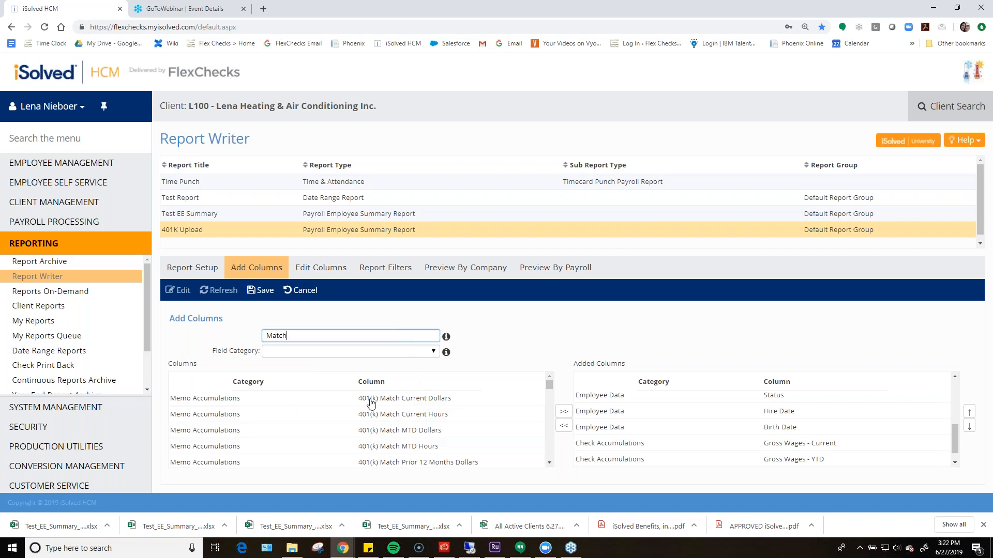
pyautogui.click(428, 400)
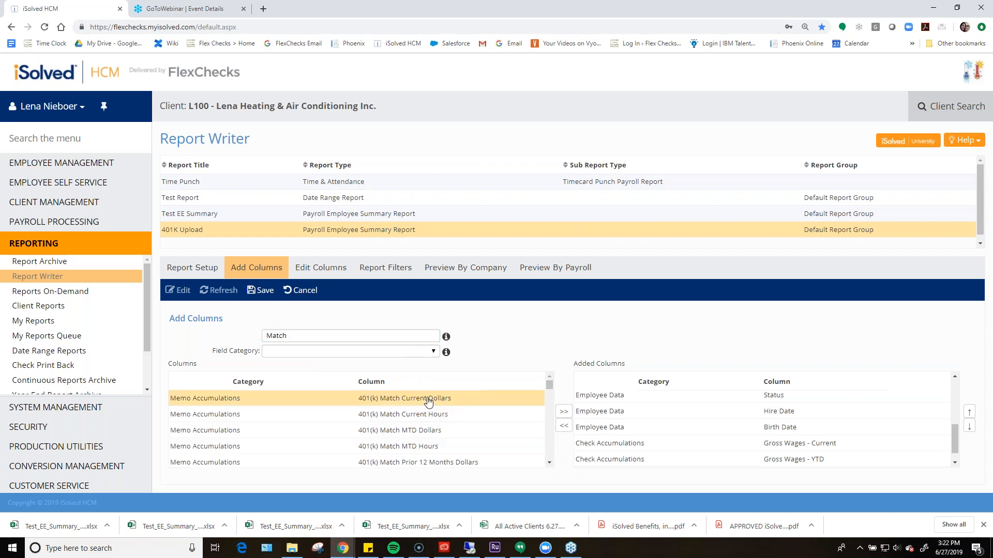
pyautogui.click(563, 412)
pyautogui.scroll(-1, 654, 424)
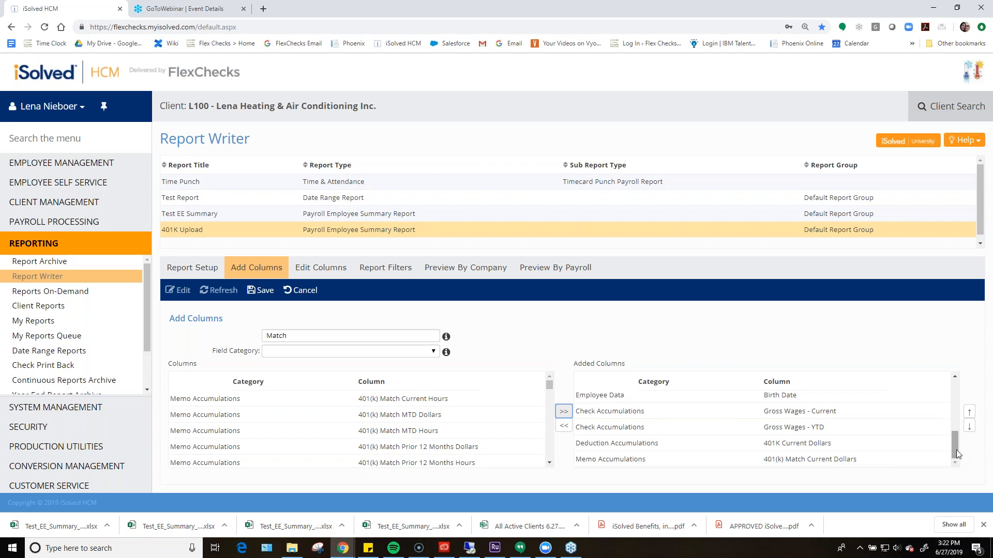
# - Move the Status column down to the end of the added columns, after 401(k) Match Current Dollars
pyautogui.scroll(2, 955, 449)
pyautogui.scroll(-2, 955, 449)
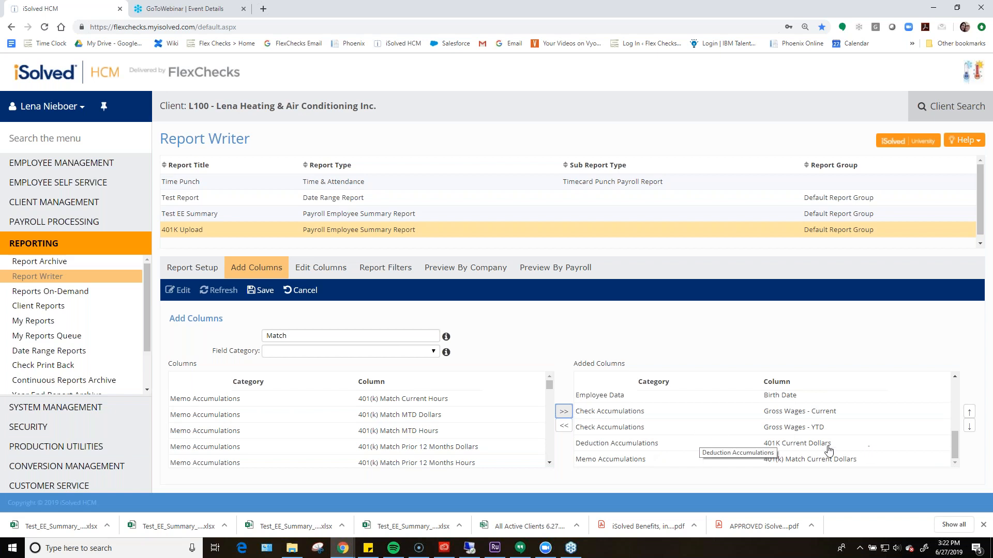
pyautogui.scroll(3, 802, 445)
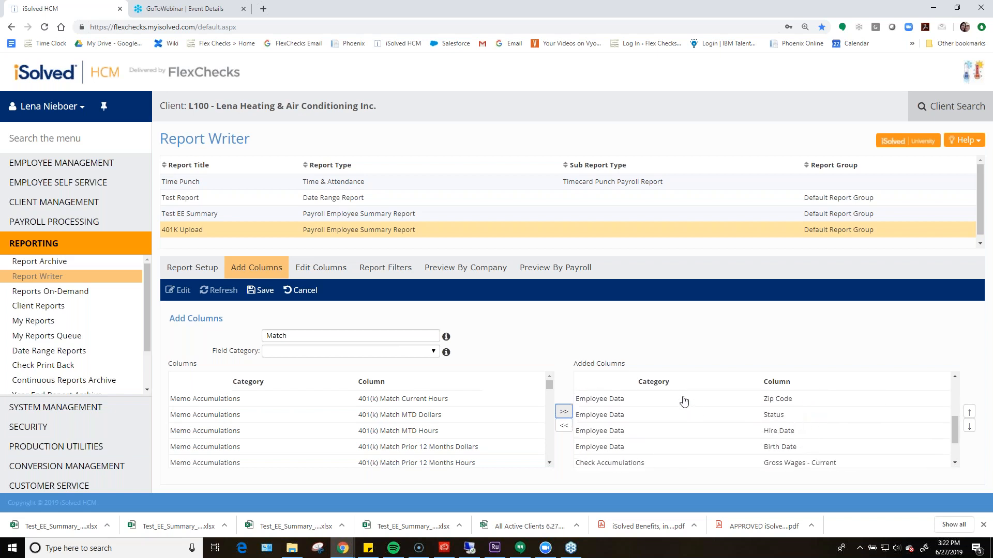
pyautogui.click(791, 418)
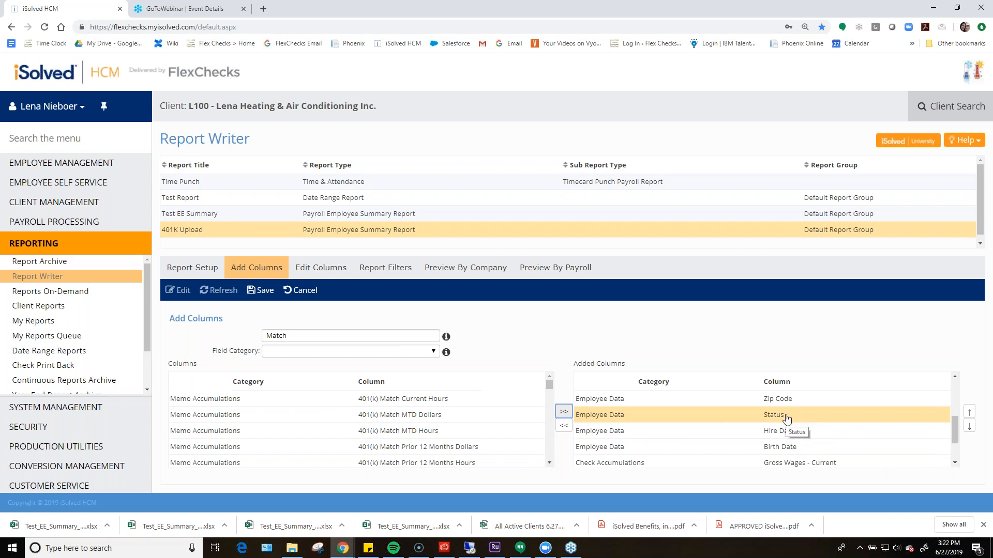
pyautogui.scroll(3, 783, 418)
pyautogui.scroll(-4, 781, 419)
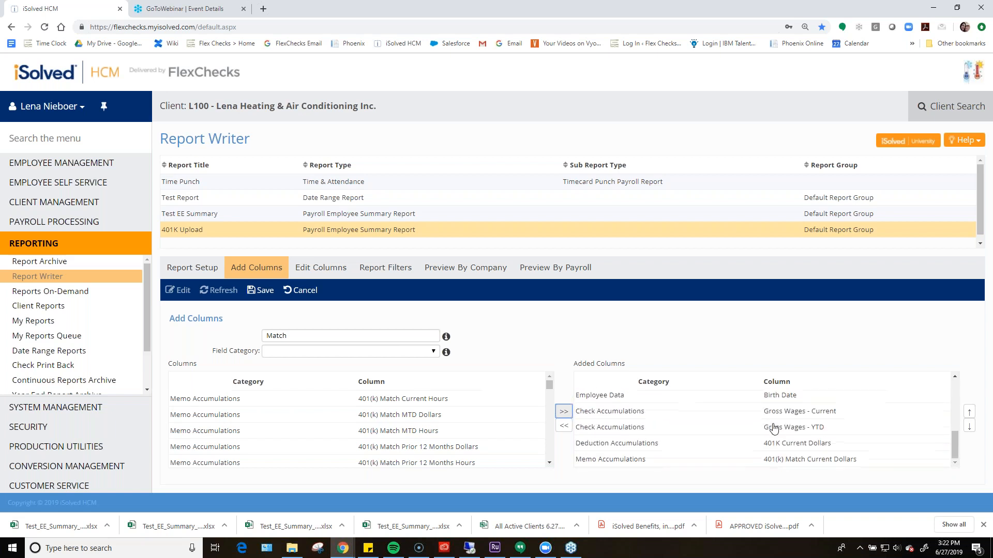
pyautogui.scroll(2, 780, 420)
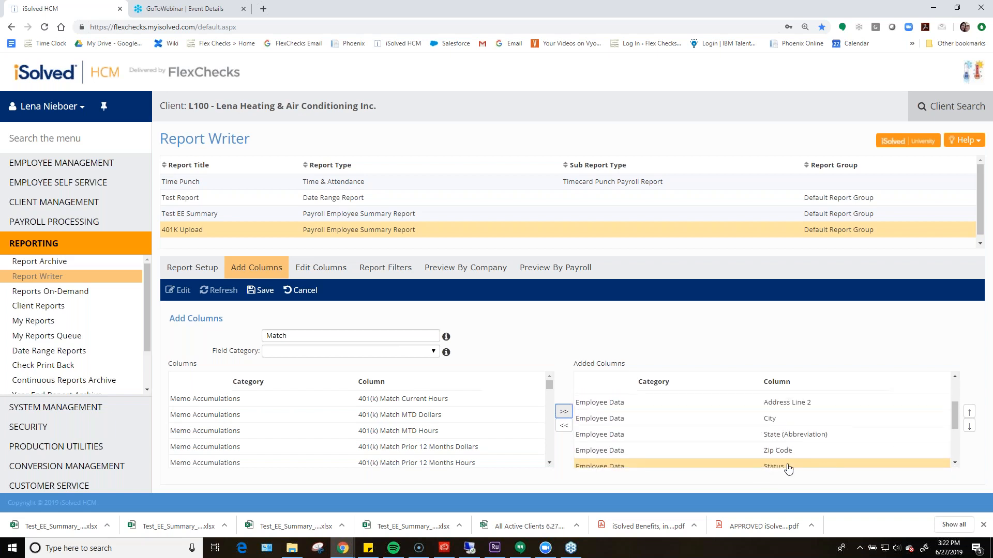
pyautogui.scroll(-1, 780, 421)
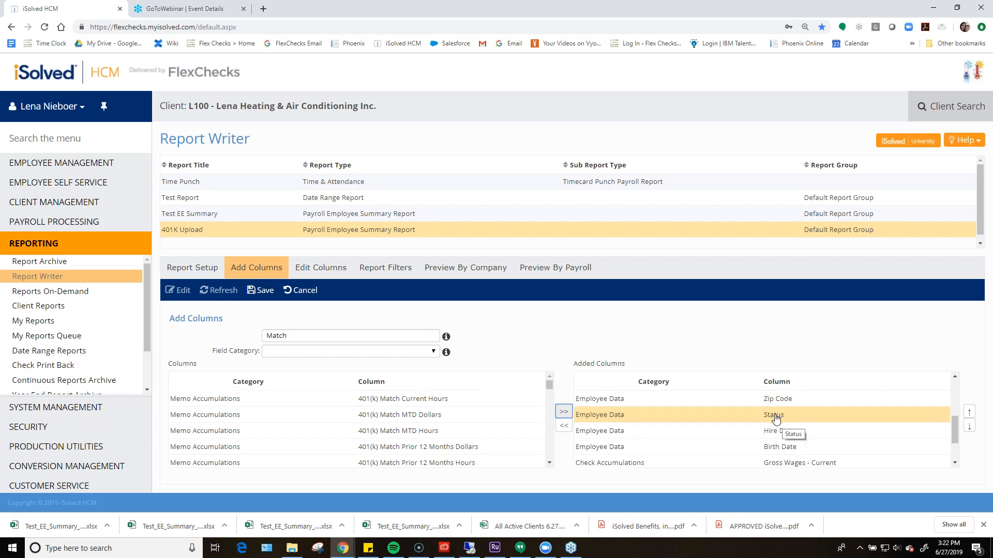
pyautogui.click(969, 429)
pyautogui.click(970, 431)
pyautogui.click(970, 431)
pyautogui.moveTo(956, 434); pyautogui.dragTo(957, 465)
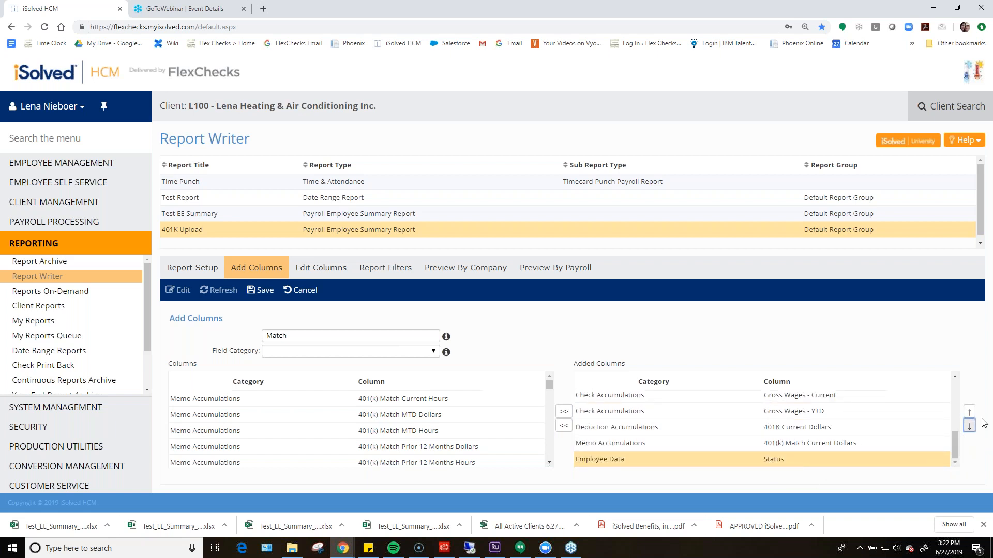
pyautogui.moveTo(955, 439); pyautogui.dragTo(954, 376)
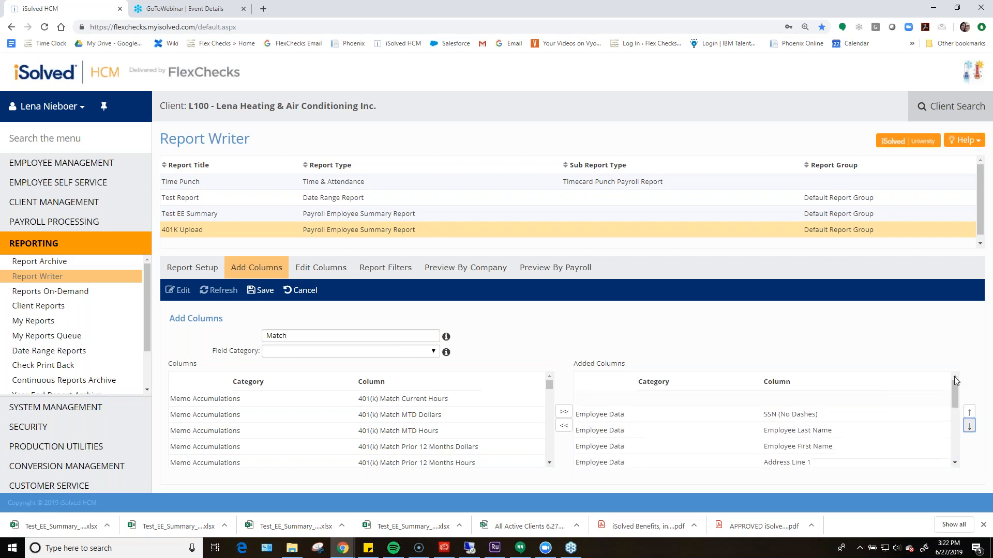
# - Save the added columns of the 401K Upload report and open its column list for editing
pyautogui.click(261, 290)
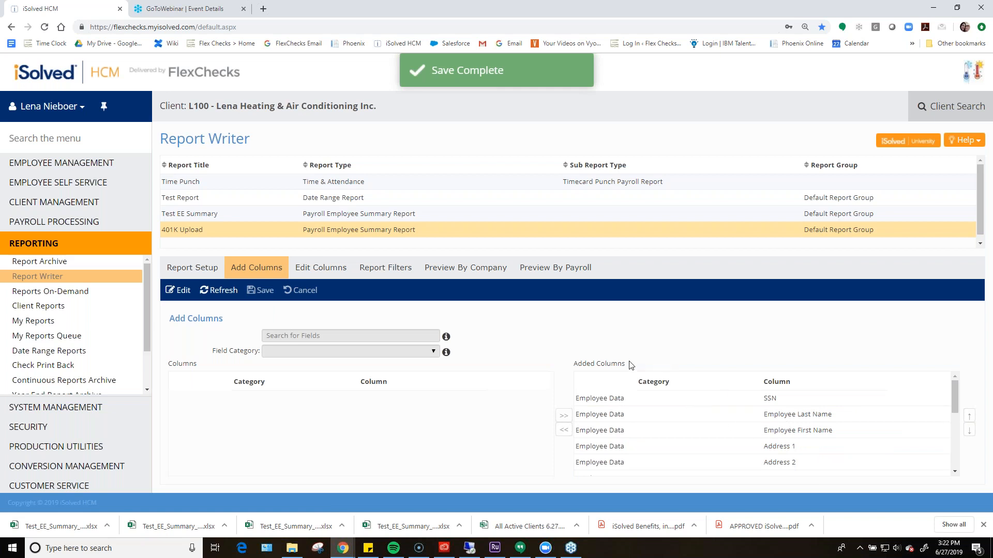
pyautogui.click(320, 268)
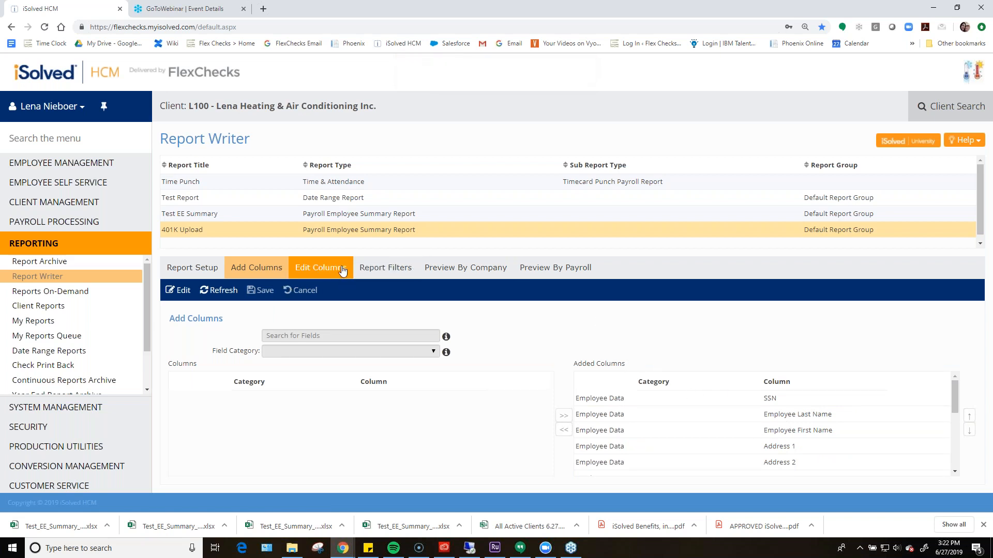
pyautogui.click(336, 267)
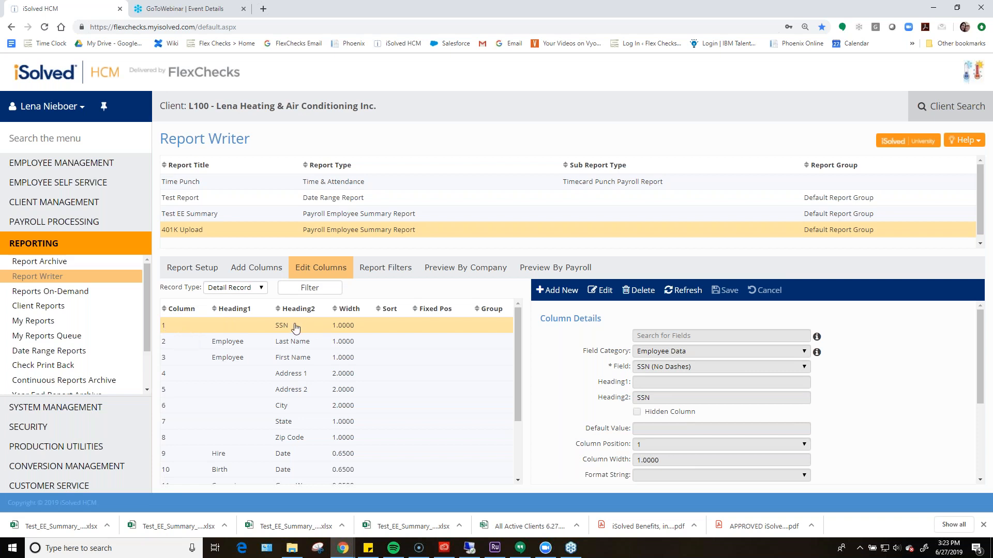
pyautogui.scroll(-3, 212, 408)
pyautogui.scroll(3, 199, 455)
# - Sort the column list by width in ascending and descending order, and return it to column number order
pyautogui.click(335, 311)
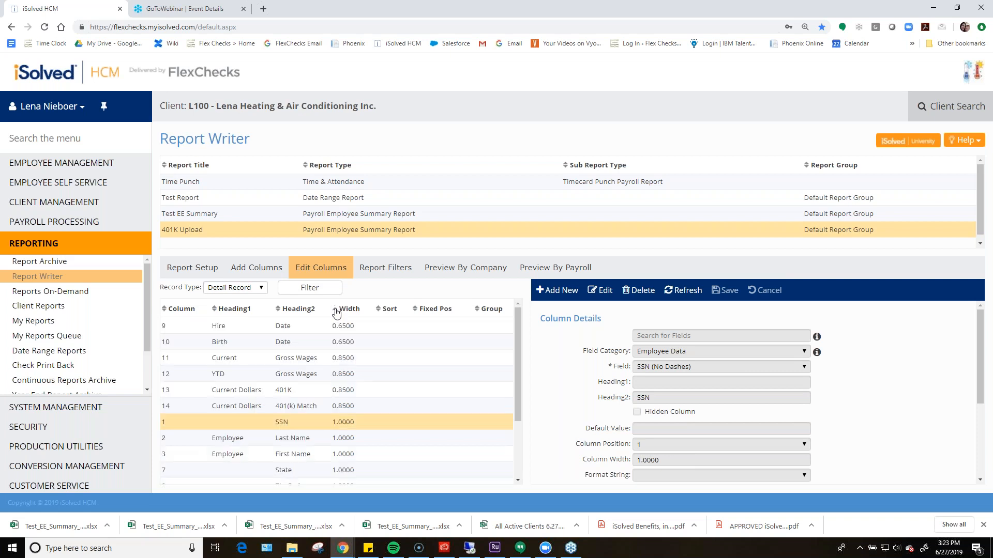
pyautogui.click(336, 313)
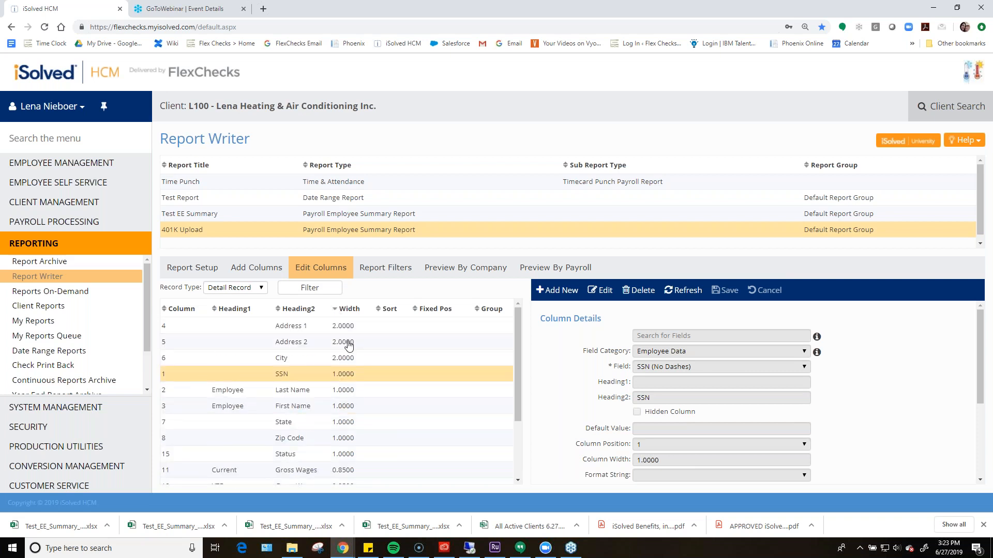
pyautogui.click(341, 310)
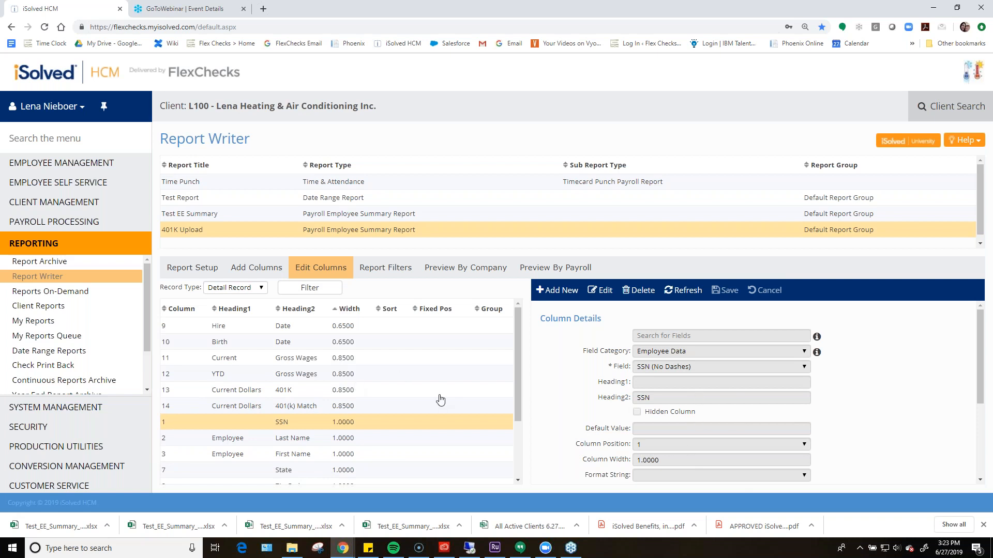
pyautogui.click(175, 312)
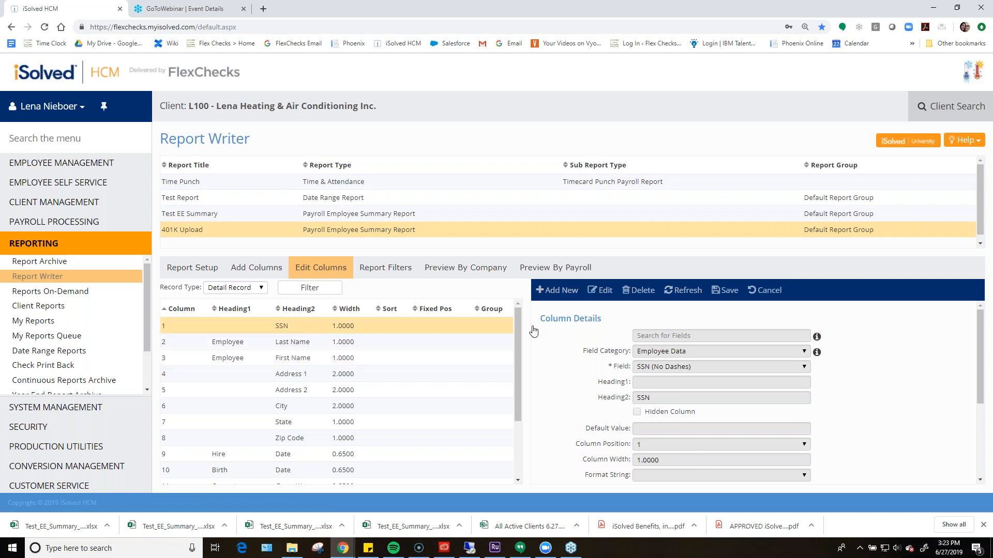
# - Edit the SSN column, setting Heading1 to Social Security and Heading2 to Number
pyautogui.scroll(-1, 703, 403)
pyautogui.scroll(1, 687, 402)
pyautogui.click(600, 290)
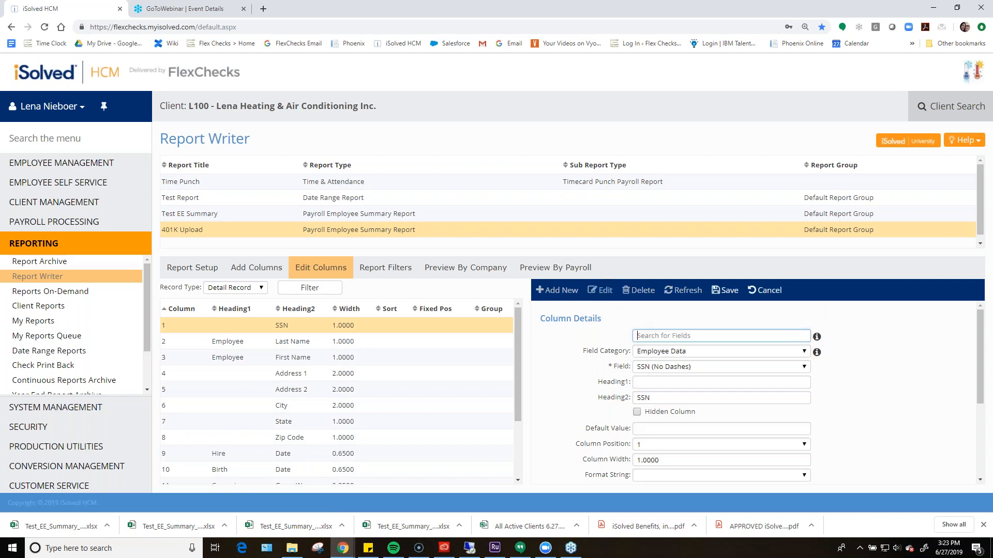
pyautogui.click(696, 352)
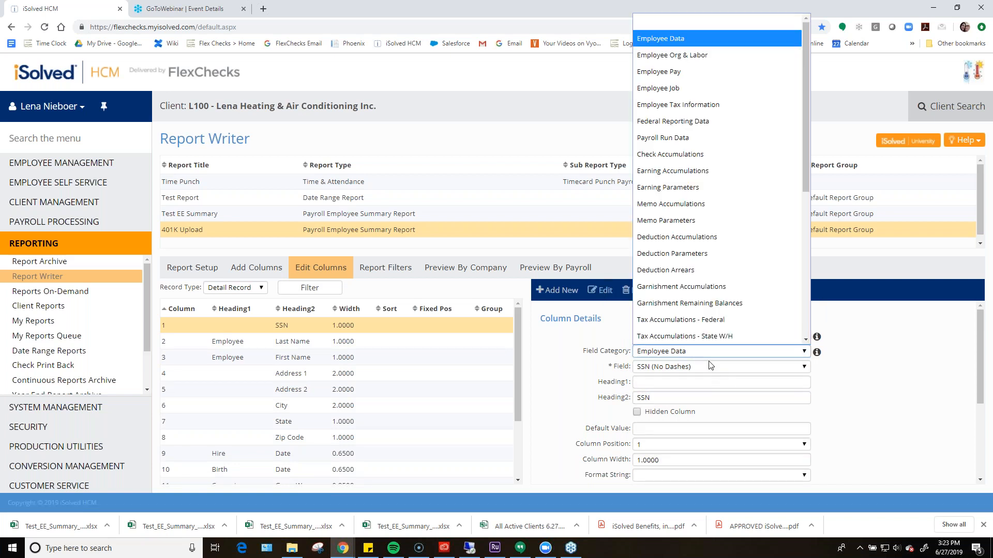
pyautogui.click(601, 376)
pyautogui.click(658, 383)
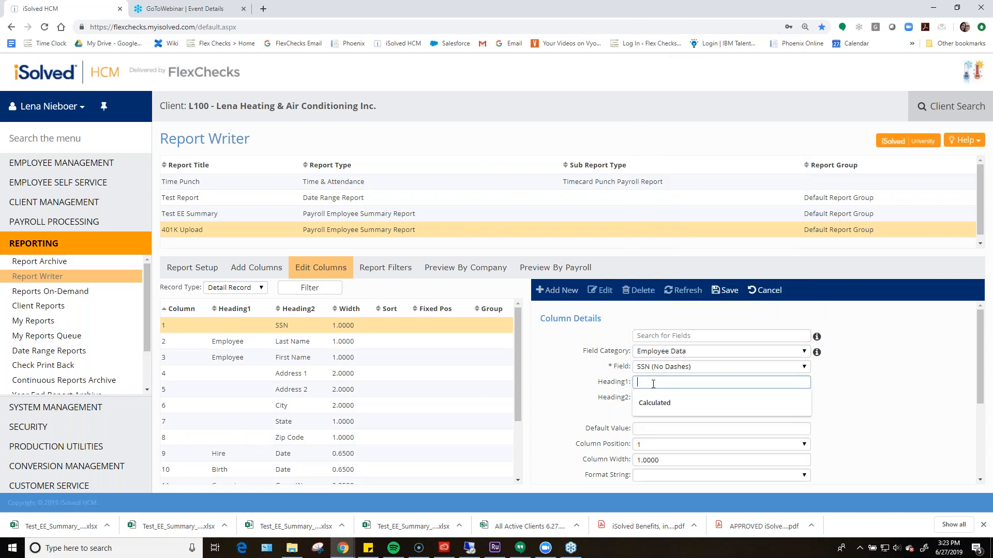
pyautogui.click(570, 414)
pyautogui.click(651, 383)
pyautogui.write('Social Security')
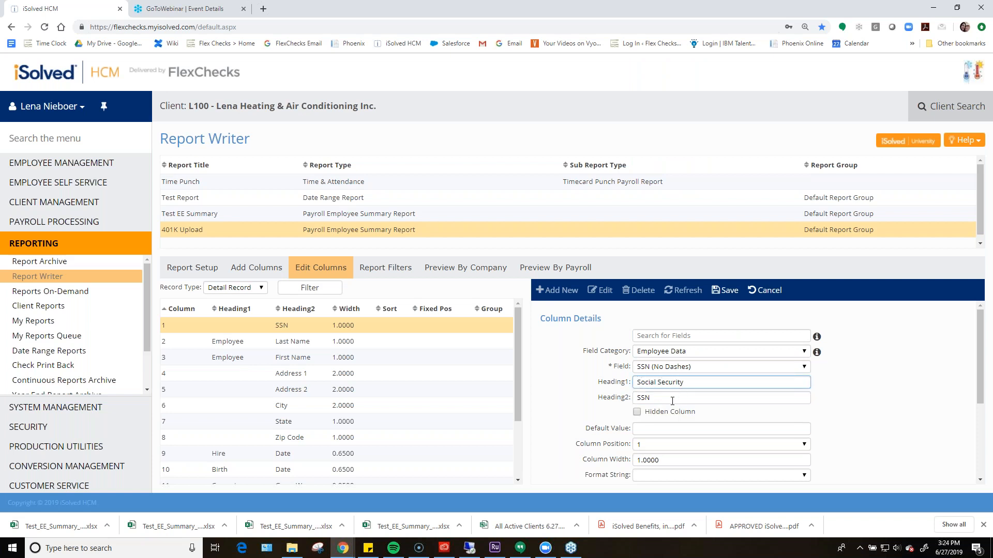
pyautogui.press('Tab')
pyautogui.write('N')
pyautogui.click(727, 379)
pyautogui.click(688, 400)
pyautogui.click(694, 384)
pyautogui.click(878, 408)
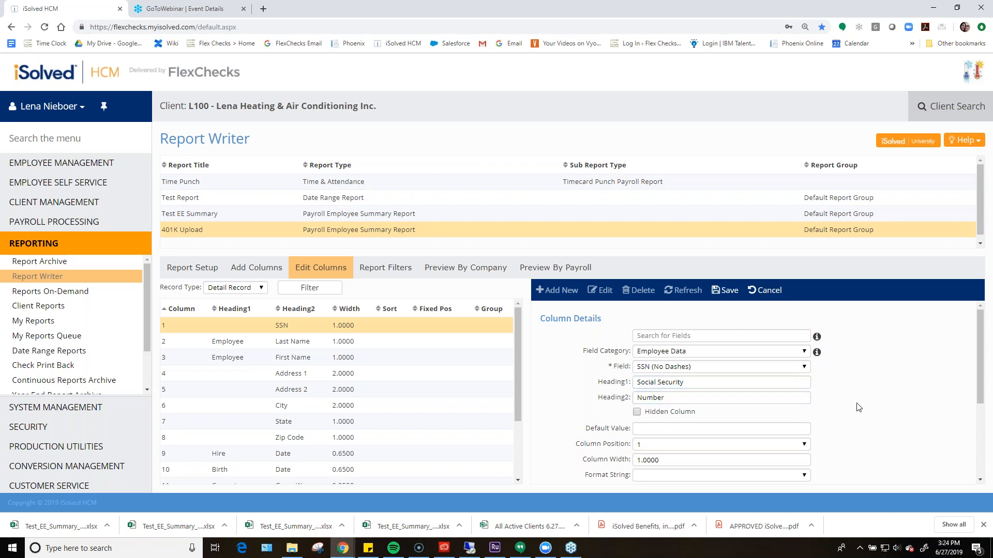
# - Examine the available column positions and format strings for the Social Security Number column without changing them
pyautogui.scroll(-2, 739, 388)
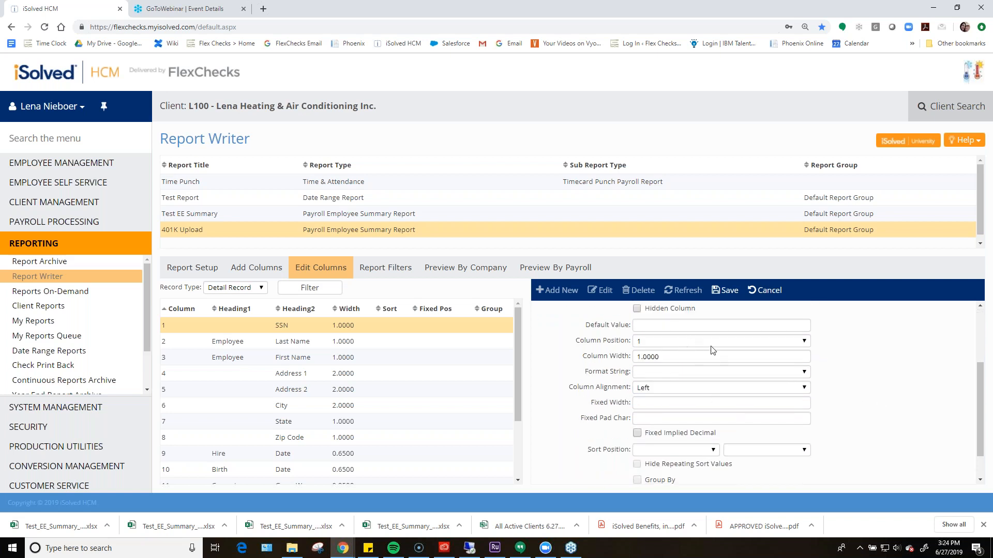
pyautogui.click(666, 343)
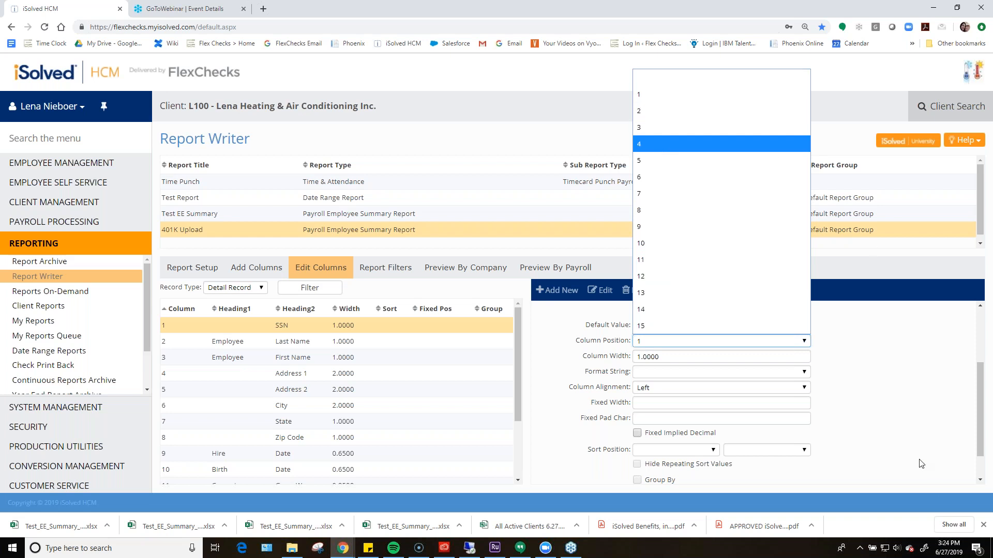
pyautogui.click(882, 411)
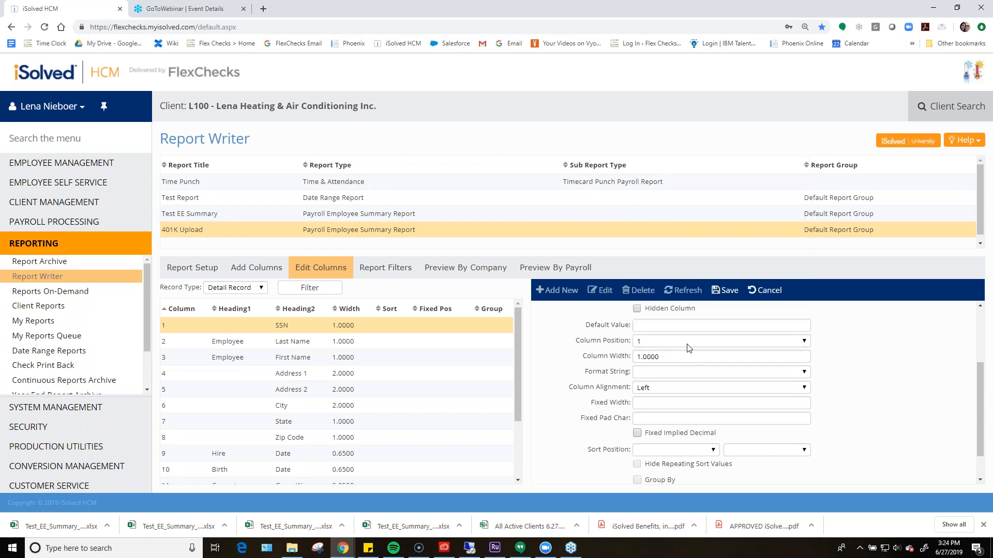
pyautogui.click(684, 379)
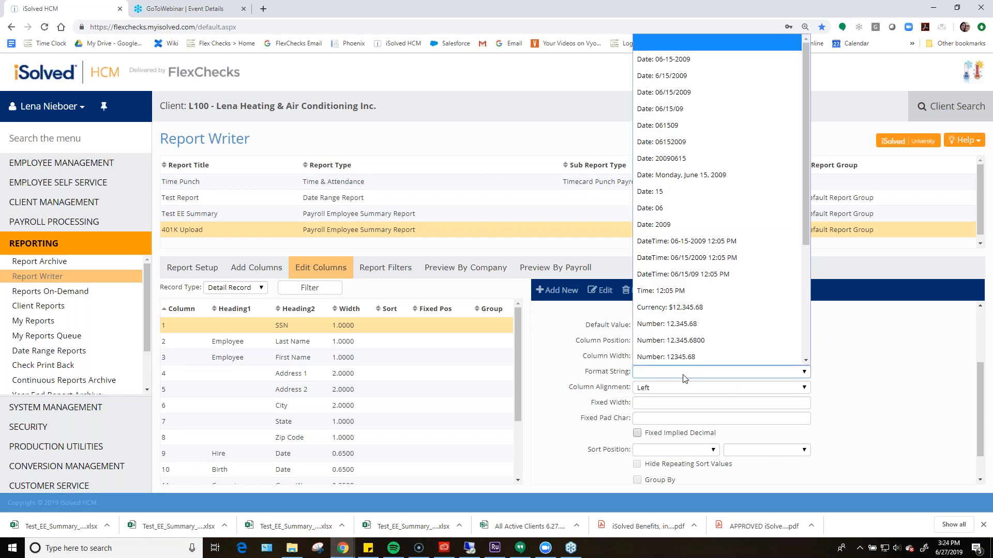
pyautogui.scroll(-4, 693, 318)
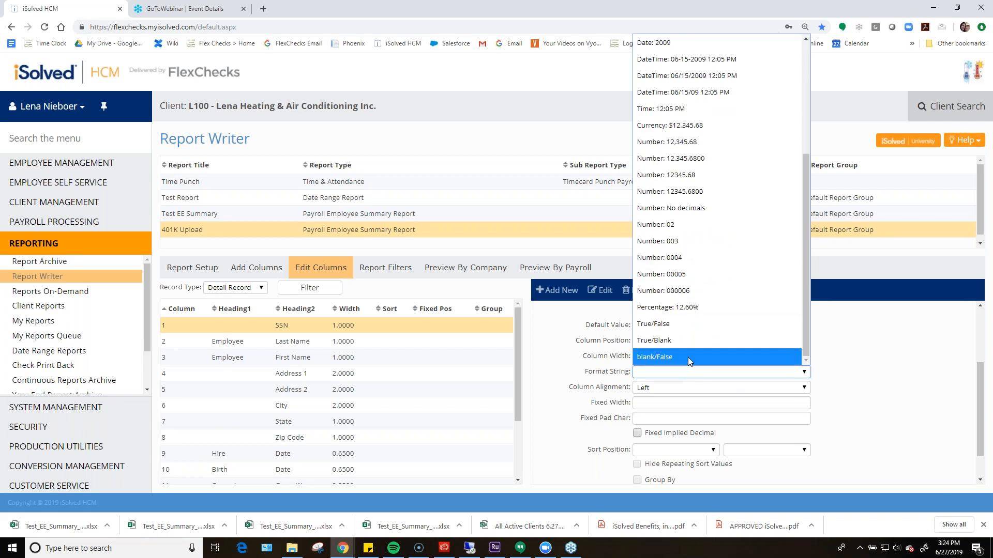
pyautogui.scroll(4, 691, 355)
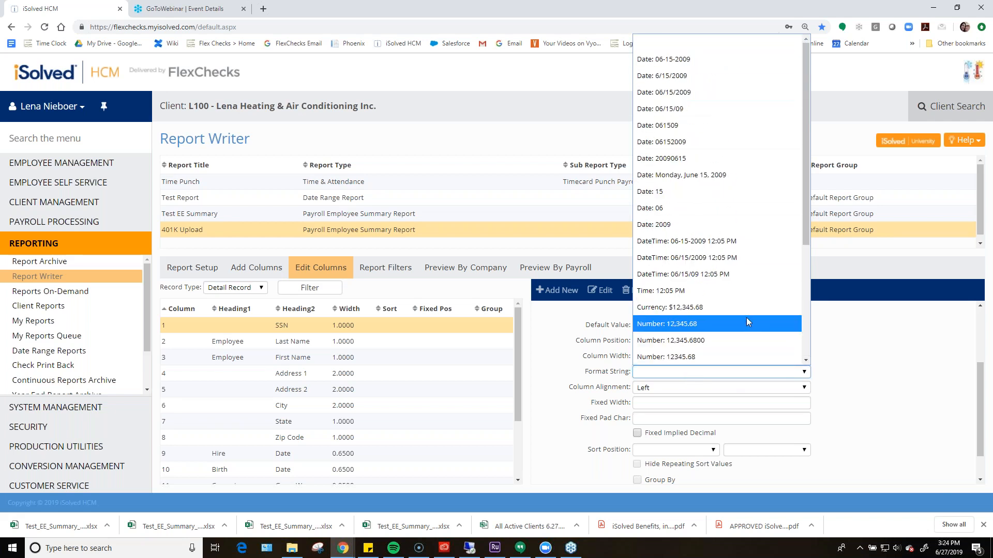
pyautogui.click(875, 387)
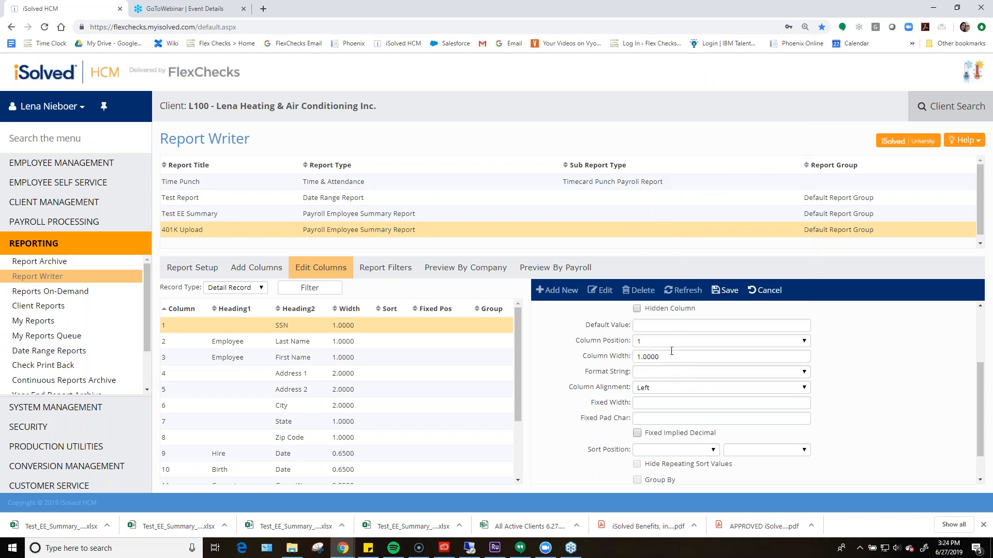
# - Keep the Social Security Number column aligned Left, check its padding and sort options, and save the column
pyautogui.click(670, 389)
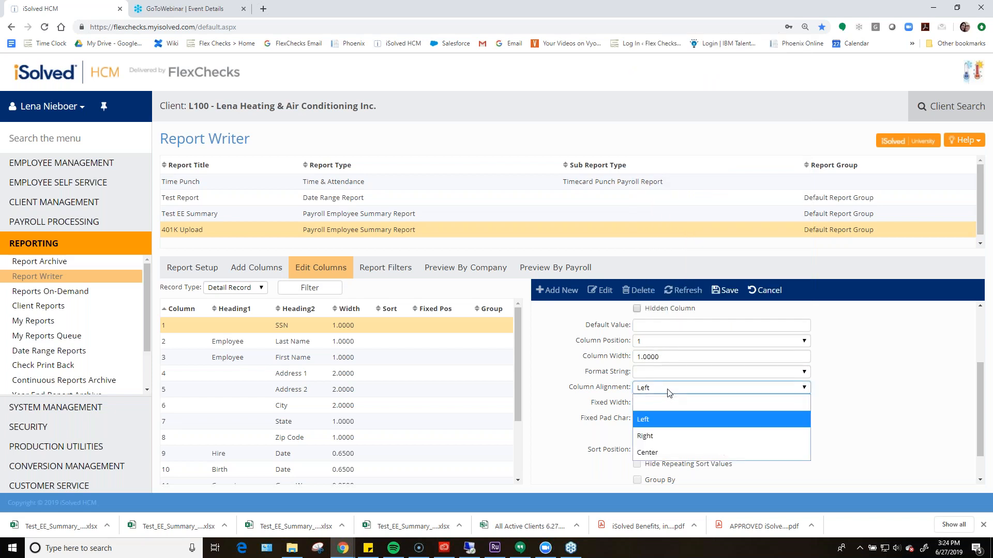
pyautogui.click(669, 418)
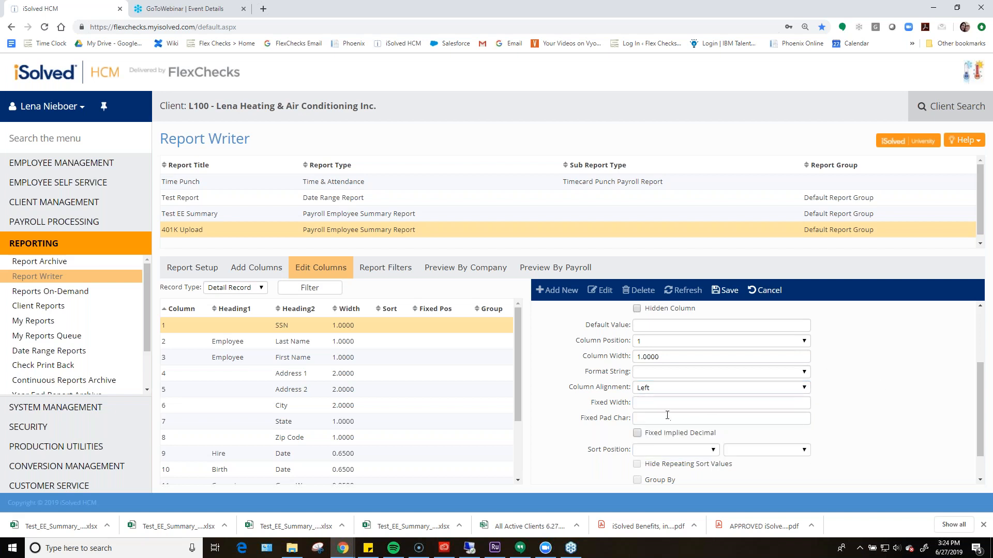
pyautogui.scroll(-1, 663, 409)
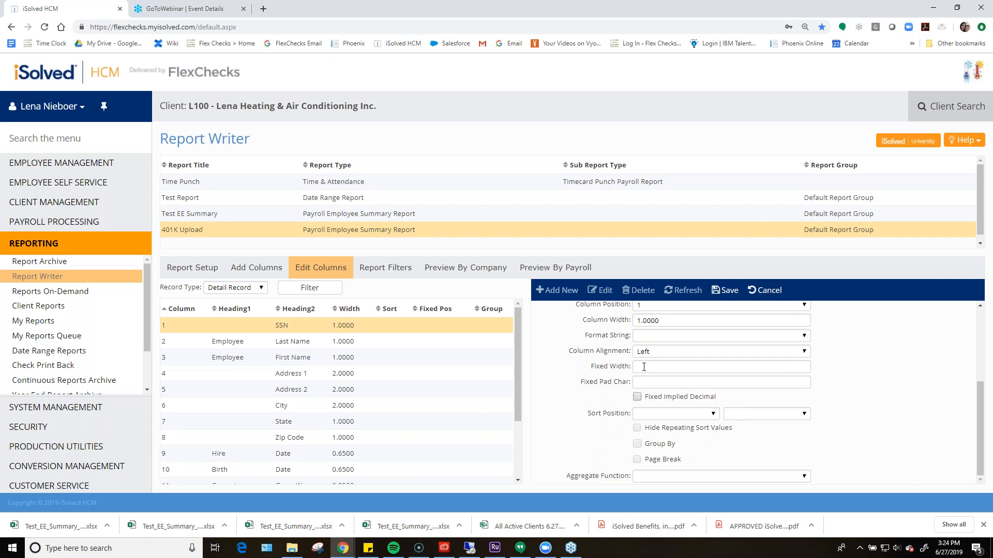
pyautogui.click(650, 382)
pyautogui.click(917, 384)
pyautogui.click(704, 414)
pyautogui.click(703, 414)
pyautogui.click(734, 291)
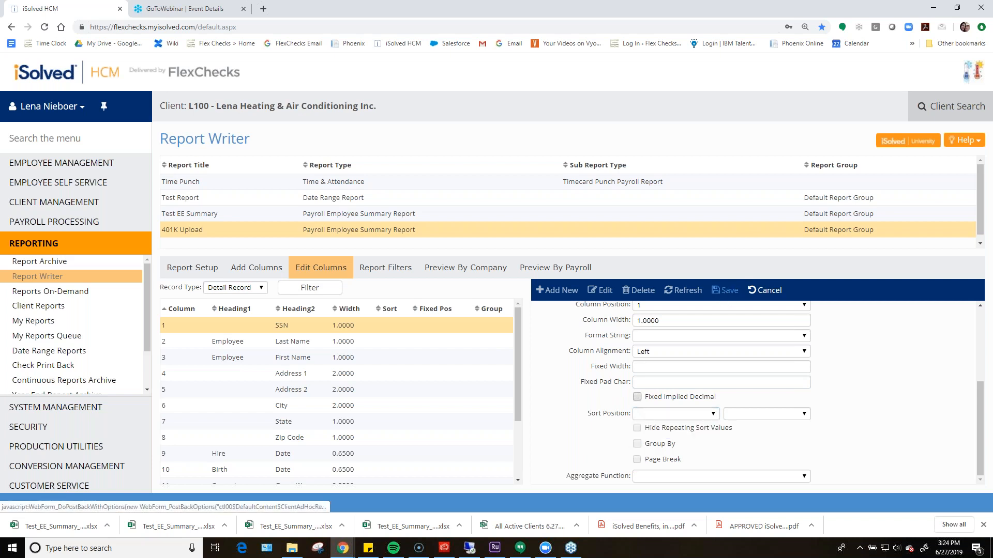
# - Set the Employee Last Name column's sort position to 1 and save it
pyautogui.click(264, 343)
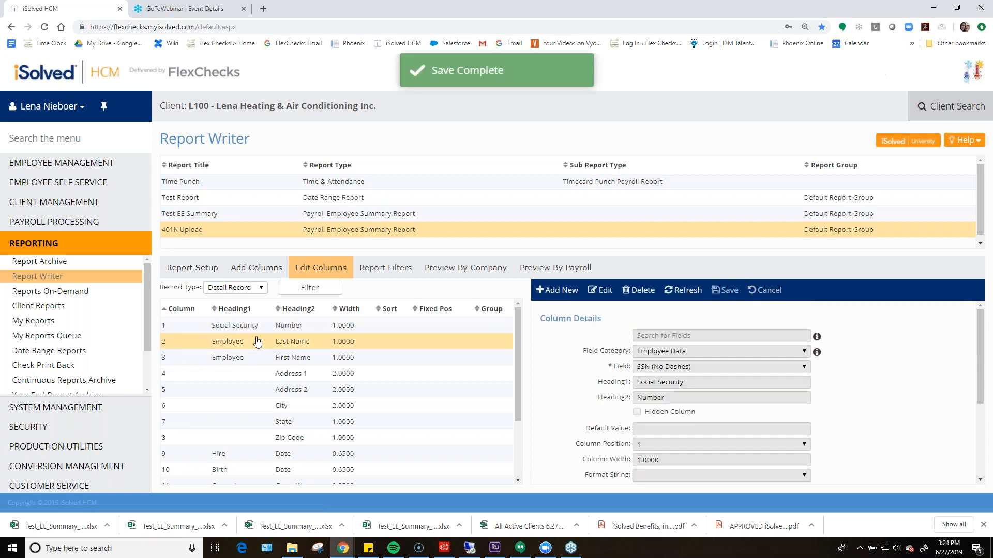
pyautogui.click(601, 291)
pyautogui.scroll(-2, 686, 402)
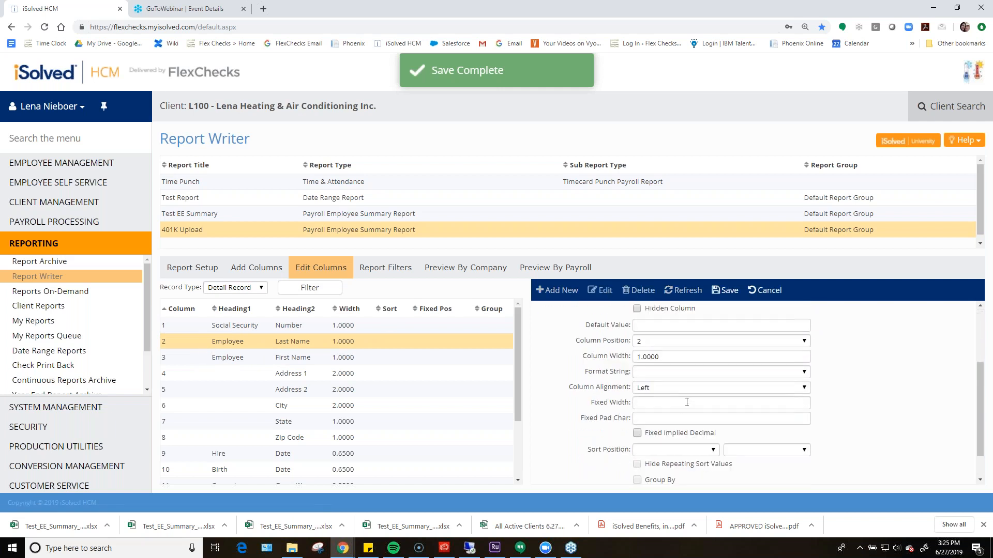
pyautogui.click(674, 450)
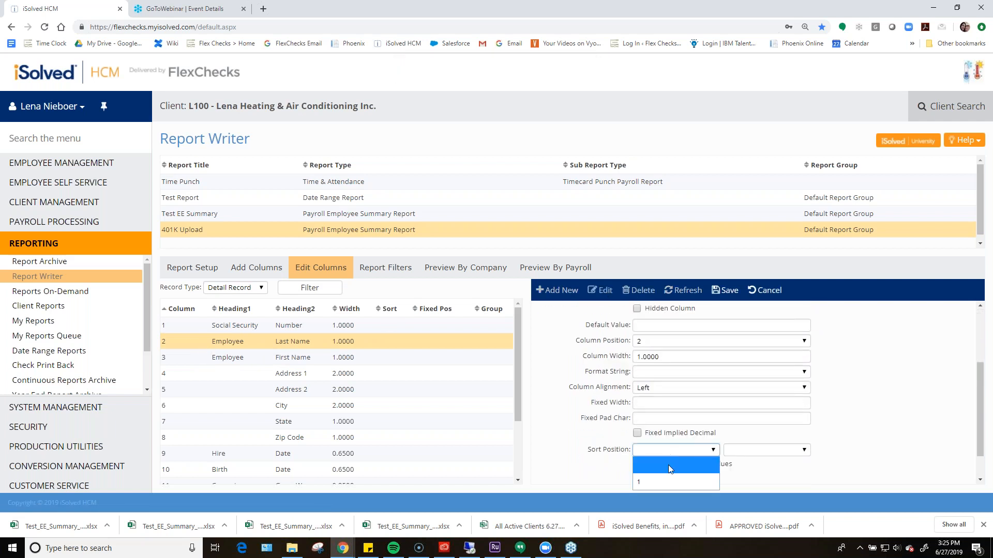
pyautogui.click(647, 482)
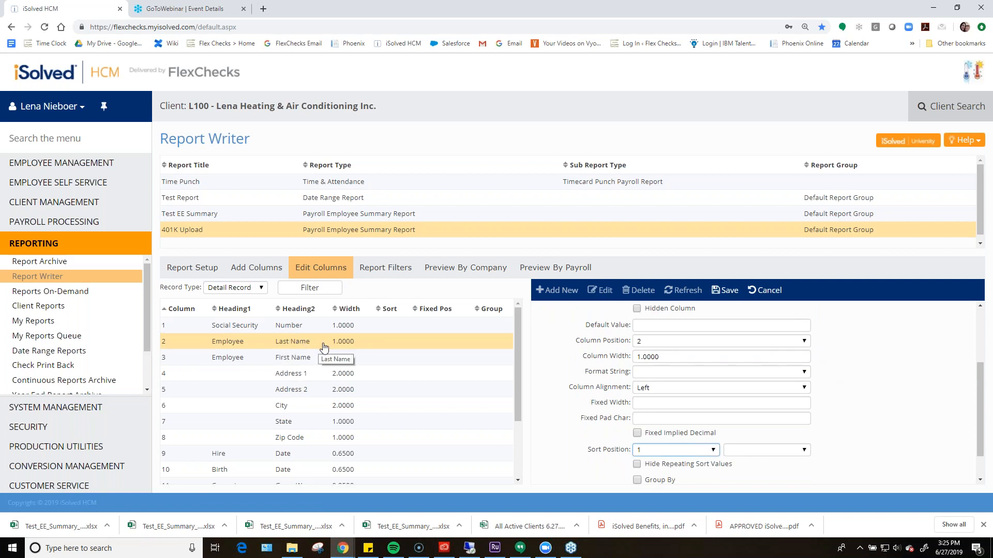
pyautogui.scroll(-1, 865, 411)
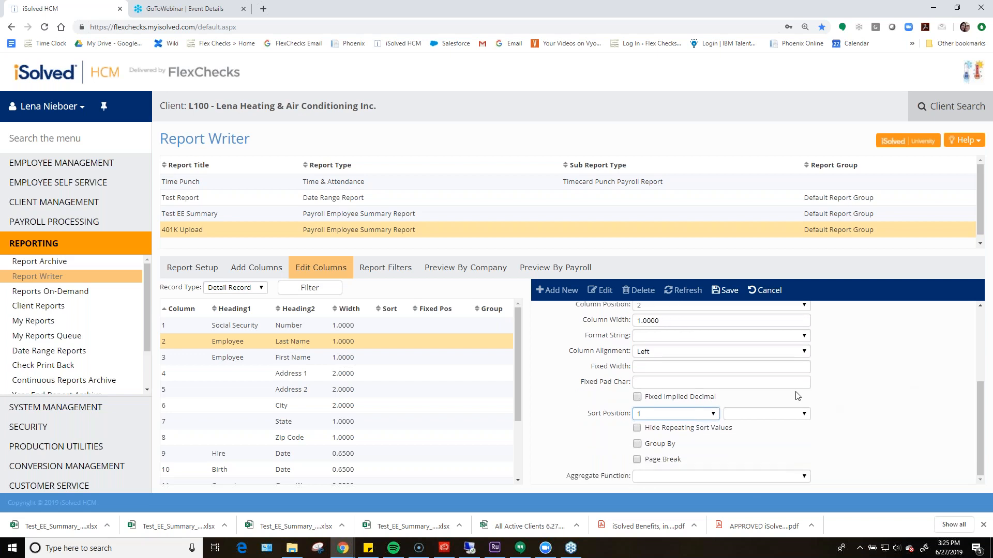
pyautogui.click(726, 289)
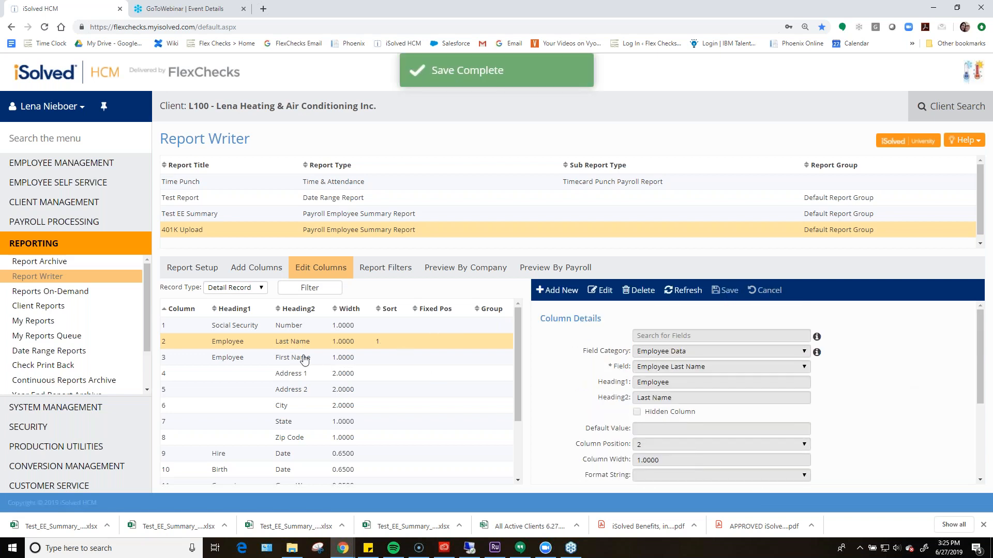
# - Set the Hire Date column's format string to Date: 06/15/2009 and save the column
pyautogui.scroll(-1, 333, 378)
pyautogui.scroll(1, 336, 380)
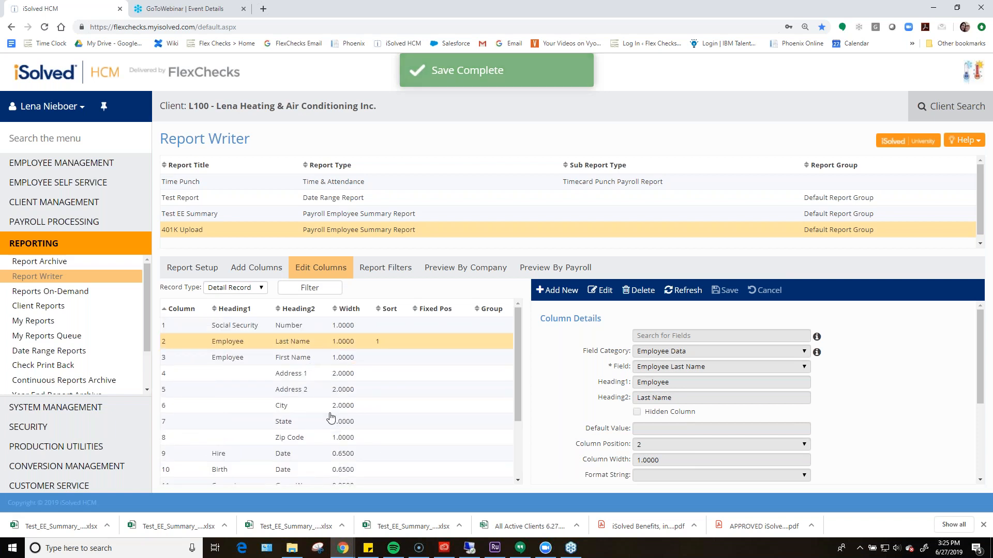
pyautogui.scroll(-2, 341, 383)
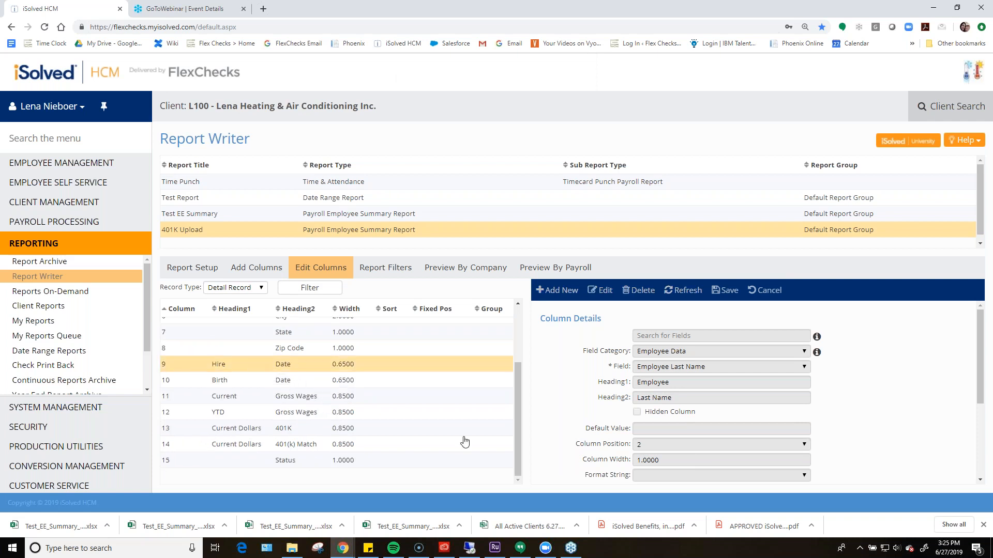
pyautogui.click(424, 368)
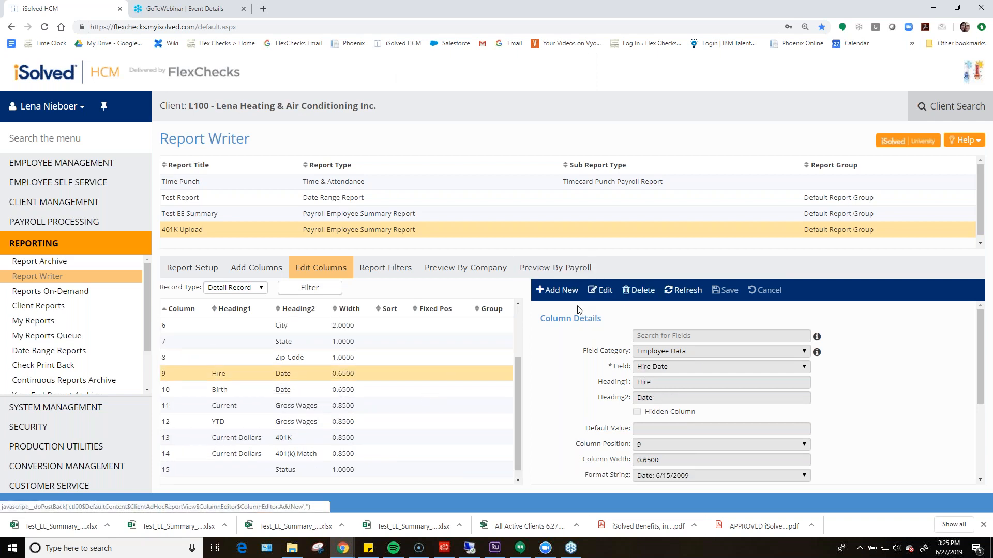
pyautogui.click(601, 290)
pyautogui.scroll(-2, 827, 416)
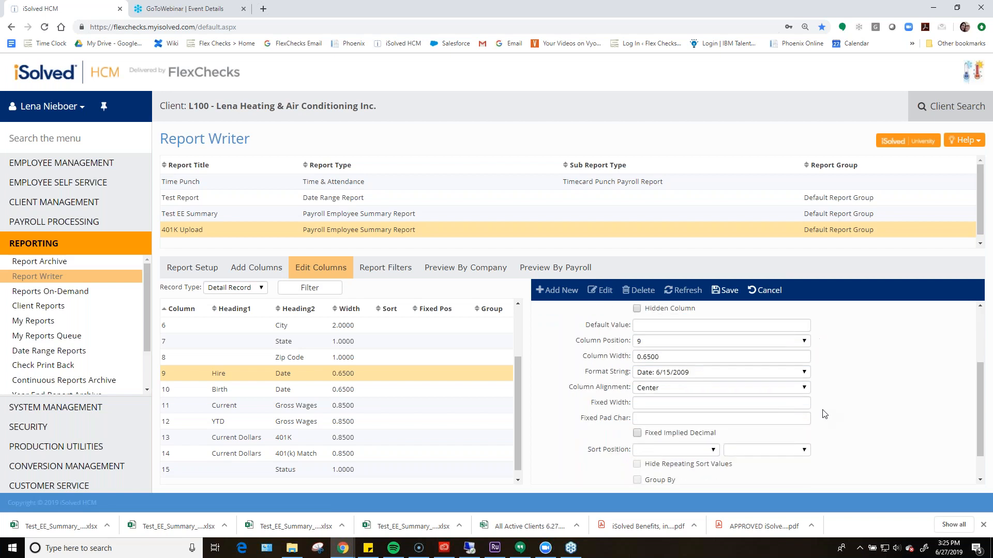
pyautogui.moveTo(581, 372); pyautogui.dragTo(666, 379)
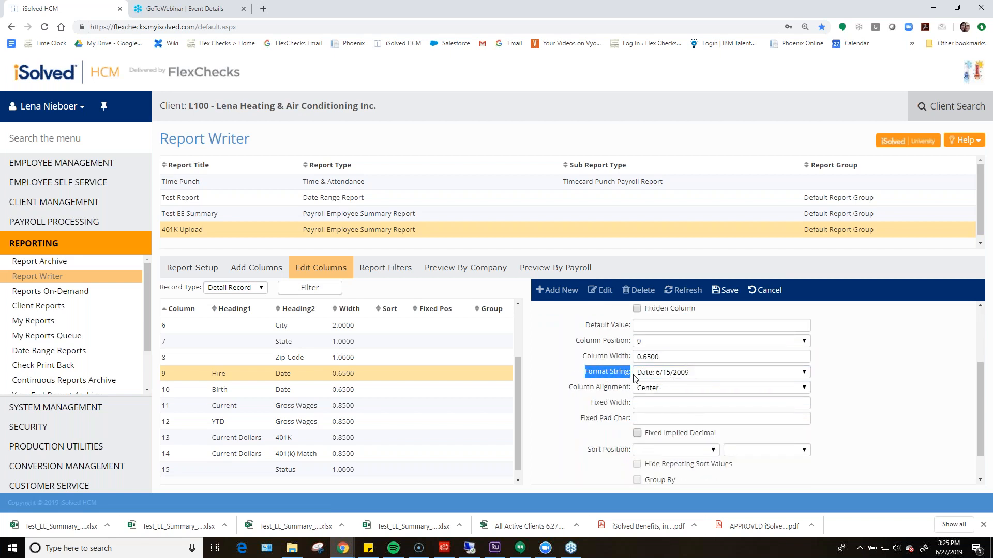
pyautogui.click(706, 376)
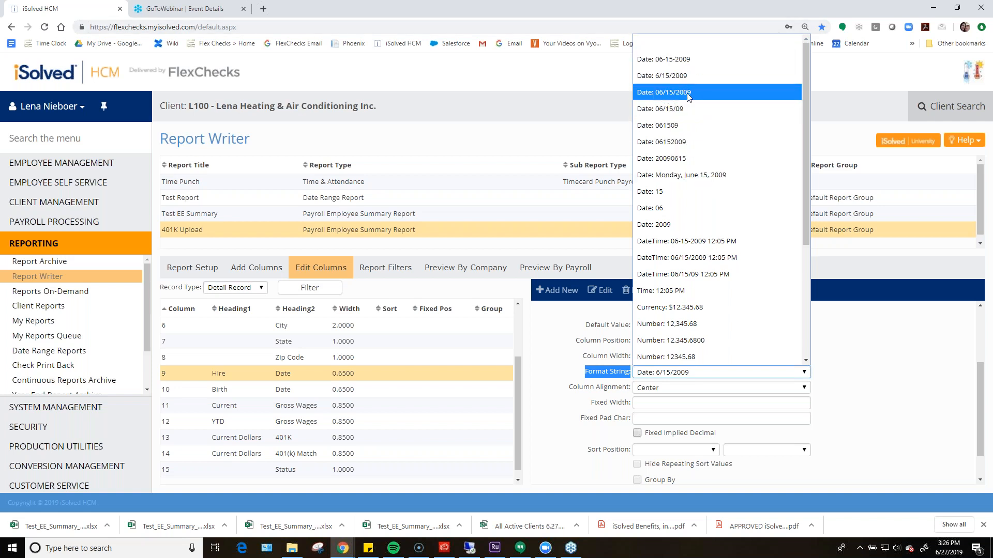
pyautogui.click(699, 92)
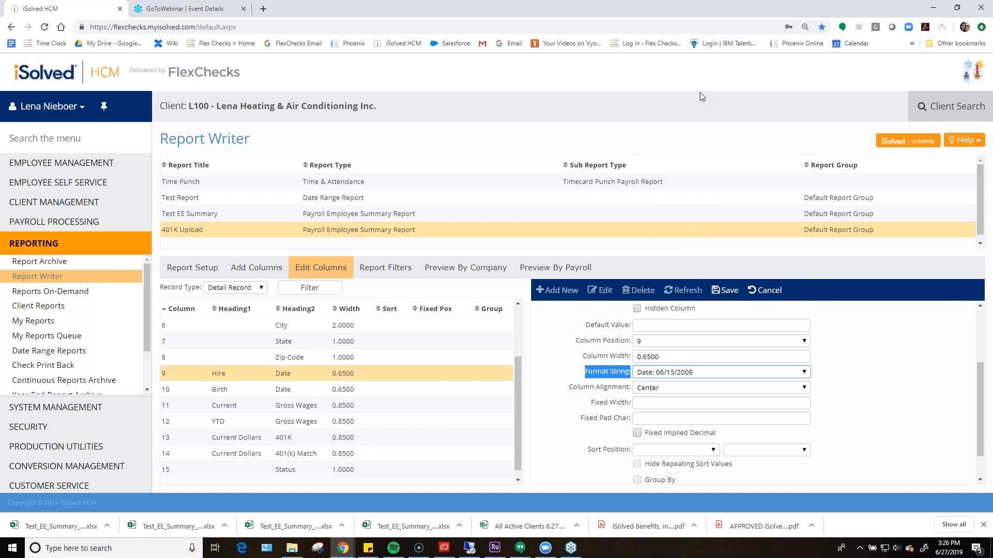
pyautogui.click(723, 290)
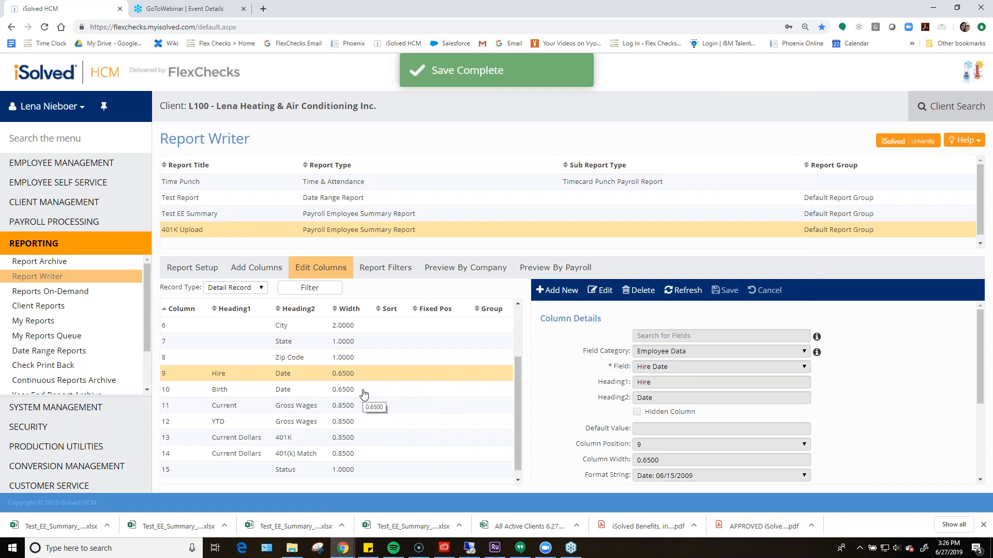
# - Edit the current Gross Wages column, setting its format string to Number: 12345.68
pyautogui.click(363, 393)
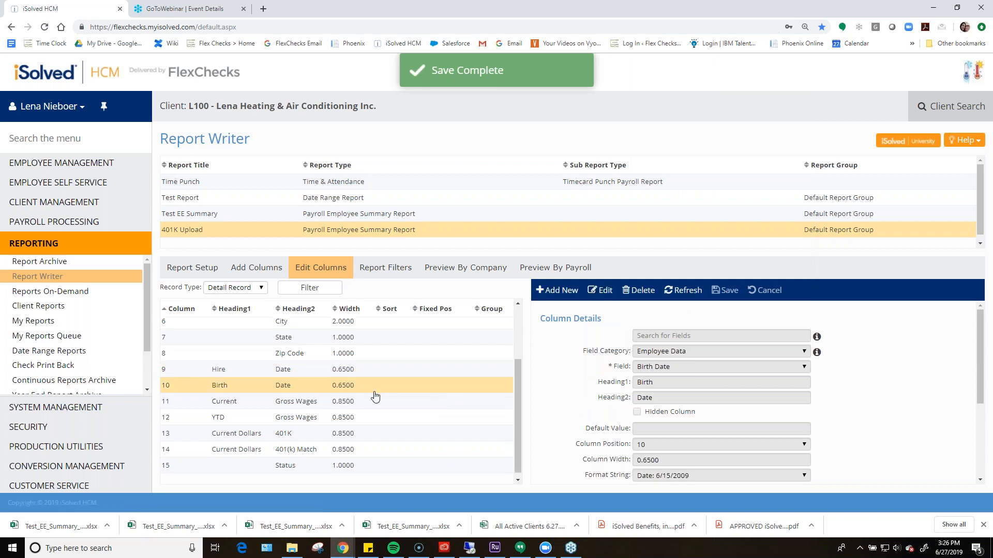
pyautogui.click(379, 402)
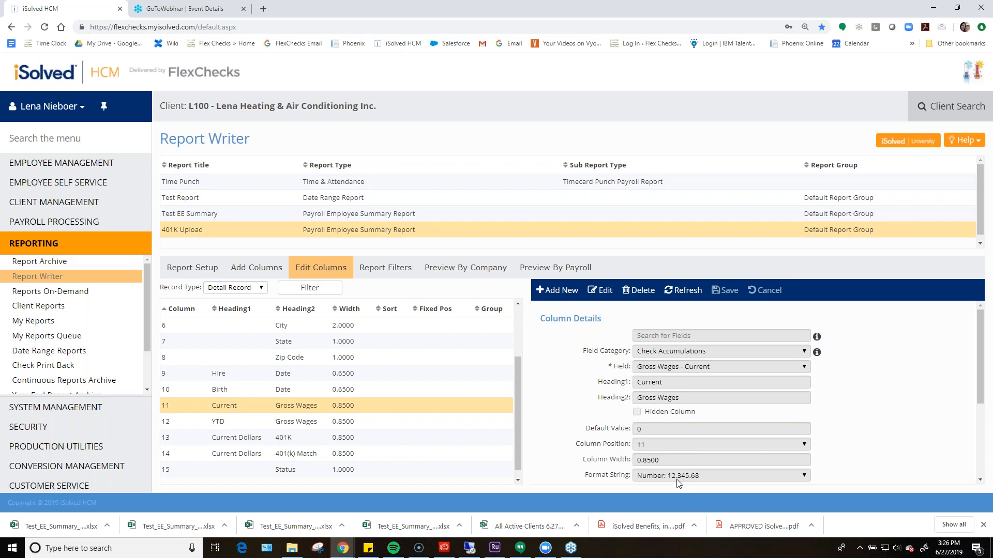
pyautogui.scroll(-2, 675, 460)
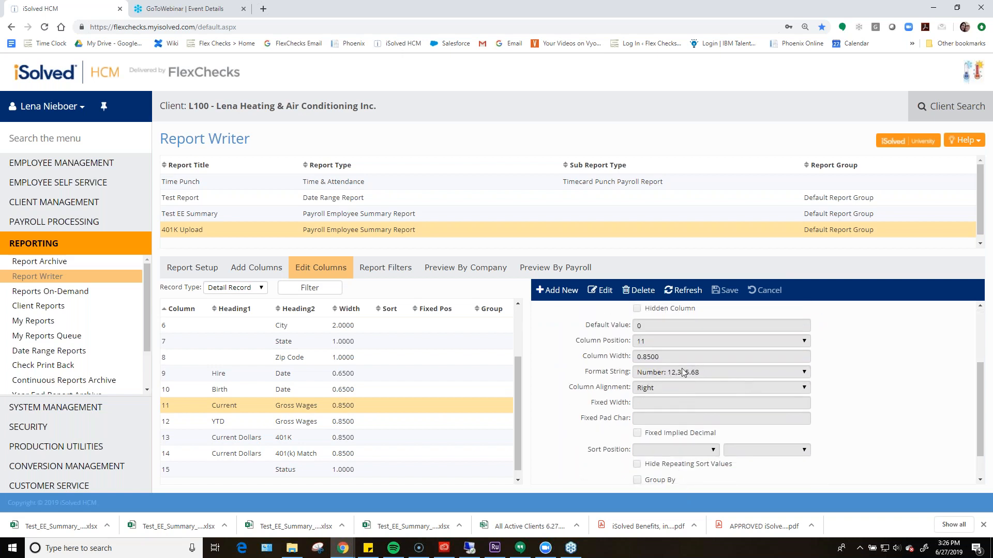
pyautogui.click(601, 291)
pyautogui.scroll(-5, 676, 345)
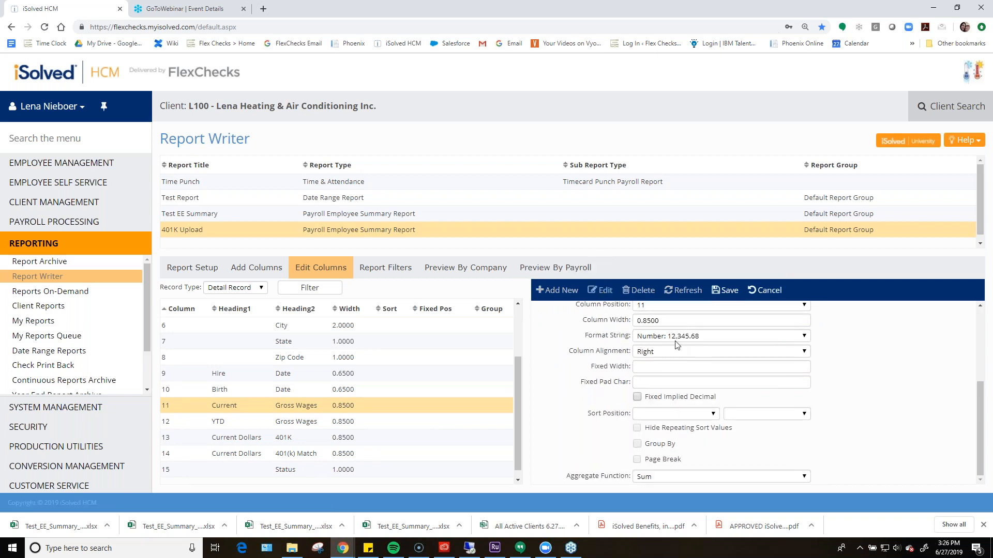
pyautogui.click(696, 337)
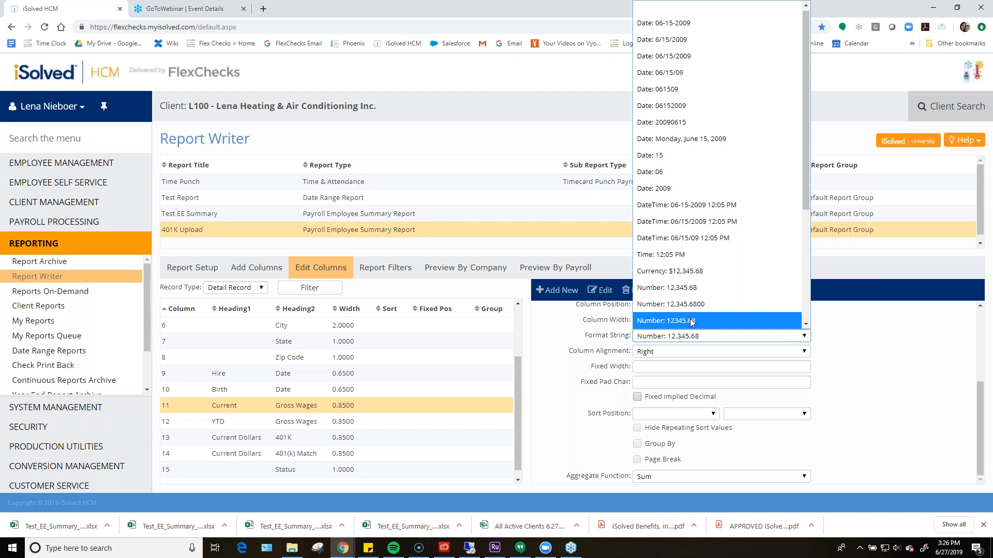
pyautogui.click(708, 321)
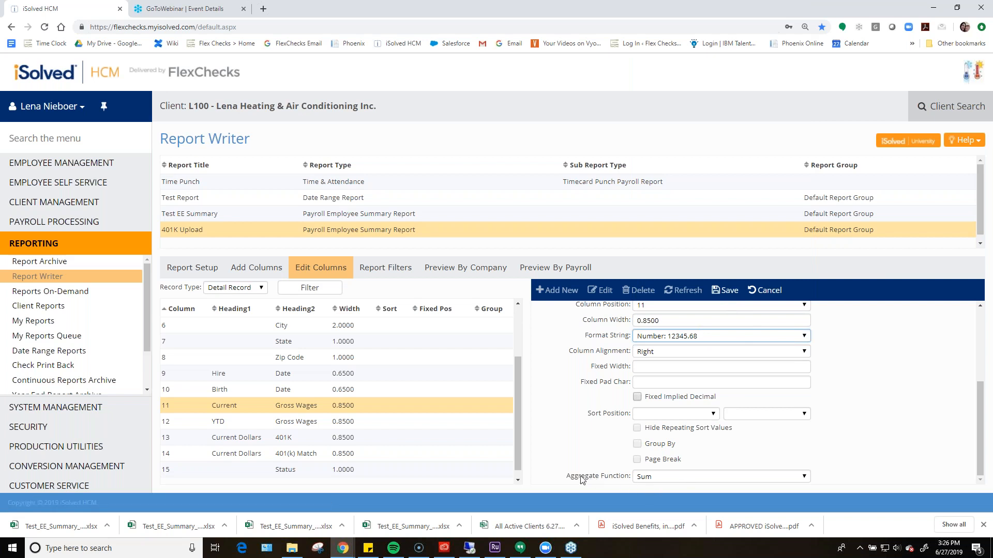
# - Review the aggregate function options for the current Gross Wages column and try leaving the function blank
pyautogui.moveTo(568, 480); pyautogui.dragTo(631, 485)
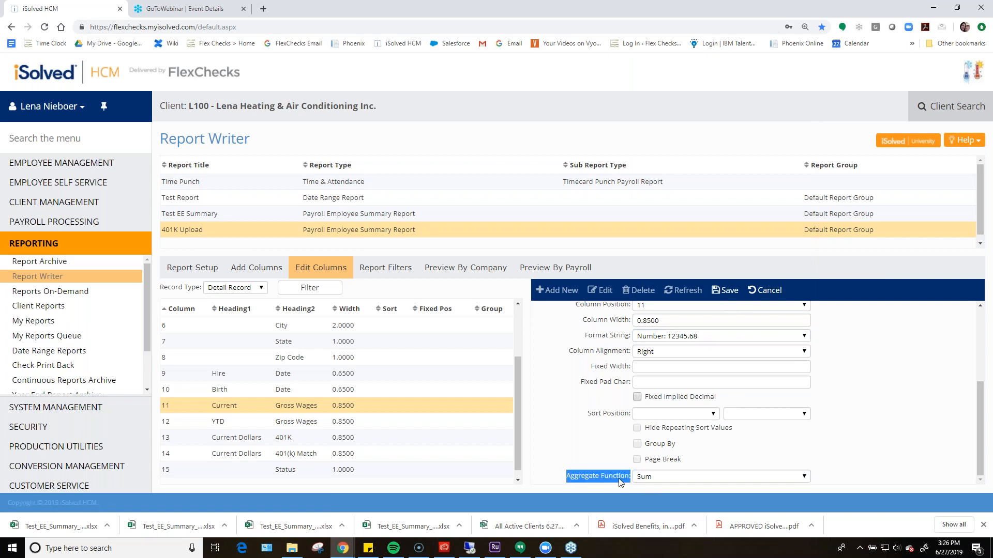
pyautogui.click(654, 480)
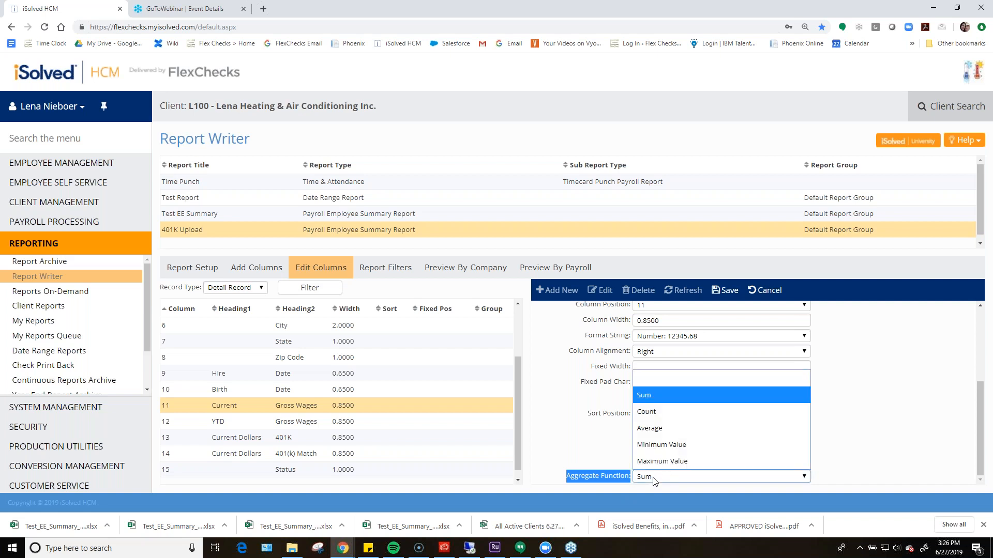
pyautogui.click(654, 481)
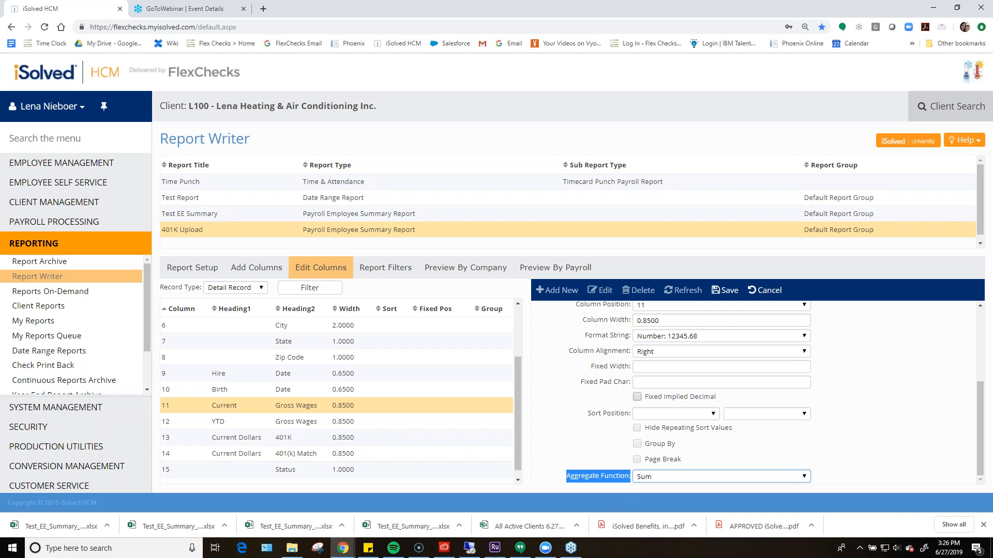
pyautogui.click(655, 481)
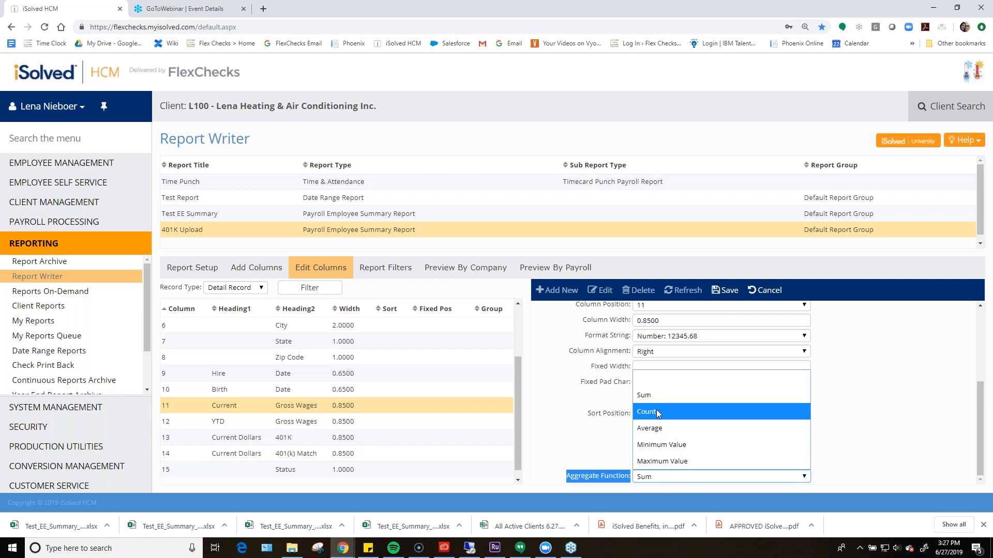
pyautogui.click(657, 385)
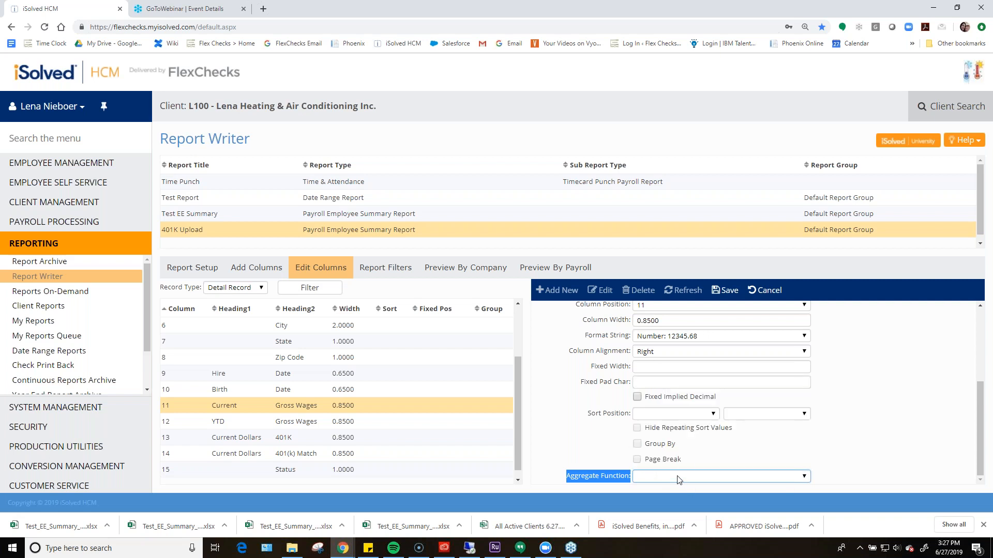
pyautogui.click(678, 479)
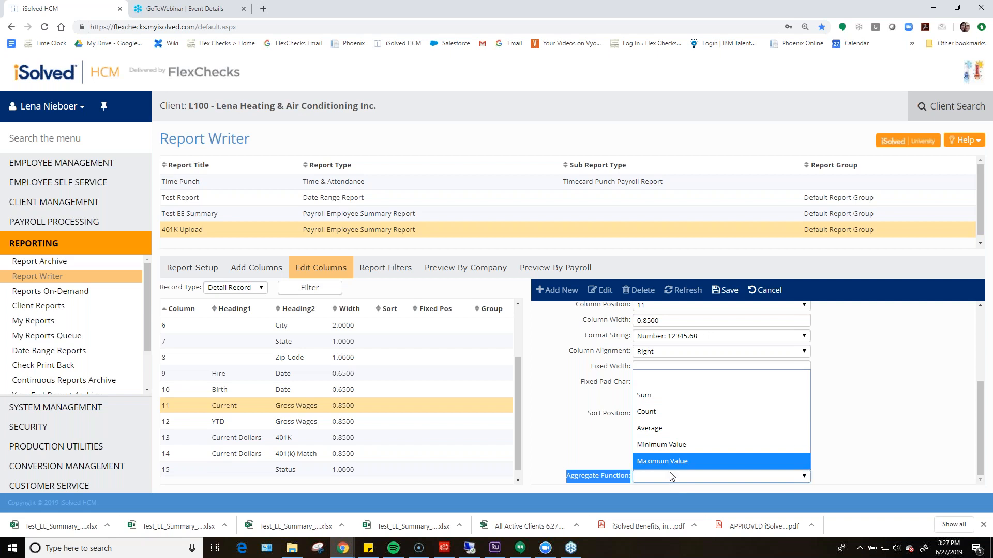
pyautogui.click(653, 373)
# - Set the current Gross Wages column's aggregate function to Sum and save the column
pyautogui.click(704, 476)
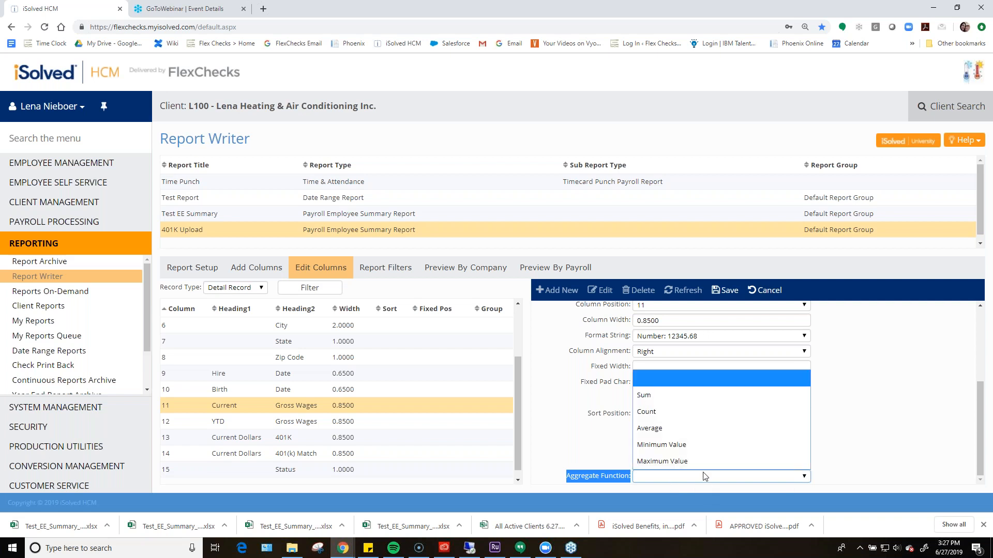
pyautogui.click(654, 396)
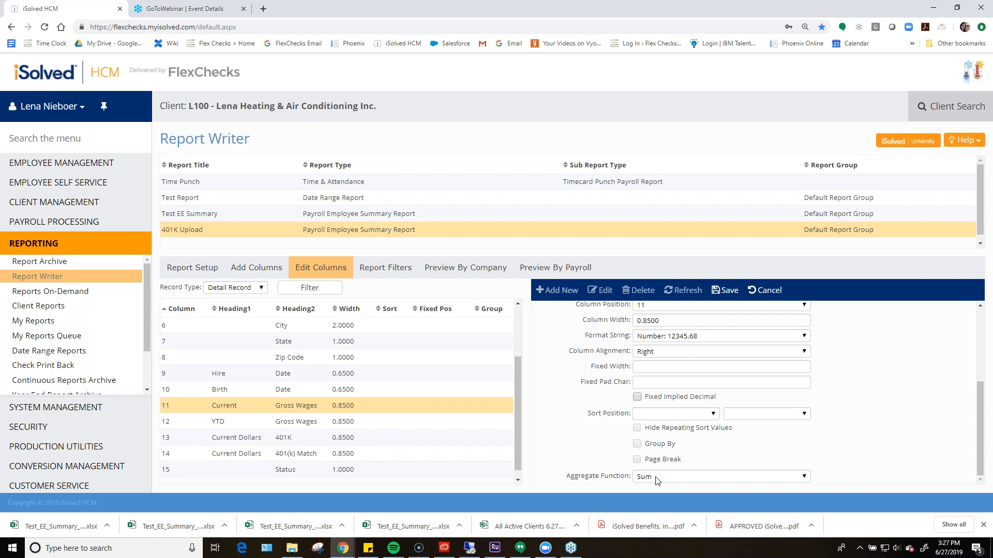
pyautogui.click(730, 290)
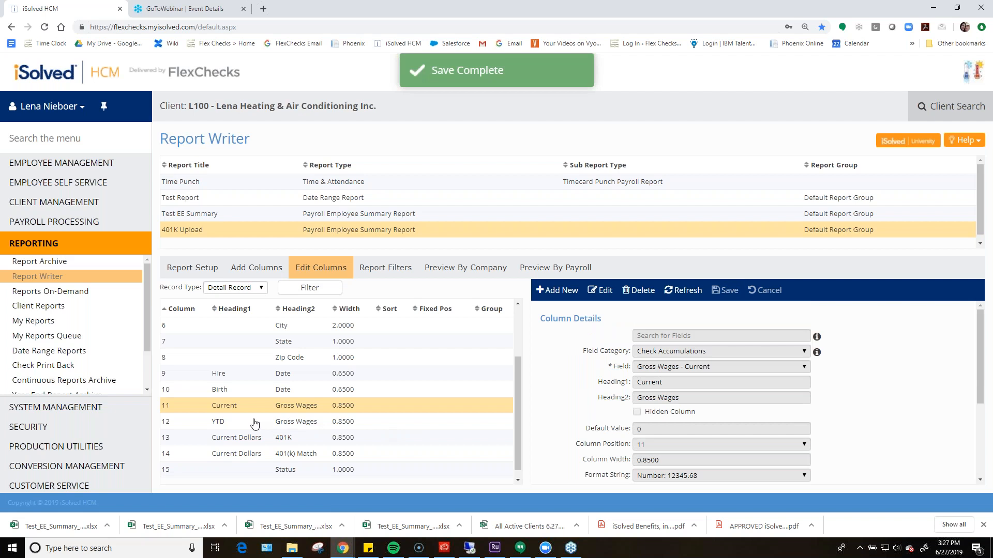
# - Set the YTD Gross Wages column's format string to Number: 12345.68 and save it
pyautogui.click(290, 441)
pyautogui.click(291, 426)
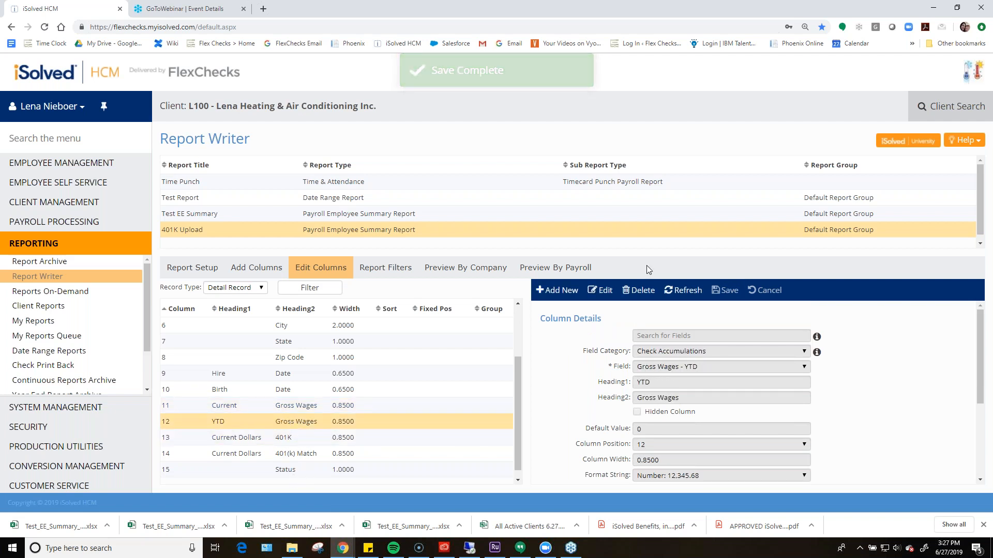
pyautogui.click(599, 290)
pyautogui.click(708, 478)
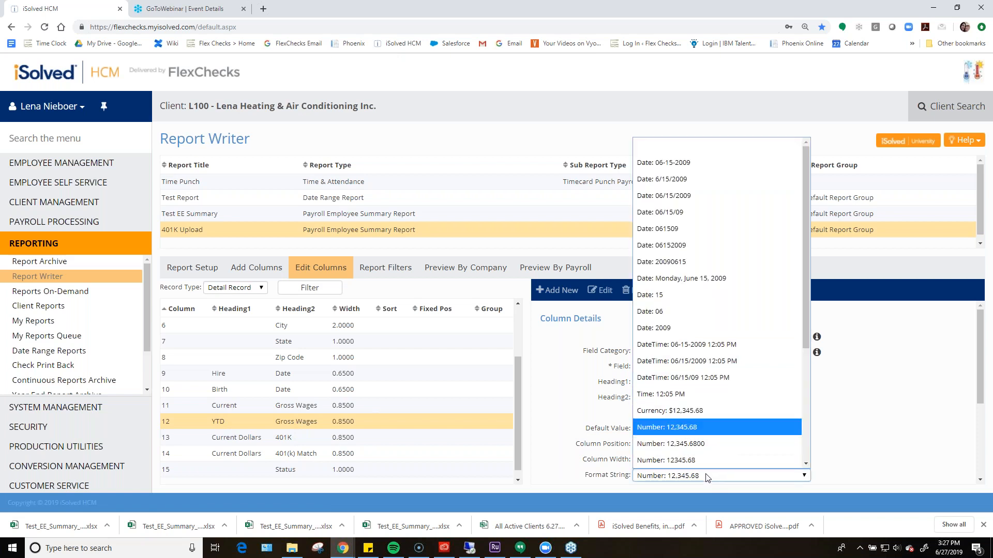
pyautogui.click(700, 460)
pyautogui.click(724, 292)
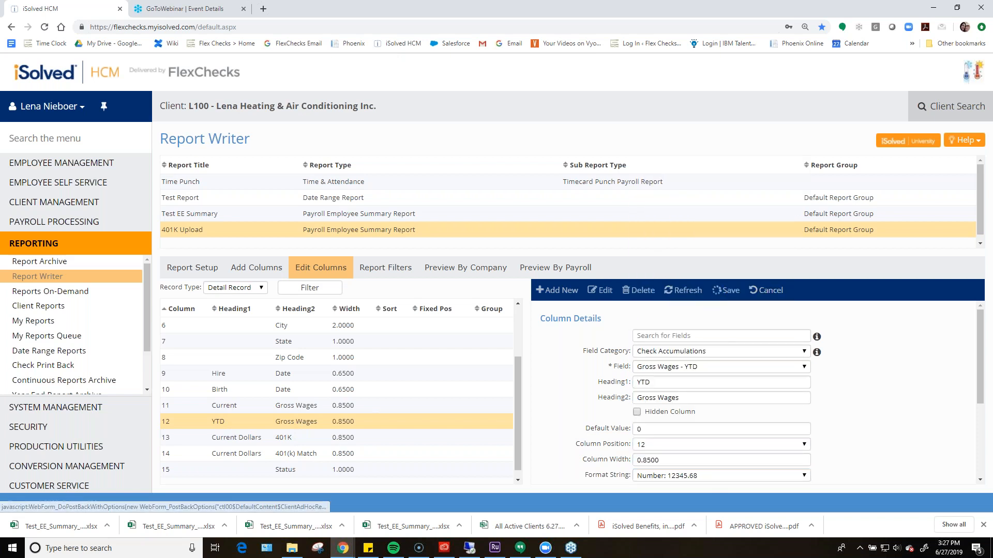
# - Change the 401K Current Dollars column's format string to Number: 12345.68 and save the column
pyautogui.click(290, 440)
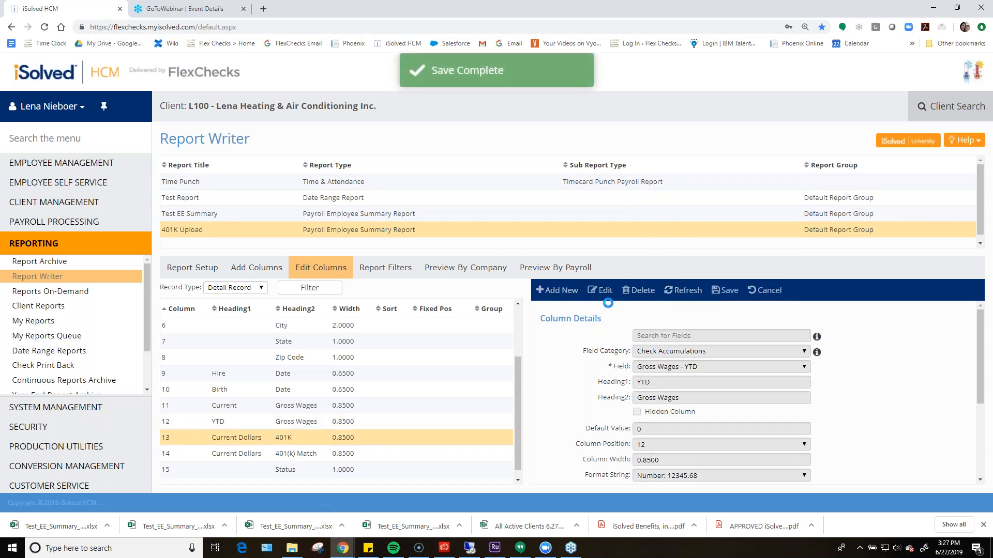
pyautogui.click(717, 477)
pyautogui.click(691, 460)
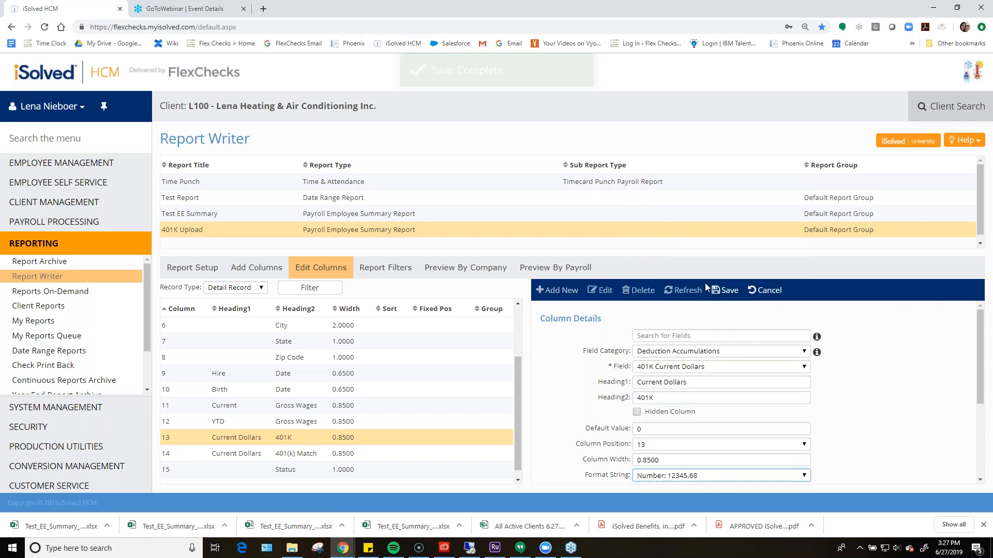
pyautogui.click(726, 290)
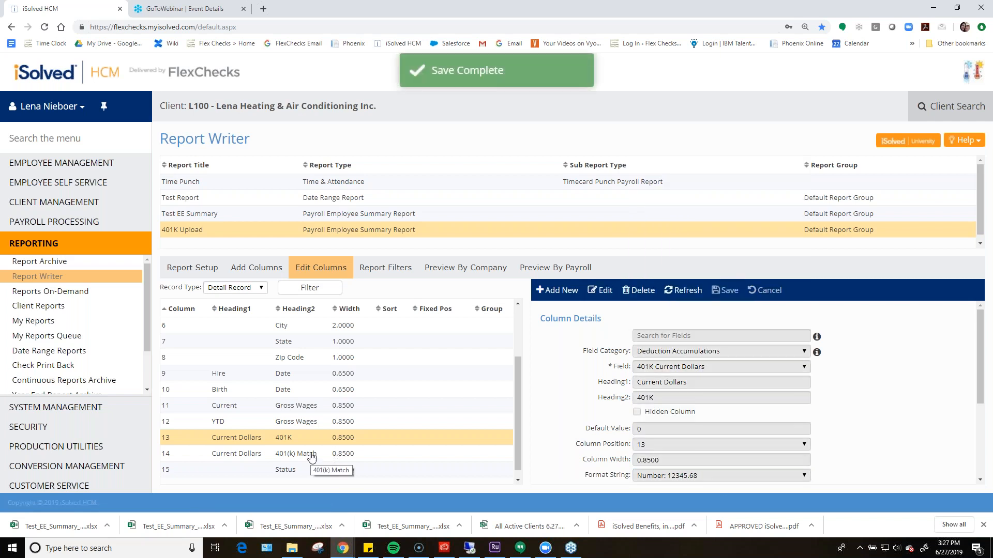
# - Edit the 401(k) Match Current Dollars column to use the format string Number: 12345.68, and save it
pyautogui.click(336, 456)
pyautogui.click(600, 292)
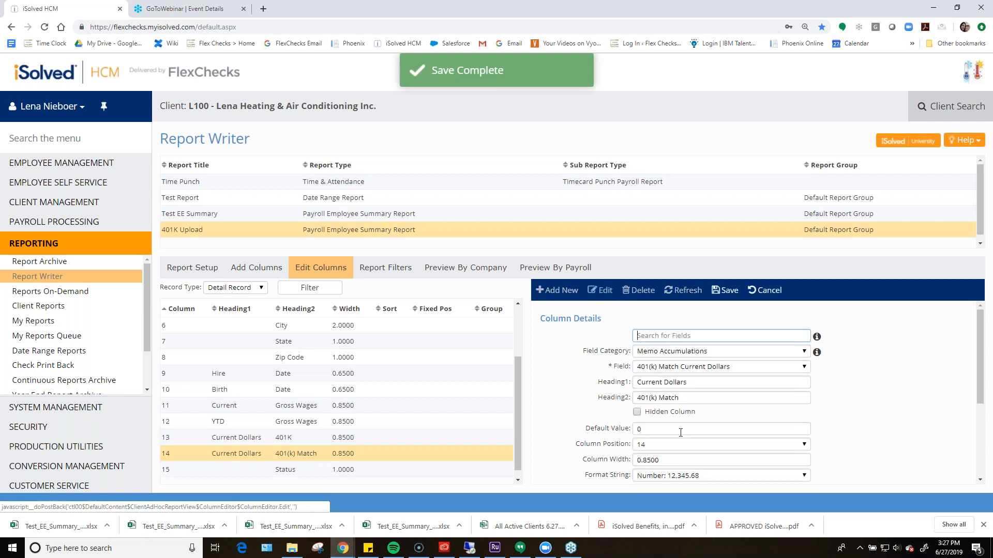
pyautogui.click(690, 477)
pyautogui.click(685, 461)
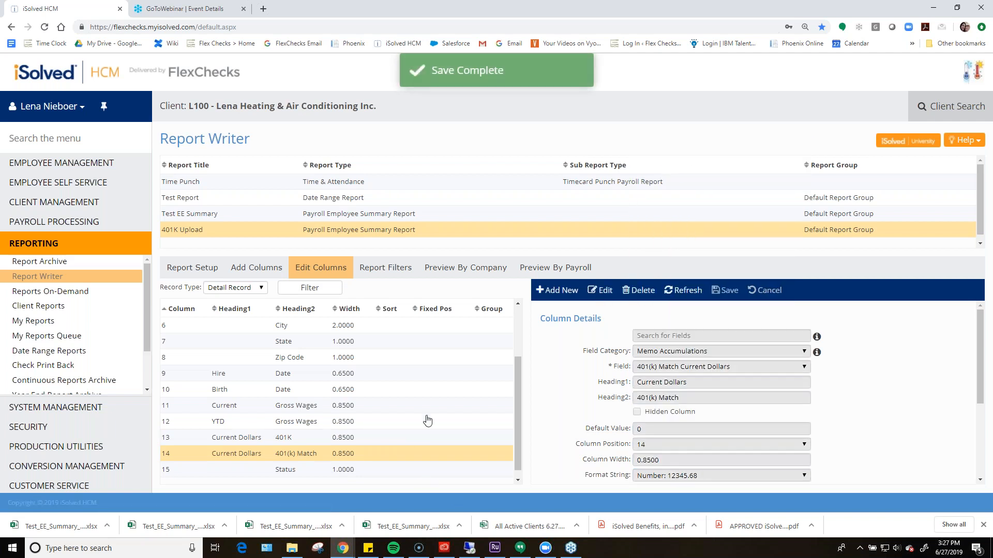
# - Review the report's column list and open the Hire Date column's details
pyautogui.scroll(-1, 427, 421)
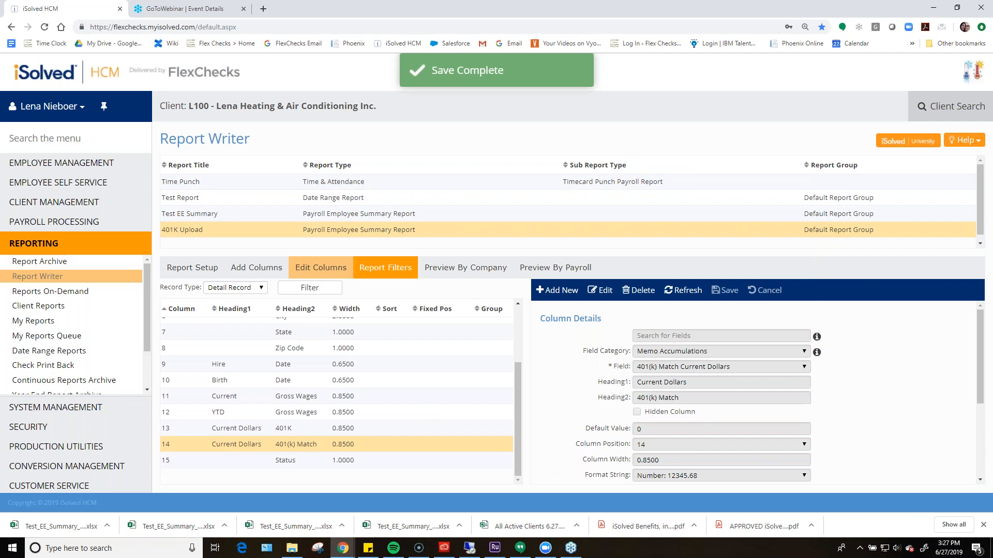
pyautogui.moveTo(519, 418); pyautogui.dragTo(519, 345)
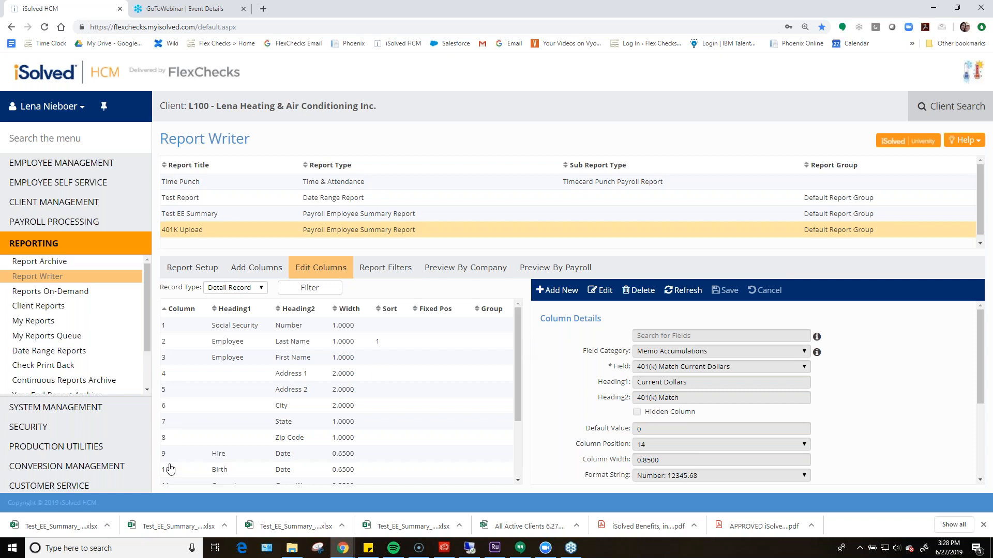
pyautogui.click(202, 455)
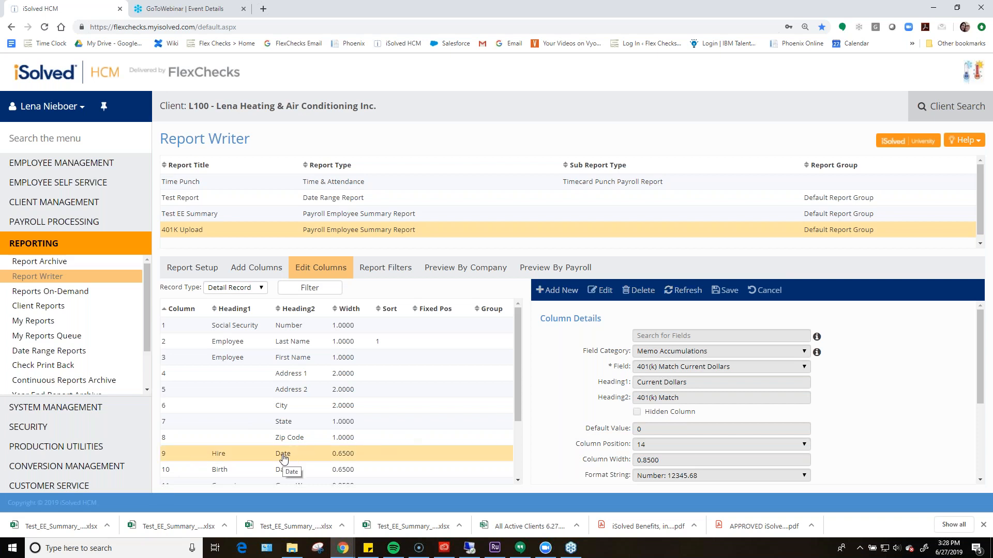
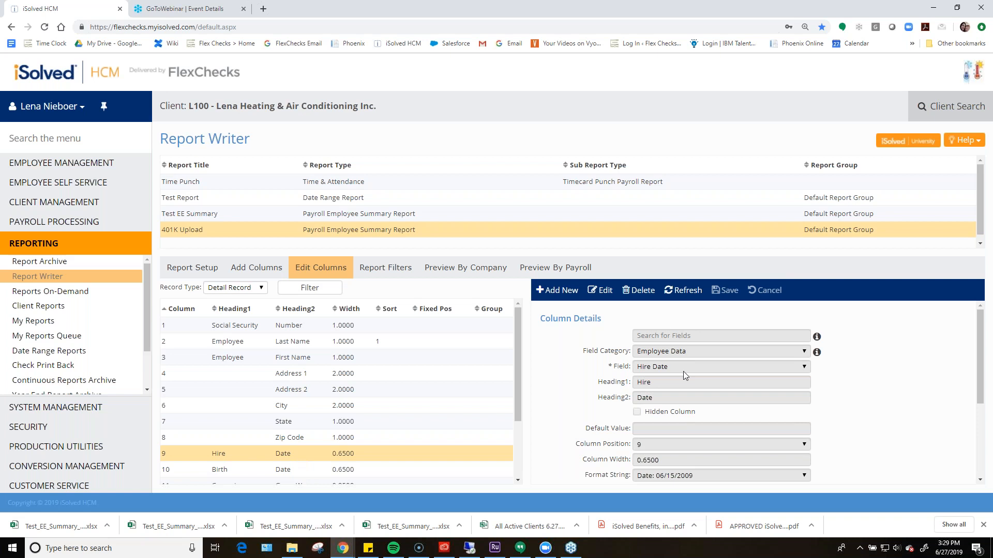
# - Start a new column in the 401K Upload report using the field category Calculated Column (Text)
pyautogui.click(563, 292)
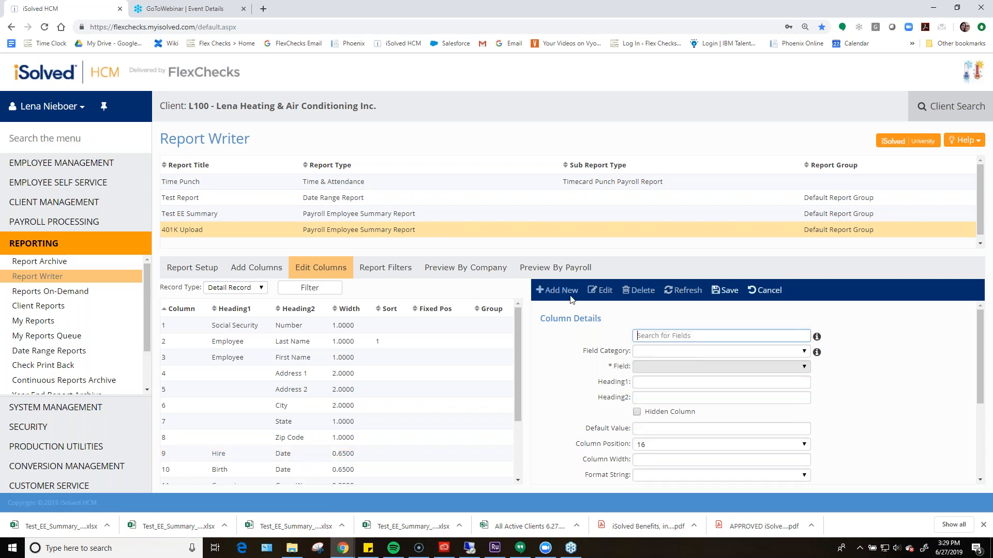
pyautogui.click(680, 352)
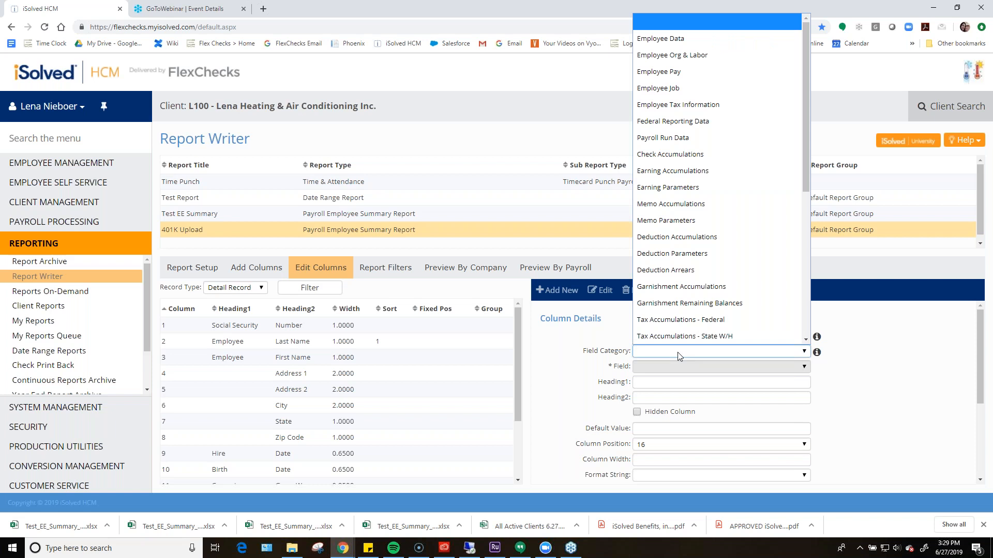
pyautogui.scroll(-1, 676, 334)
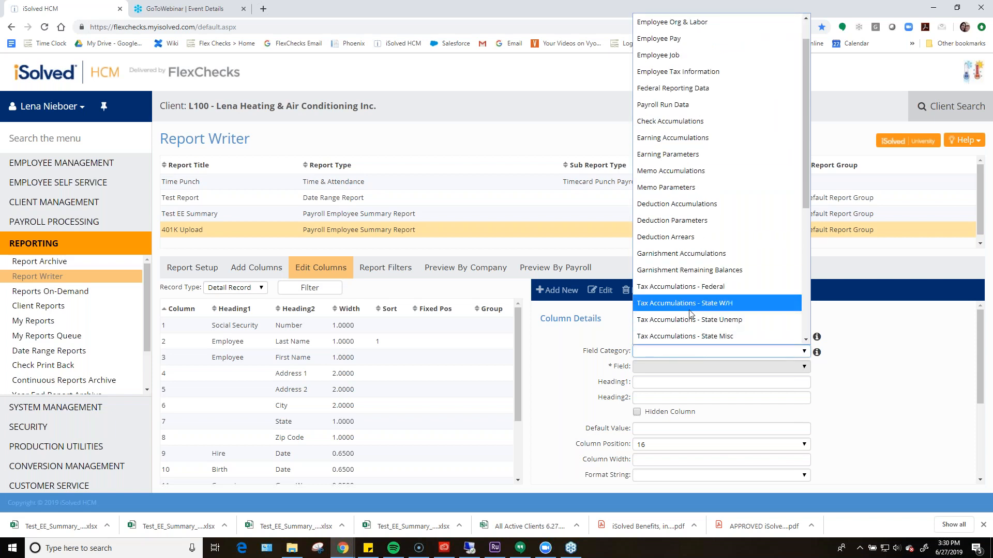
pyautogui.scroll(-4, 682, 331)
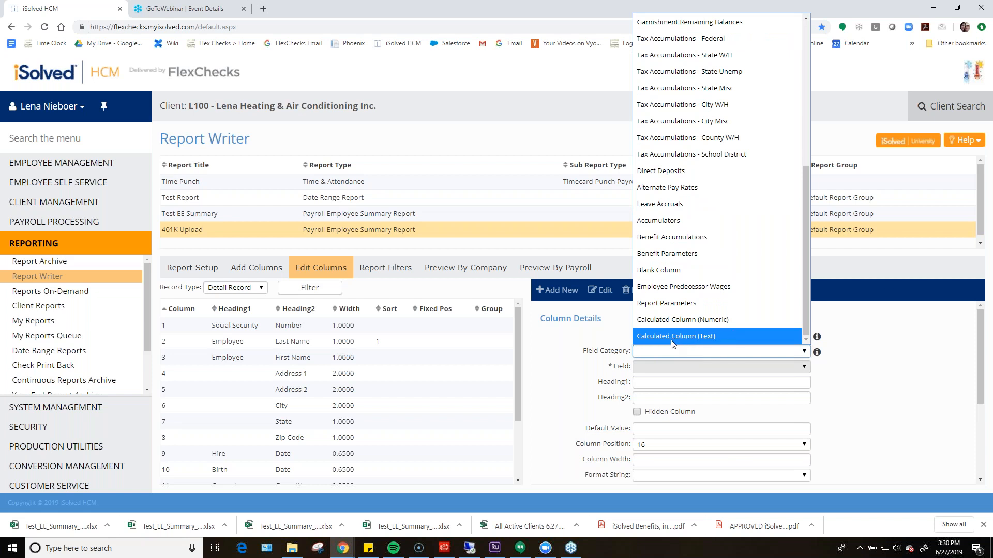
pyautogui.click(712, 336)
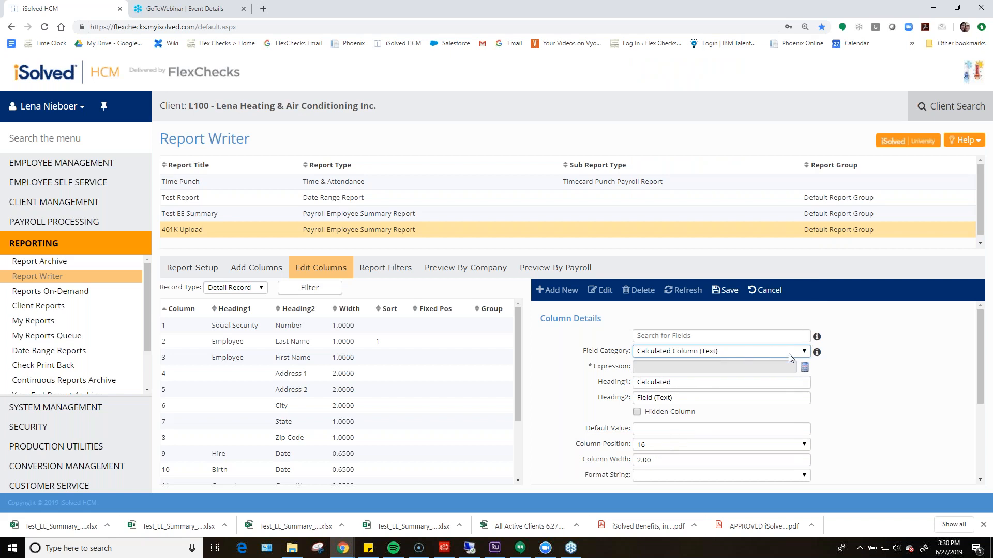
pyautogui.click(634, 380)
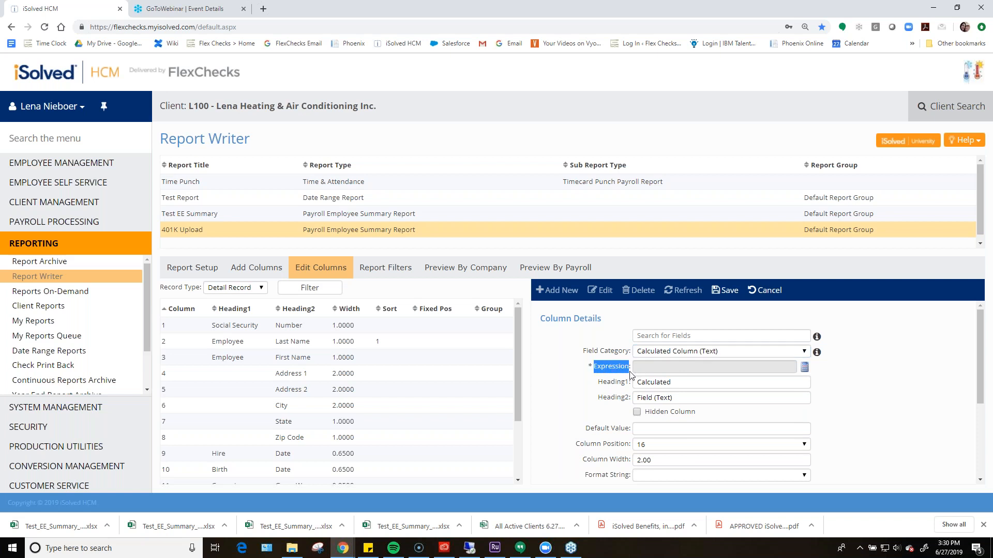
# - Build the calculated column's expression as DateAdd("d",180,{Hire Date}) using the Hire Date column, and save the new column
pyautogui.click(804, 367)
pyautogui.click(493, 231)
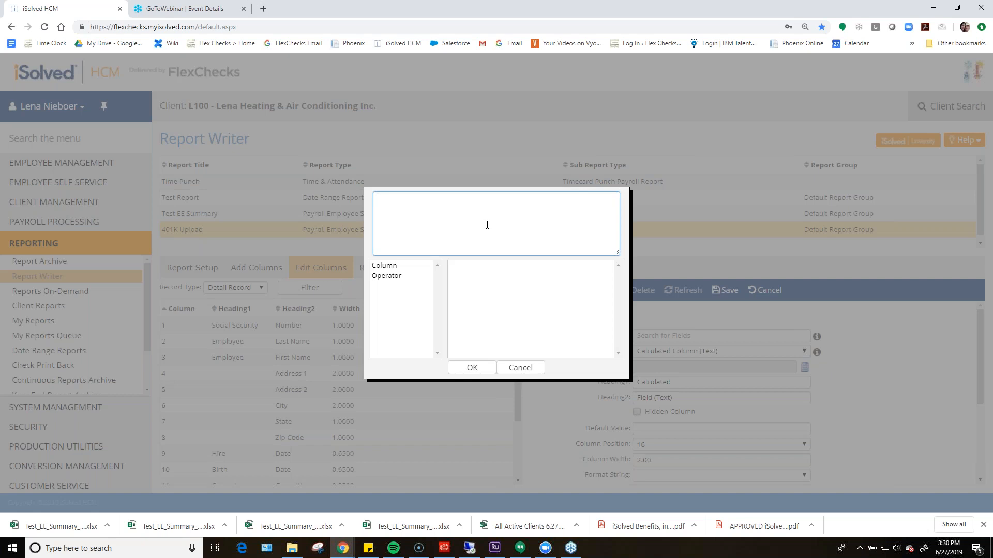
pyautogui.write('DateAdd("')
pyautogui.write('d",180,')
pyautogui.click(391, 265)
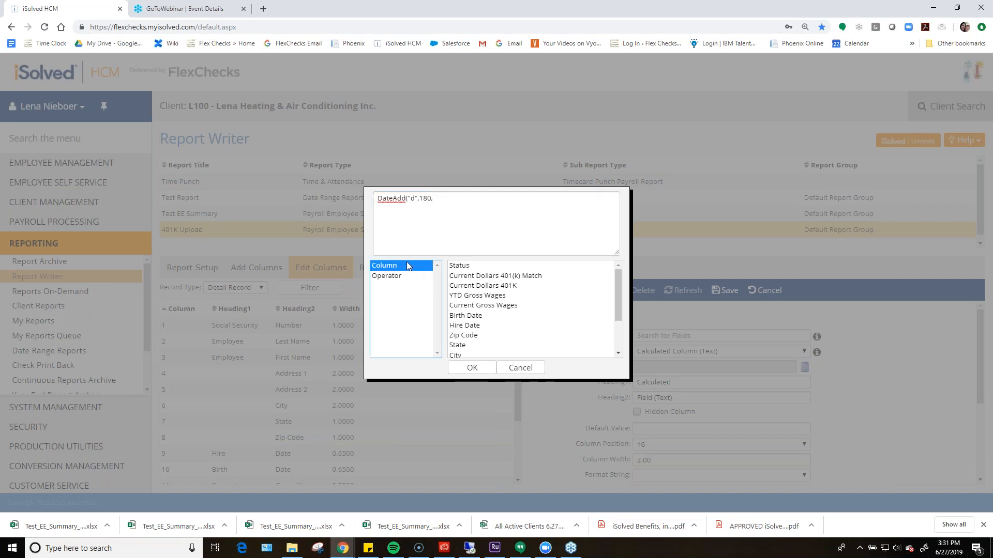
pyautogui.scroll(-2, 516, 323)
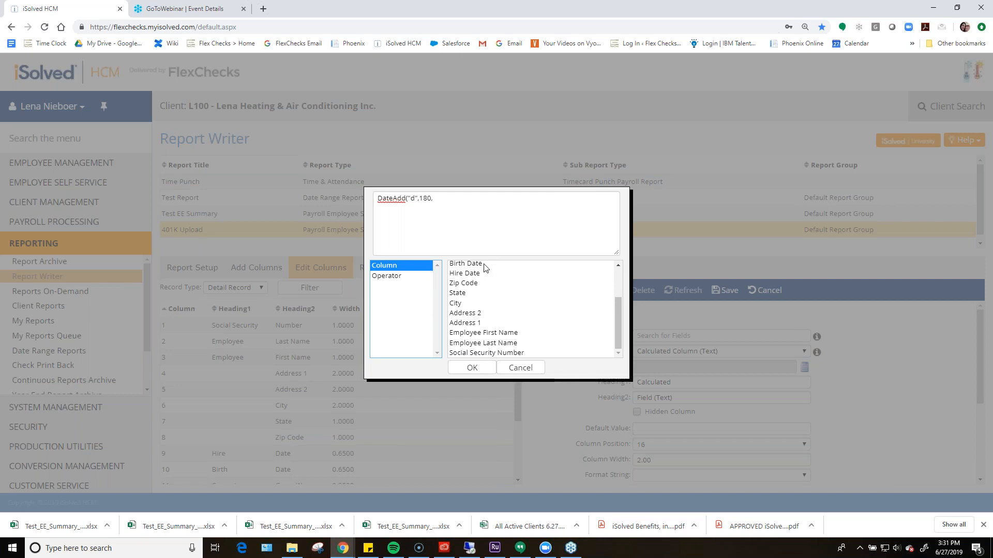
pyautogui.scroll(2, 491, 311)
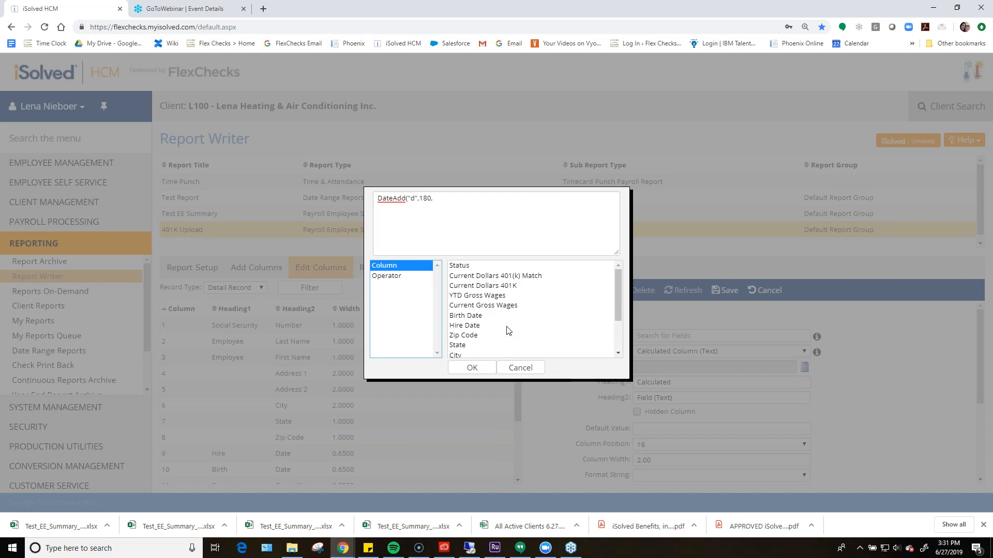
pyautogui.doubleClick(466, 326)
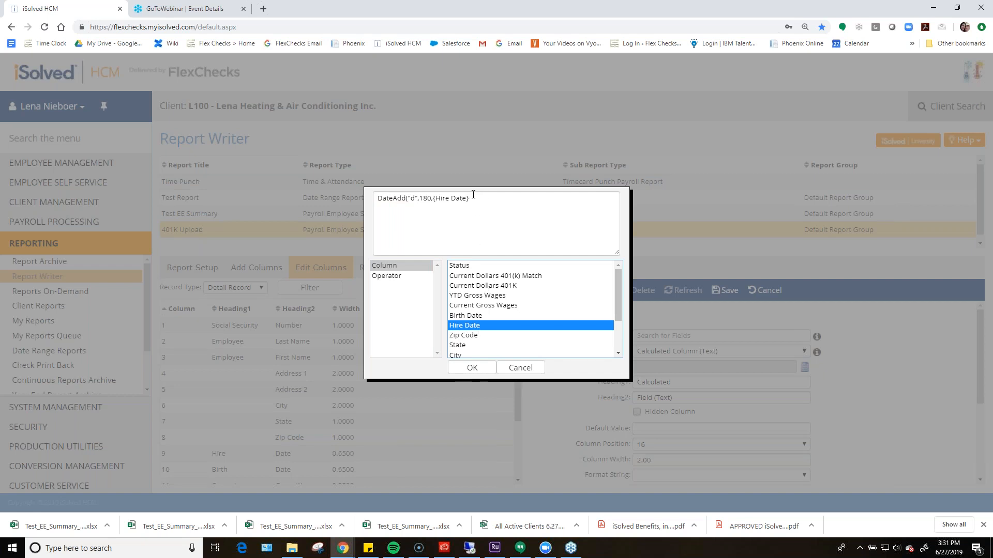
pyautogui.click(469, 200)
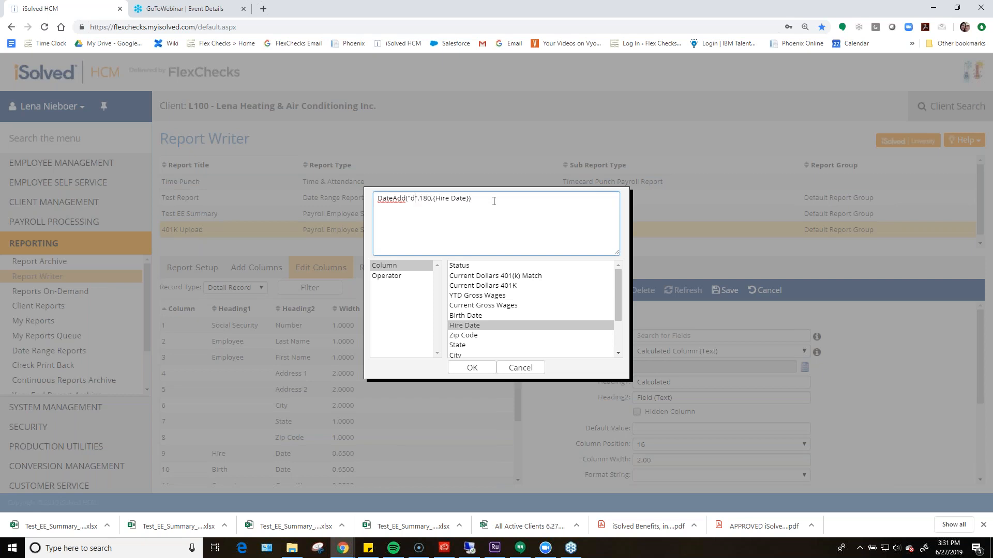
pyautogui.click(472, 367)
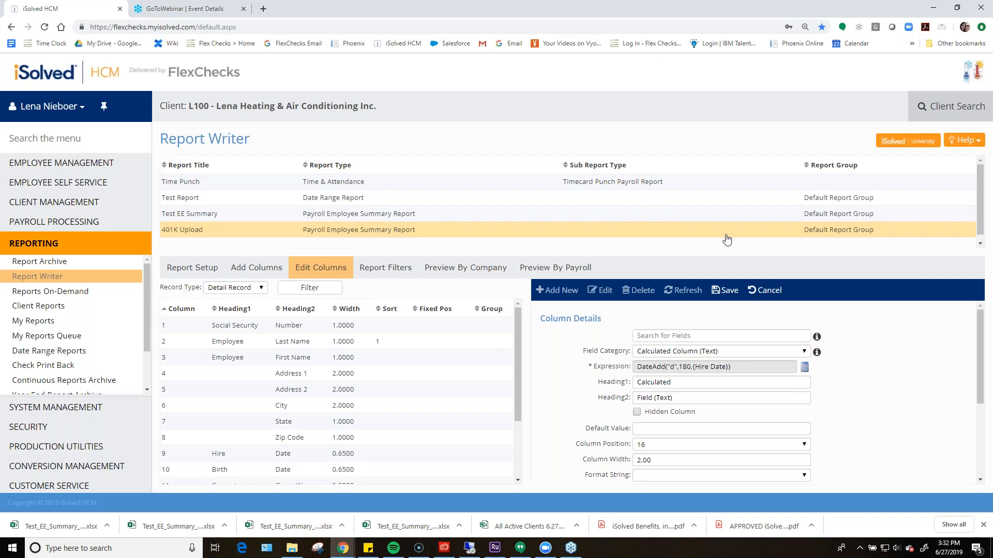
pyautogui.click(729, 294)
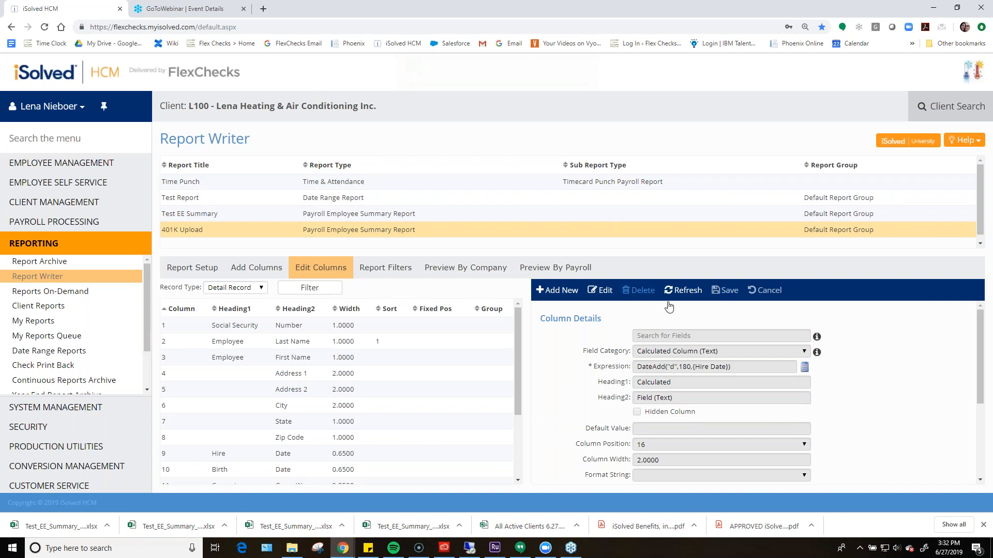
# - Change the calculated column's headings to Eligibility and Date, and save the column
pyautogui.click(600, 290)
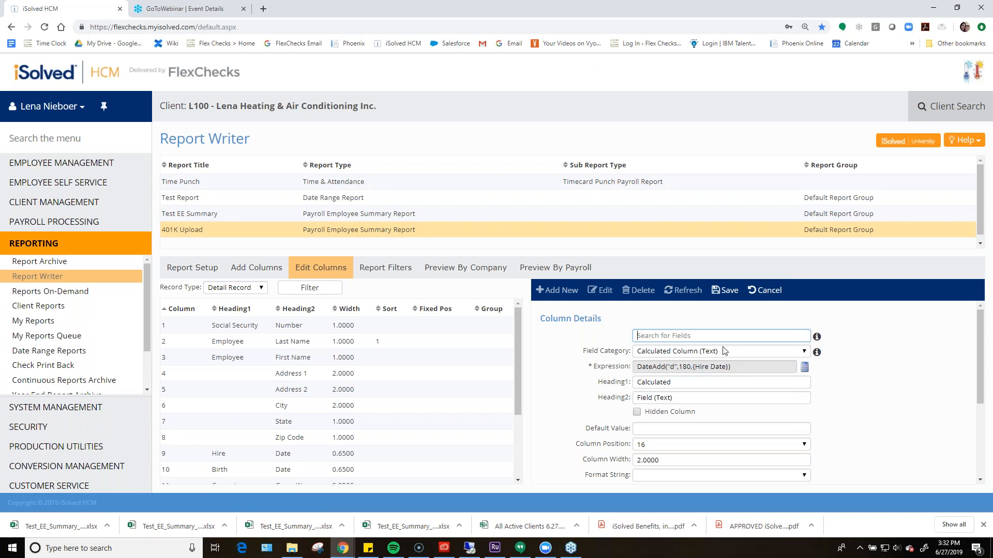
pyautogui.moveTo(691, 381); pyautogui.dragTo(605, 391)
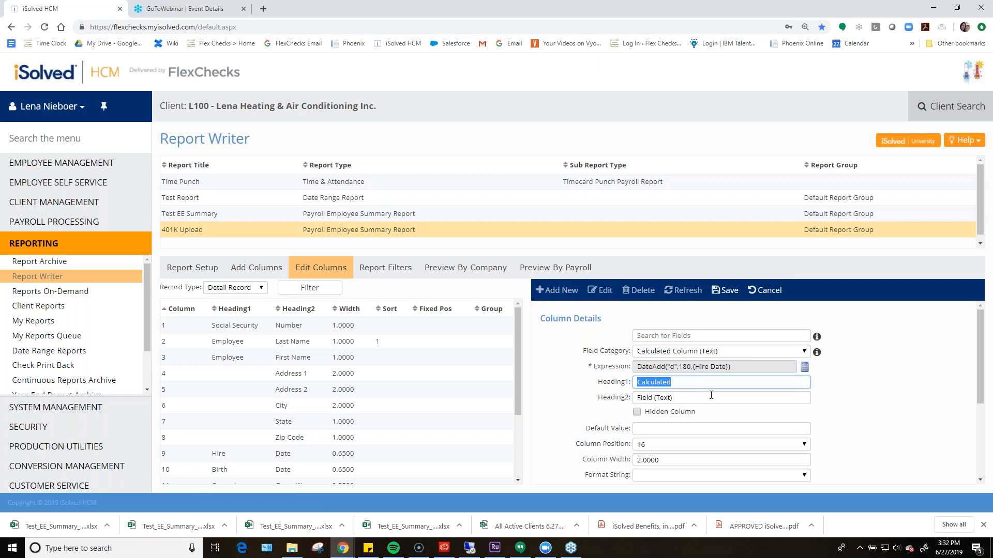
pyautogui.write('Eligibility')
pyautogui.press('Tab')
pyautogui.write('Date')
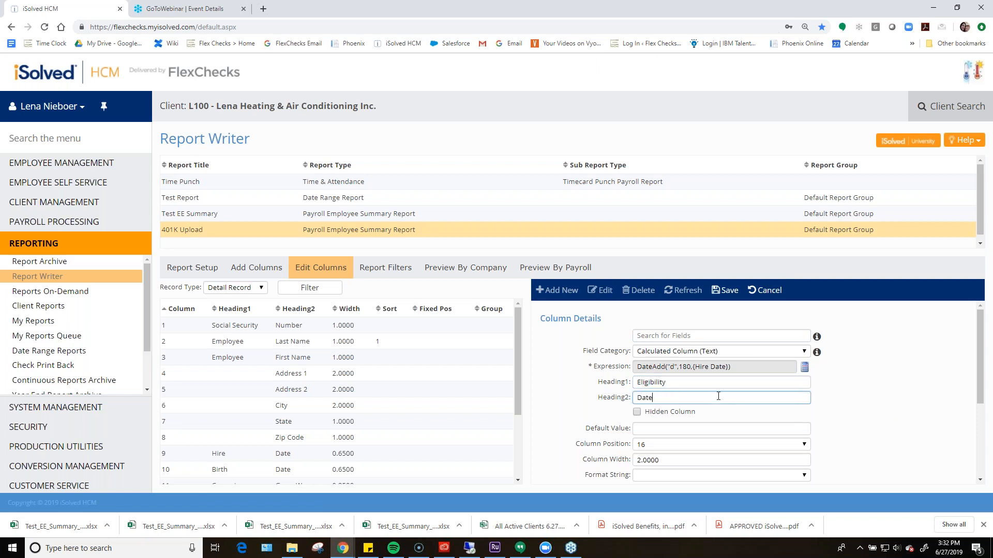
pyautogui.click(725, 290)
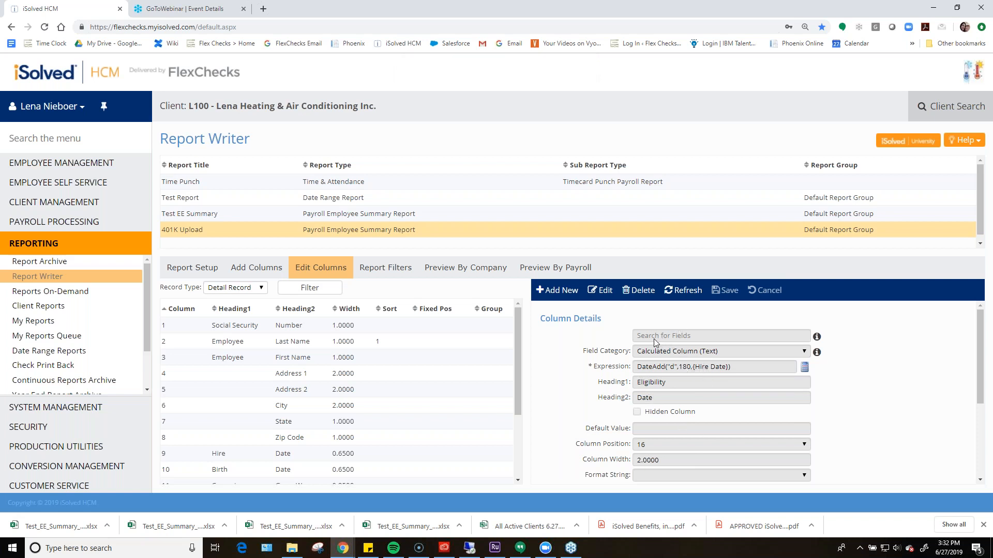
# - Add a report filter on the Status column with the operator In and the value A - Active
pyautogui.click(383, 274)
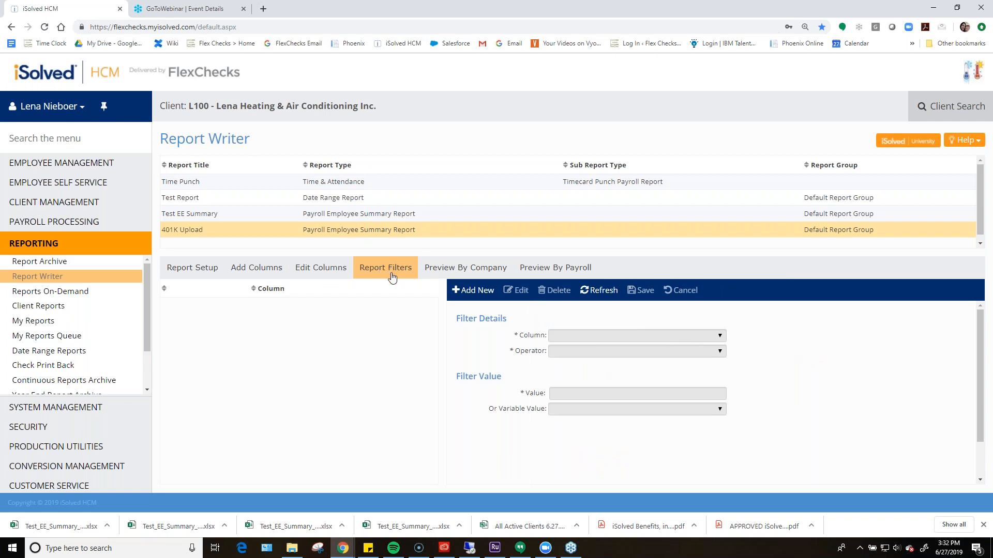
pyautogui.click(478, 292)
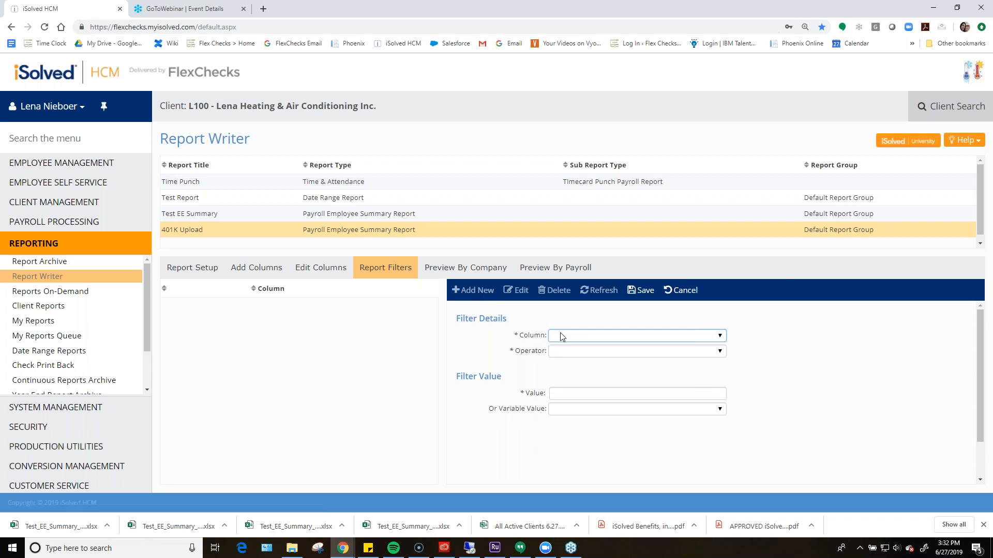
pyautogui.click(608, 340)
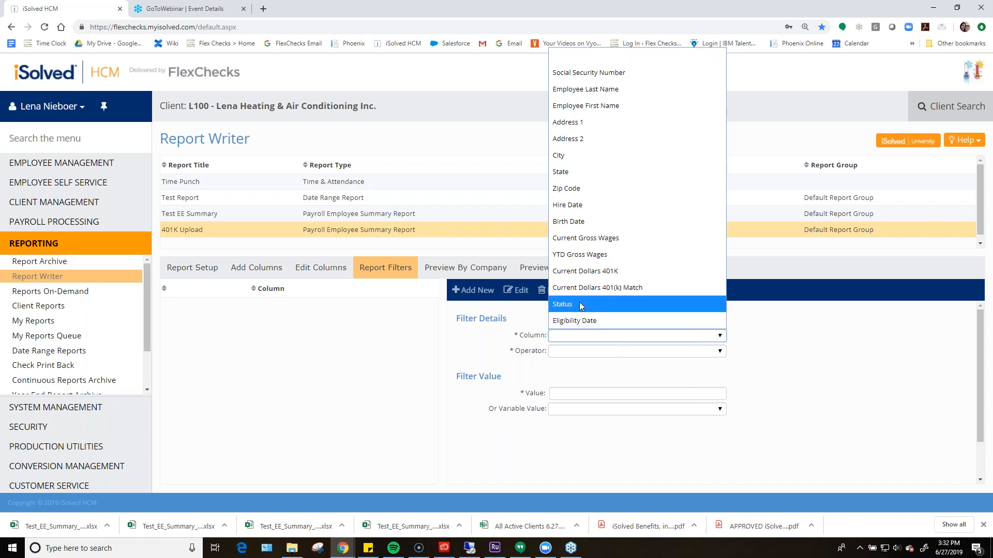
pyautogui.click(568, 304)
pyautogui.click(596, 353)
pyautogui.click(581, 382)
pyautogui.click(473, 393)
pyautogui.click(600, 429)
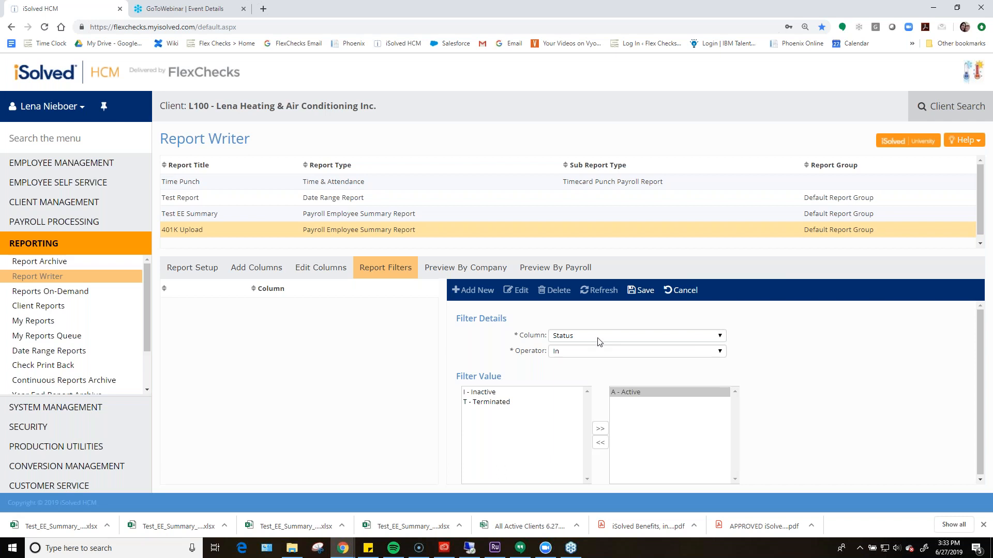
# - Reselect the operator In, take A - Active out of the filter values and add it back, and save the Status filter
pyautogui.click(594, 352)
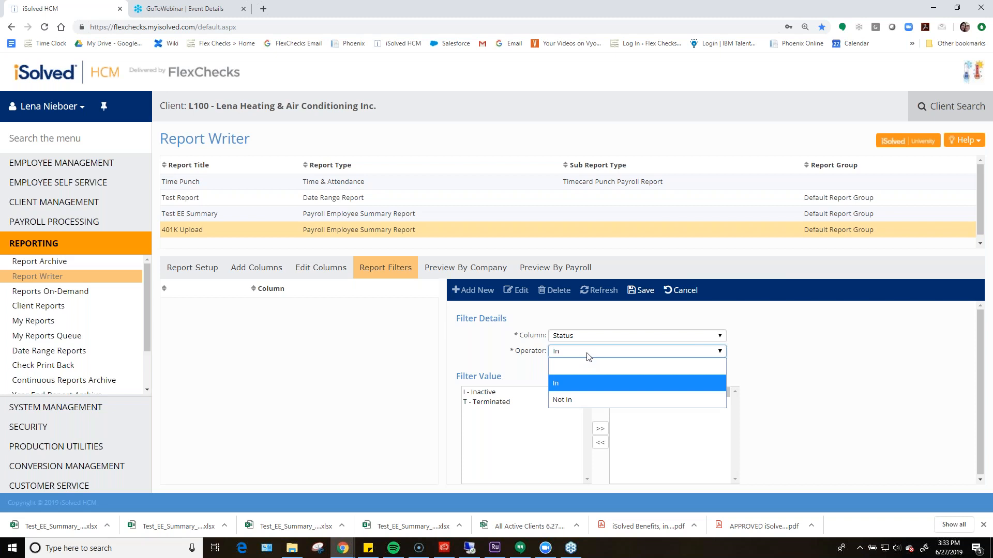
pyautogui.click(558, 383)
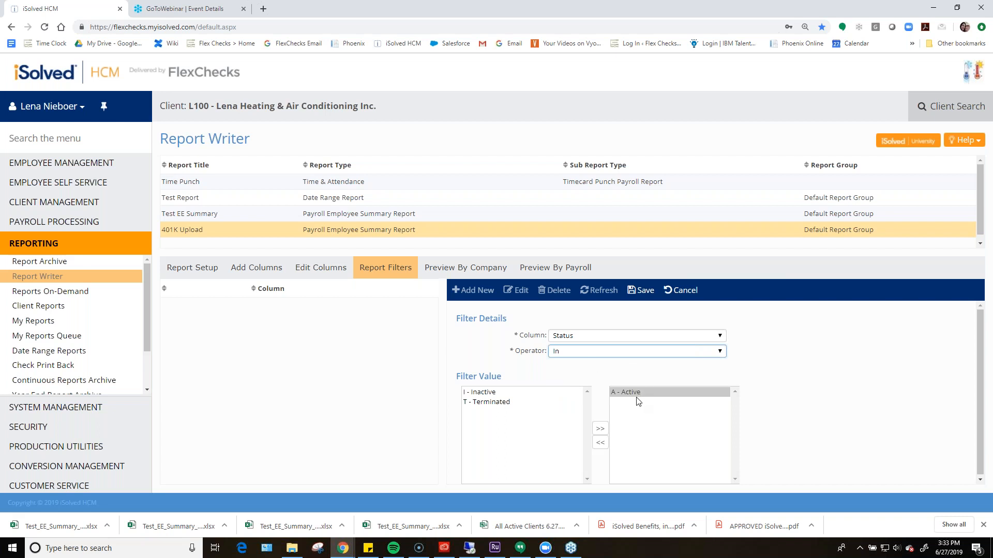
pyautogui.click(600, 443)
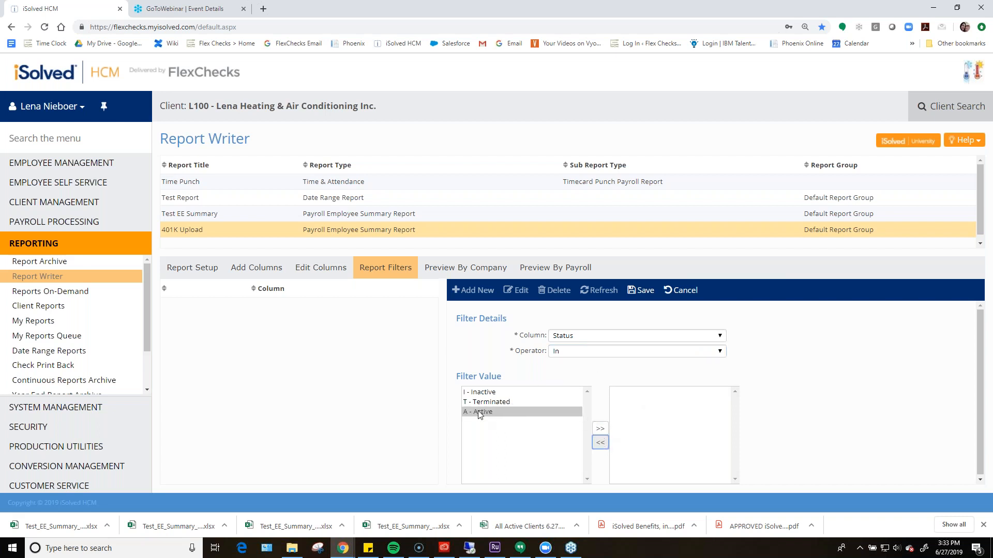
pyautogui.click(485, 408)
pyautogui.click(600, 428)
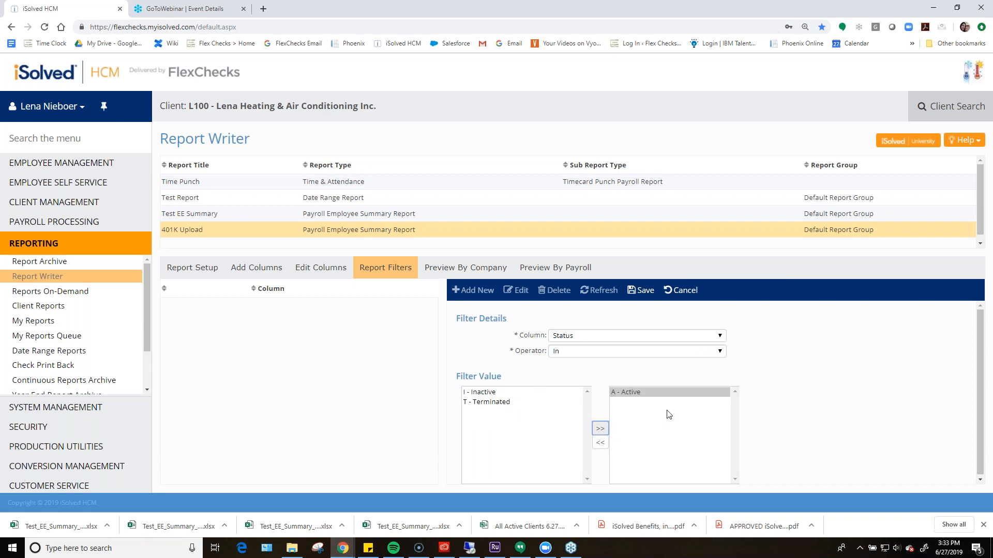
pyautogui.click(639, 291)
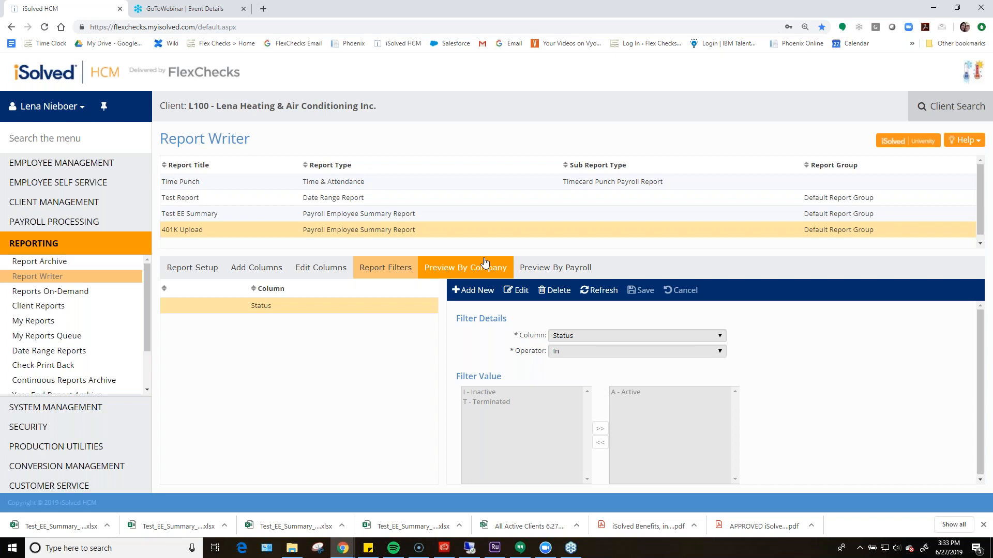
# - Open the 401K Upload preview by company and choose Lena Heating & Air Conditioning Inc. as the company
pyautogui.click(489, 268)
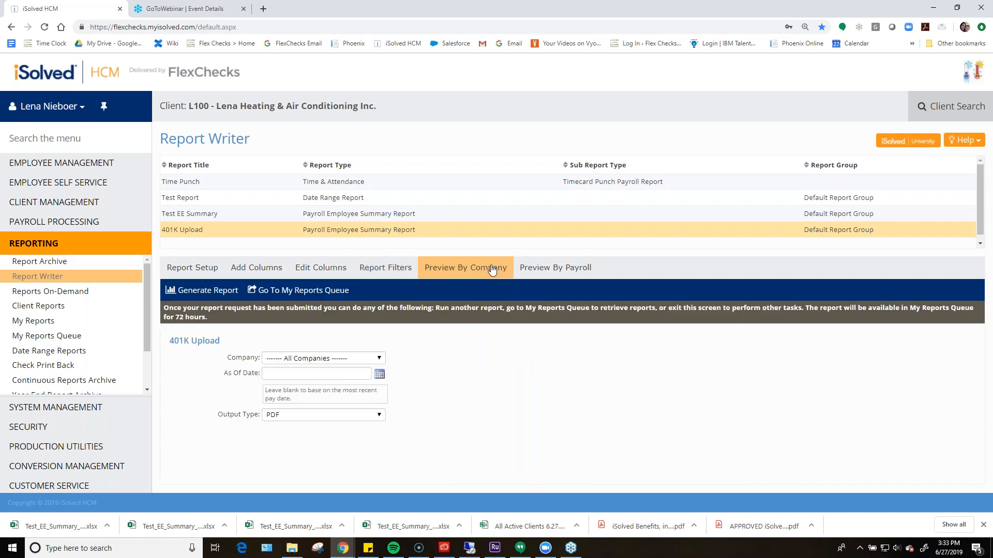
pyautogui.click(333, 359)
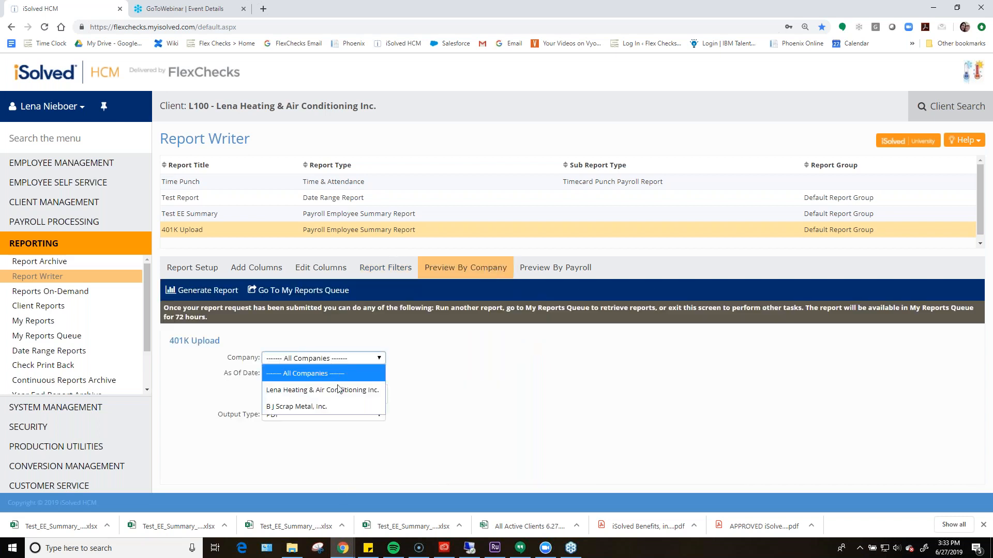
pyautogui.click(311, 391)
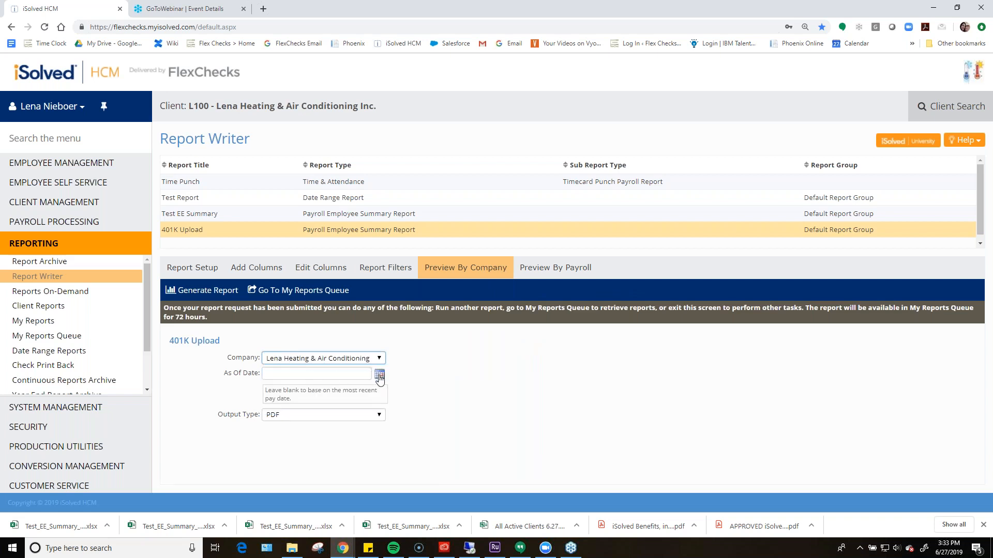
# - Generate the 401K Upload preview by payroll with Excel output and look through the reports queue
pyautogui.click(560, 272)
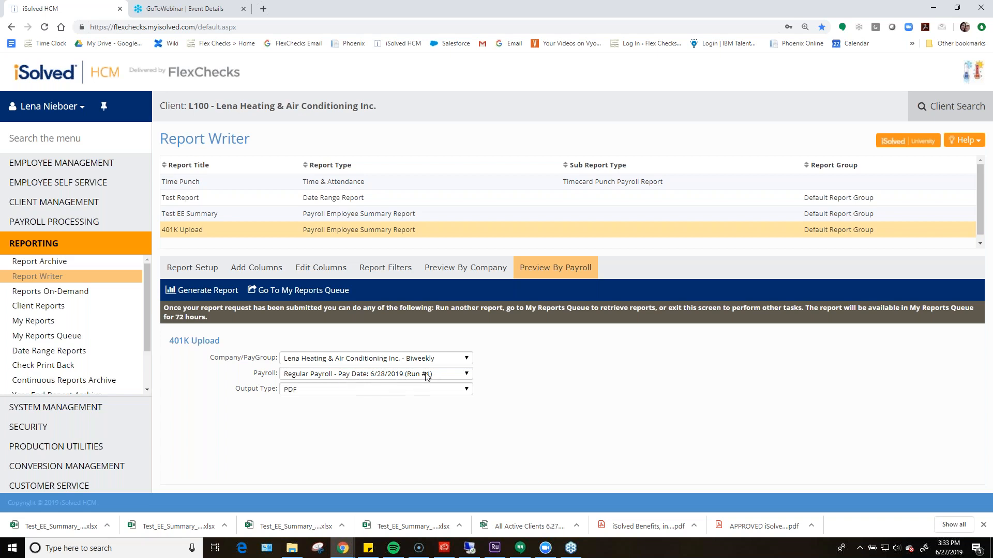
pyautogui.click(303, 395)
pyautogui.click(305, 421)
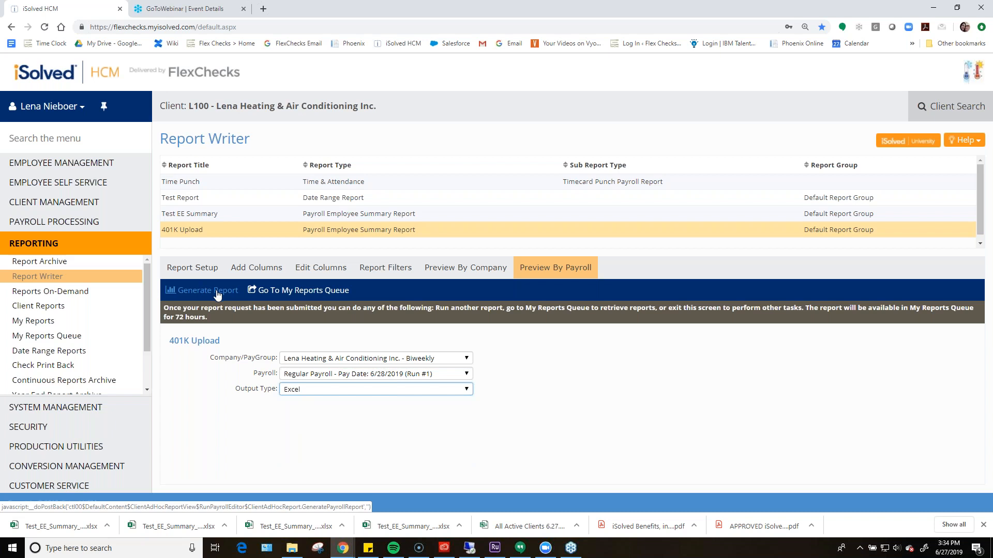
pyautogui.click(201, 290)
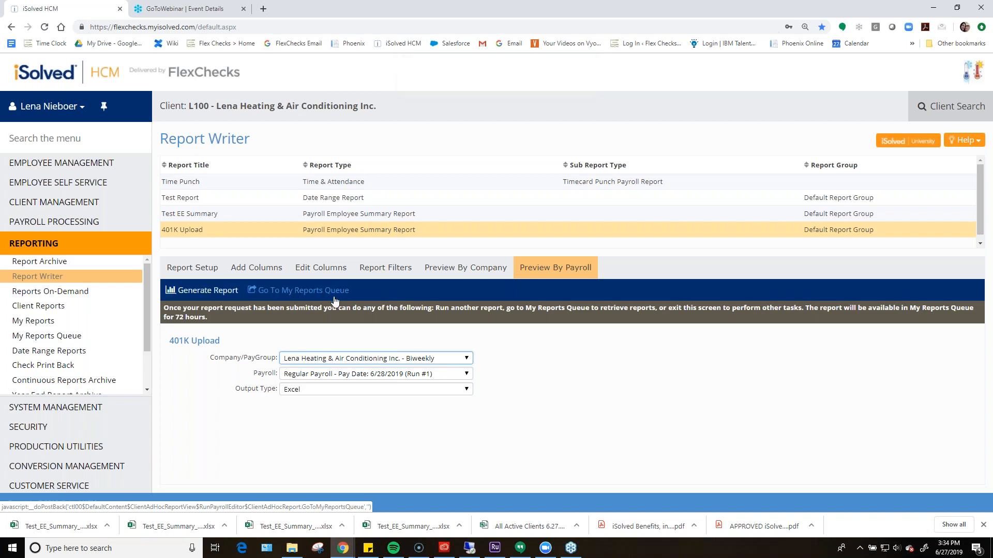
pyautogui.click(311, 292)
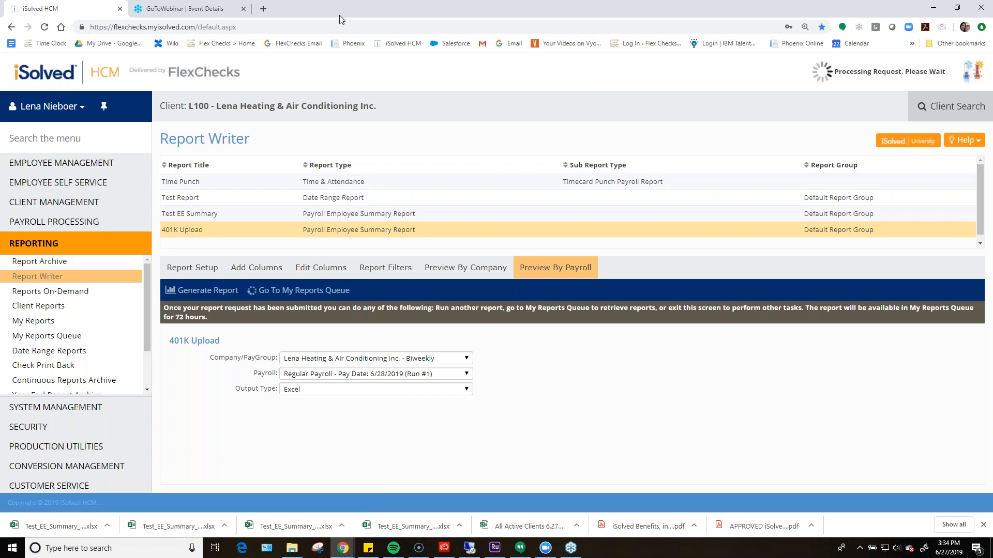
pyautogui.scroll(-3, 612, 228)
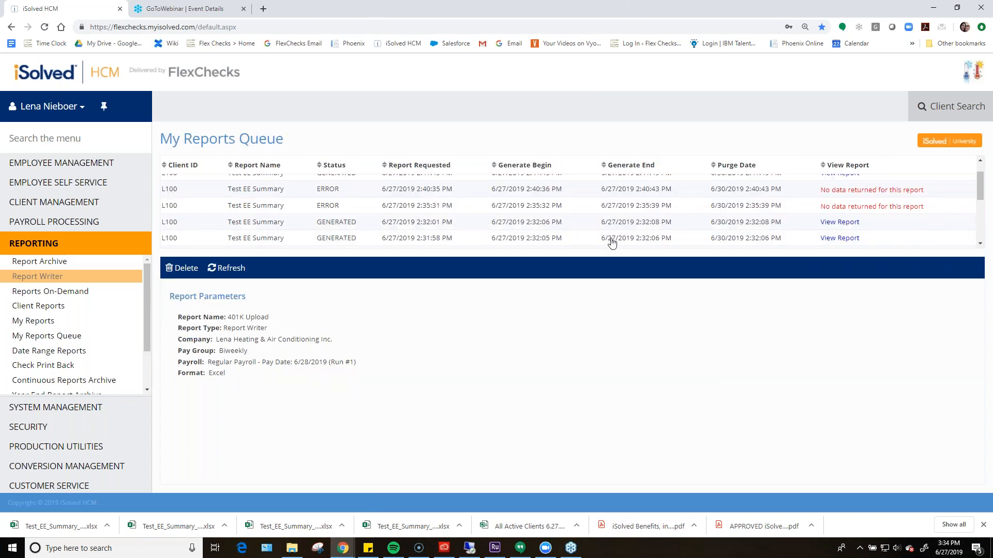
# - Save the generated 401K Upload report to Lena Folder as an Excel worksheet, open the file in Excel and enable editing
pyautogui.scroll(3, 608, 215)
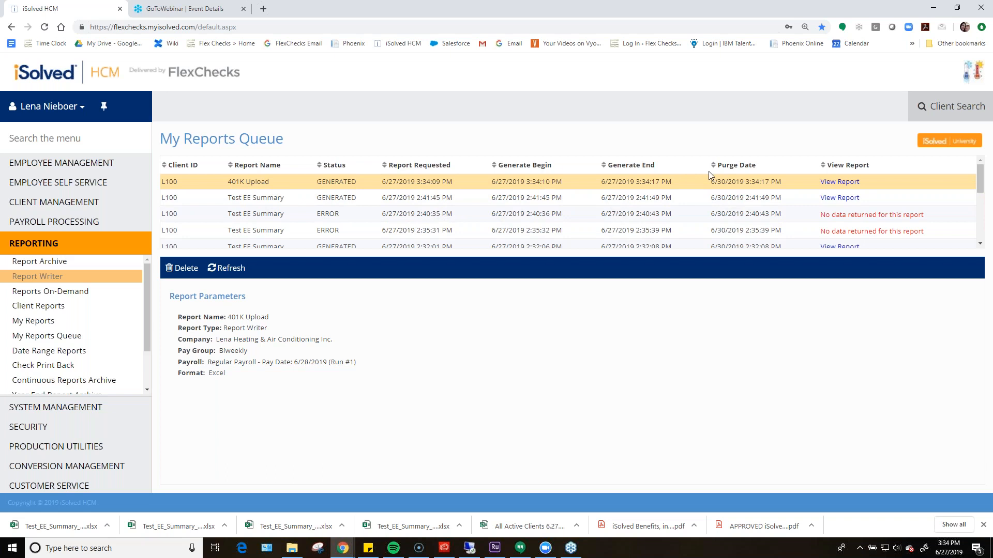
pyautogui.click(859, 184)
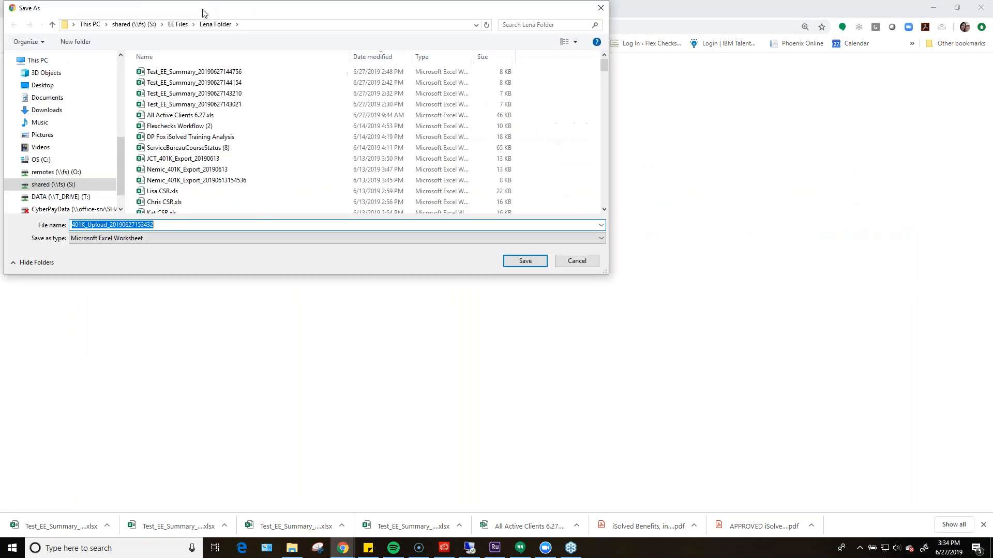
pyautogui.click(524, 260)
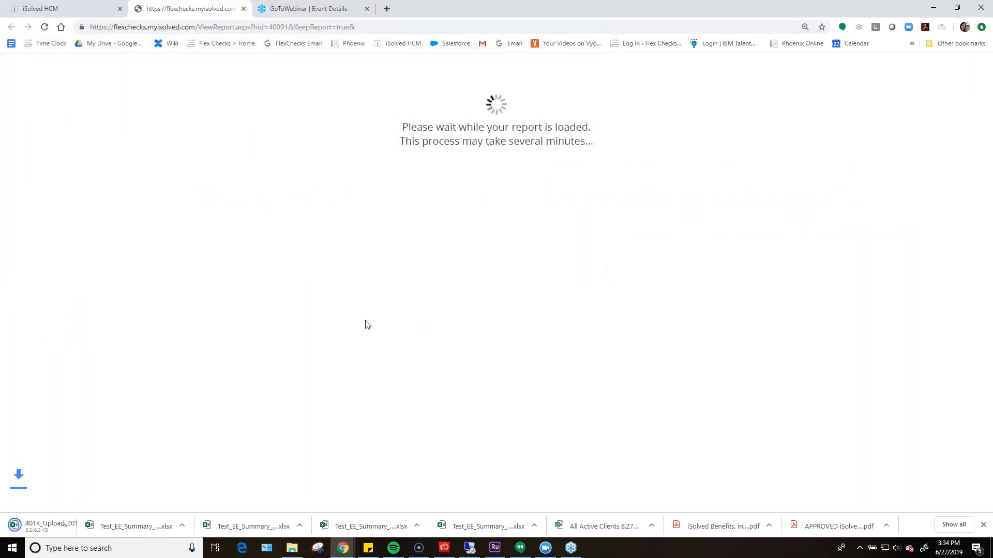
pyautogui.click(88, 523)
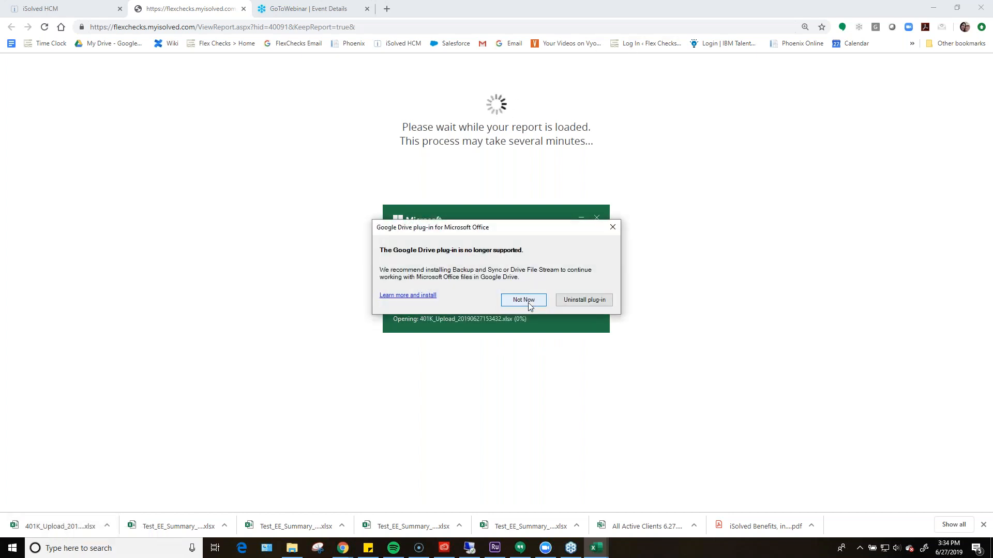
pyautogui.click(528, 303)
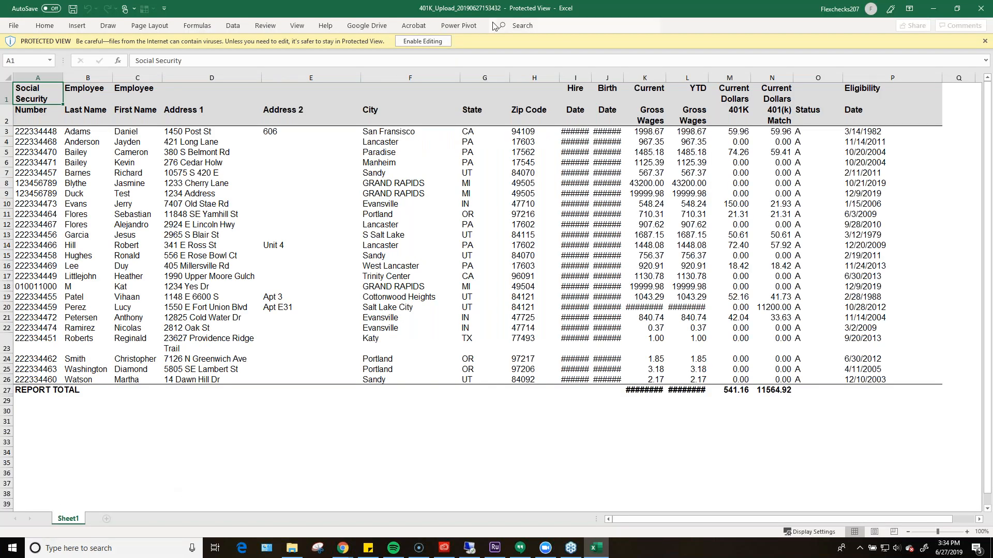
pyautogui.click(431, 45)
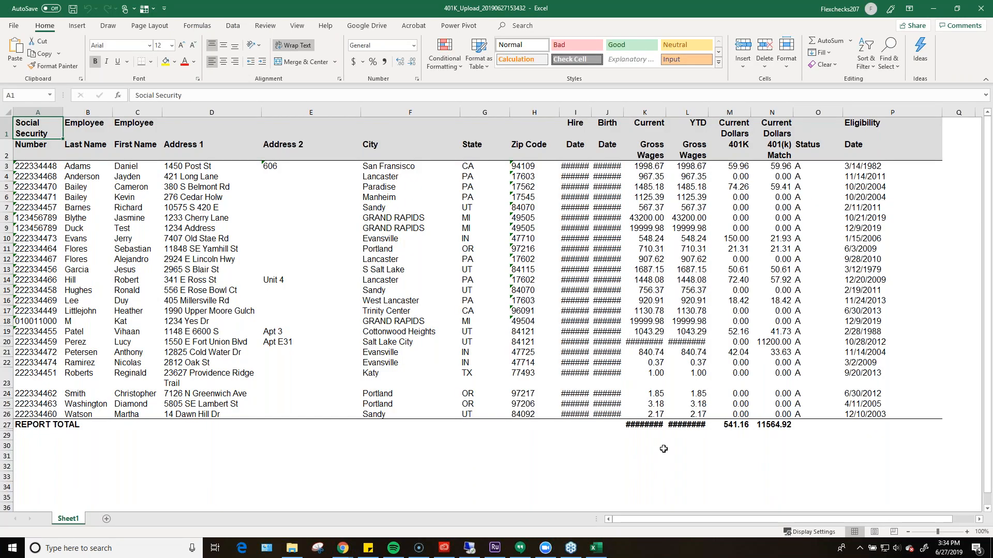
# - Widen the Birth Date and Hire Date columns so that their dates are readable
pyautogui.moveTo(689, 523); pyautogui.dragTo(689, 520)
pyautogui.moveTo(591, 112); pyautogui.dragTo(684, 112)
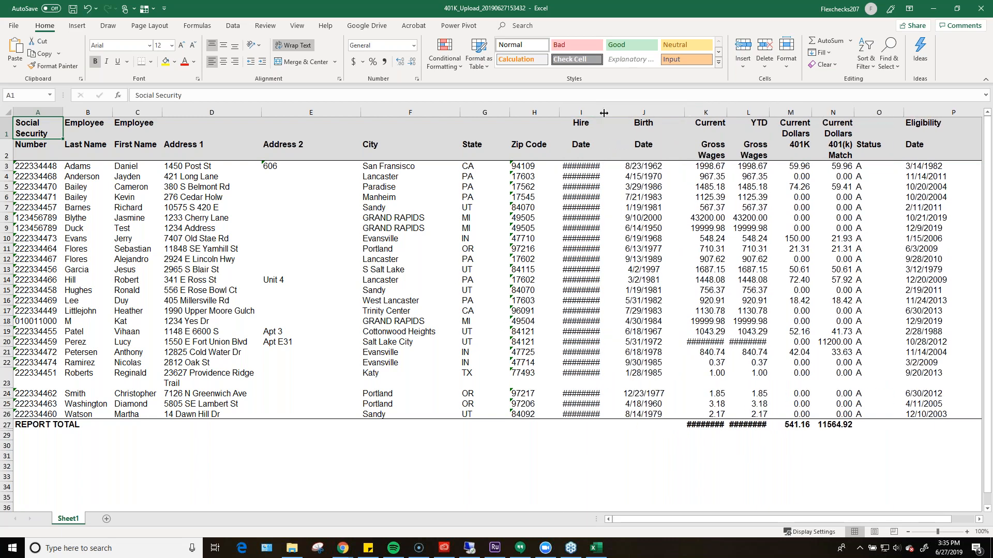
pyautogui.moveTo(603, 113); pyautogui.dragTo(615, 114)
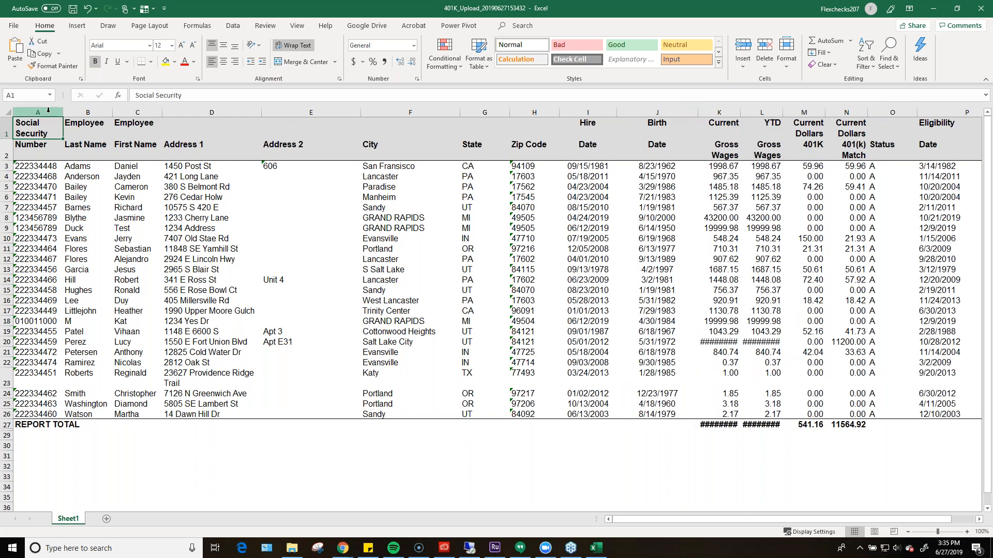
# - Review the Social Security Number, name and Address 1 columns, and narrow the Address 2 column
pyautogui.click(39, 166)
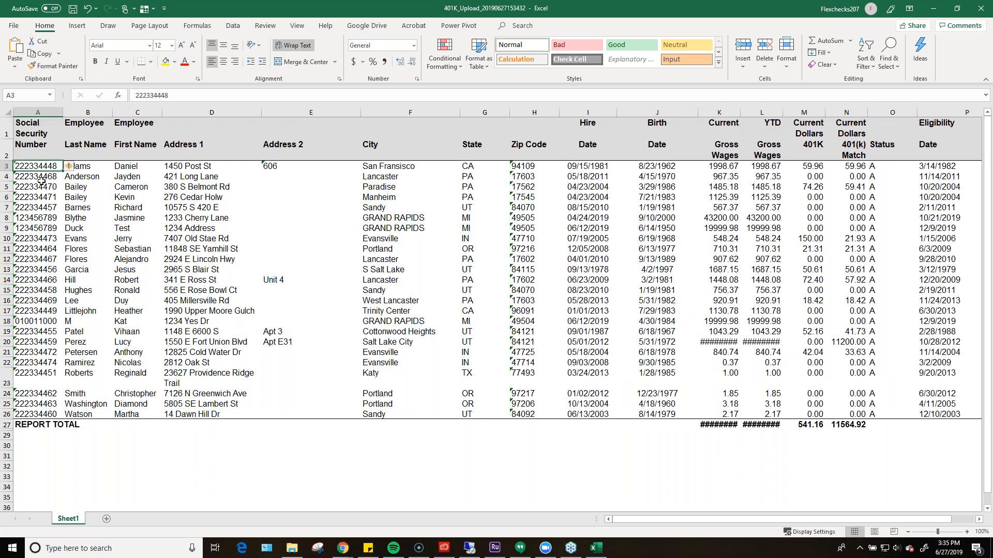
pyautogui.click(88, 112)
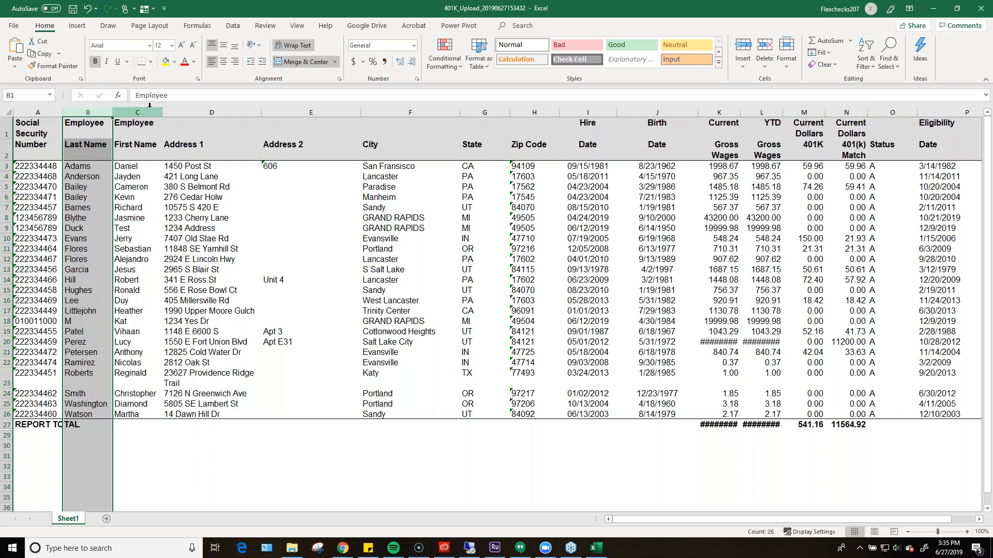
pyautogui.click(147, 111)
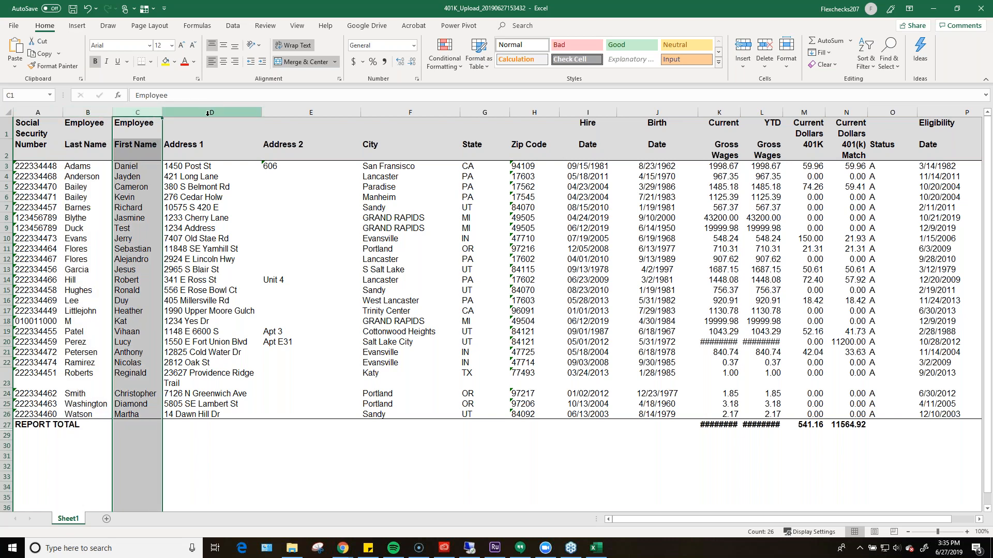
pyautogui.click(207, 113)
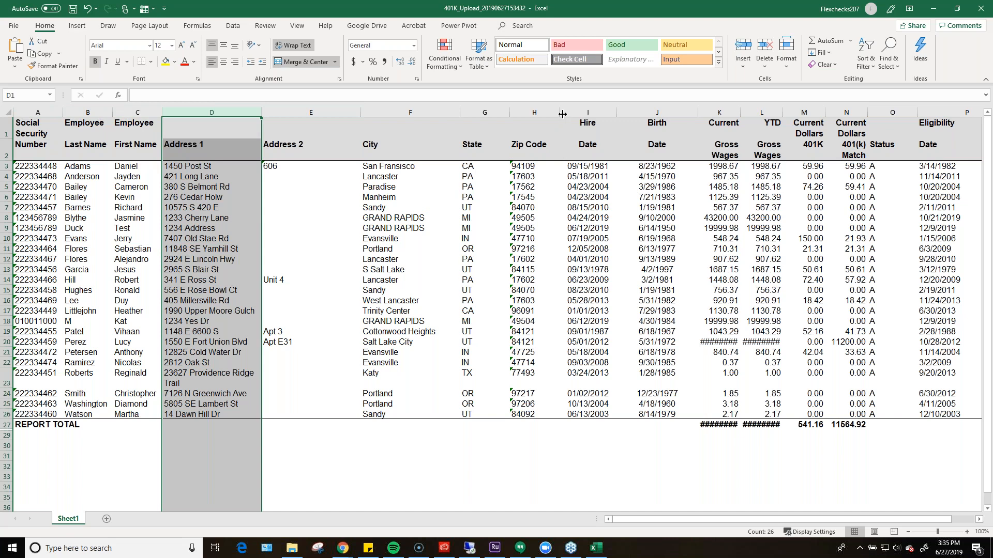
pyautogui.moveTo(360, 114); pyautogui.dragTo(313, 118)
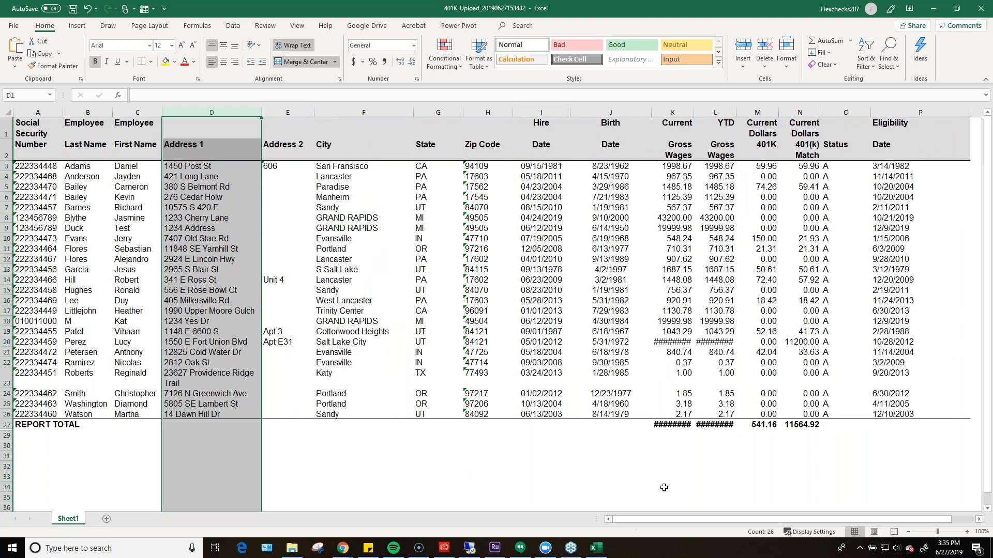
# - Review the Hire Date, Birth Date, Current Gross Wages and YTD Gross Wages columns
pyautogui.click(552, 112)
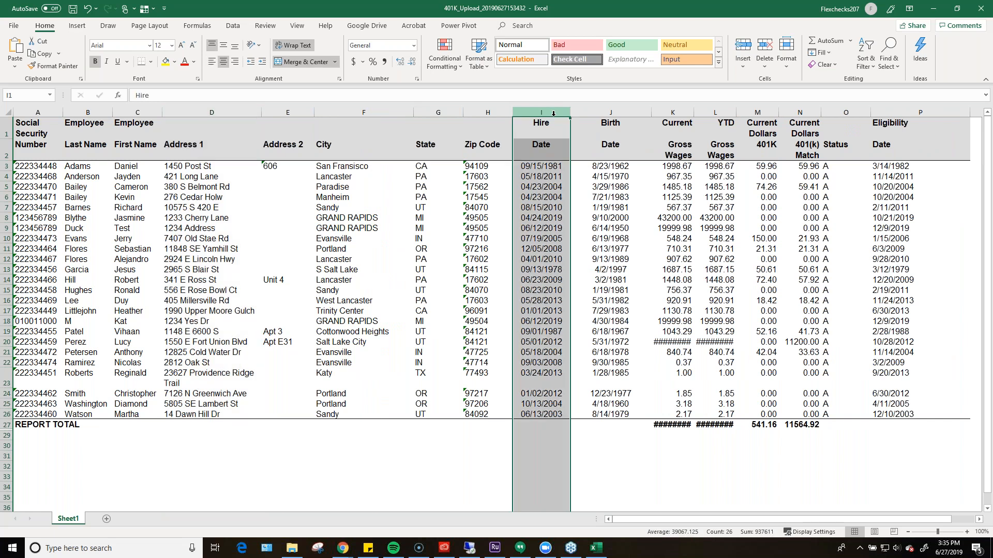
pyautogui.click(629, 114)
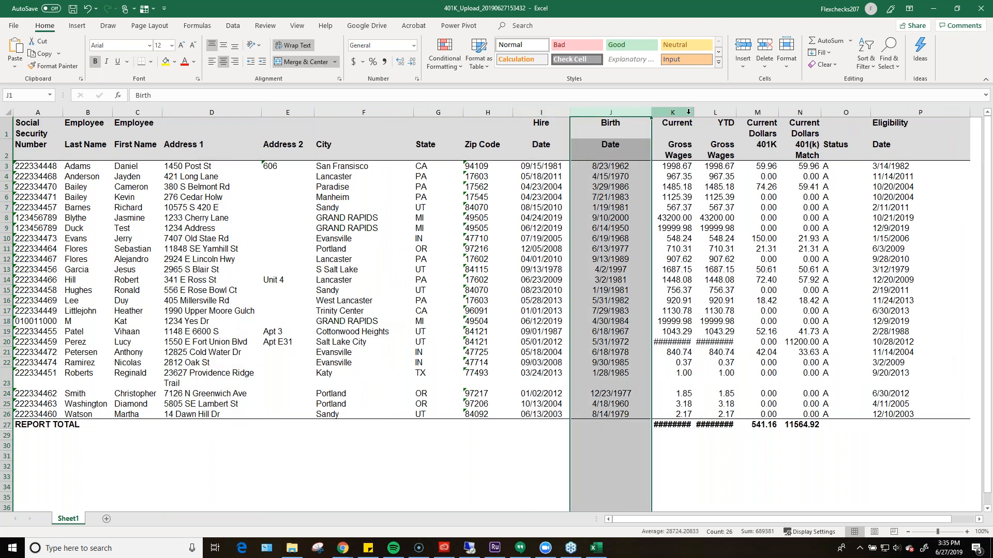
pyautogui.click(688, 112)
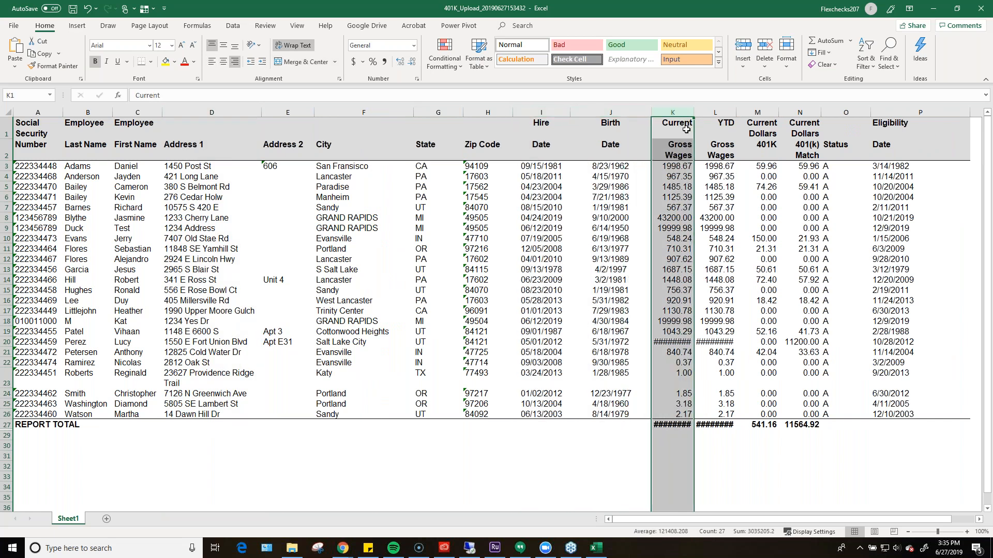
pyautogui.click(710, 112)
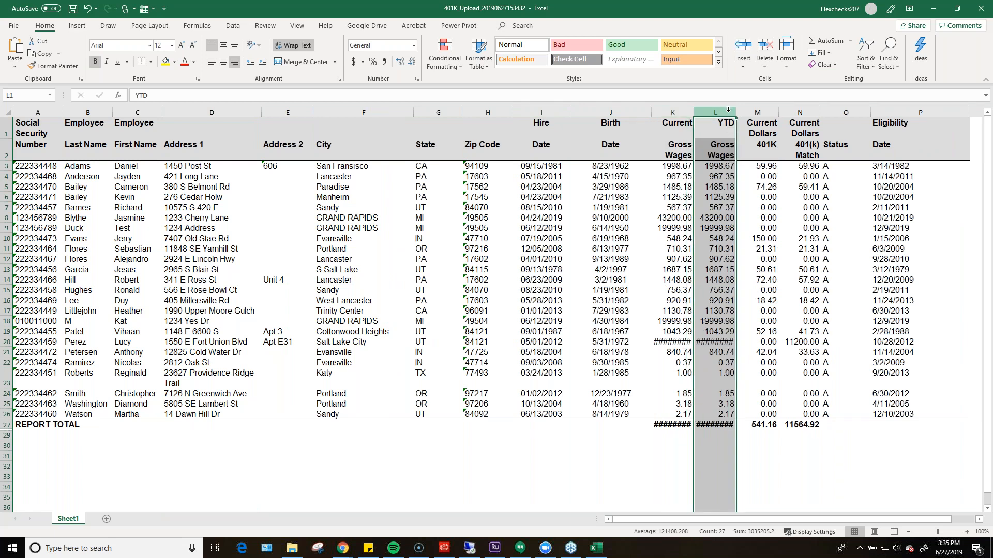
pyautogui.click(722, 167)
pyautogui.press('Down')
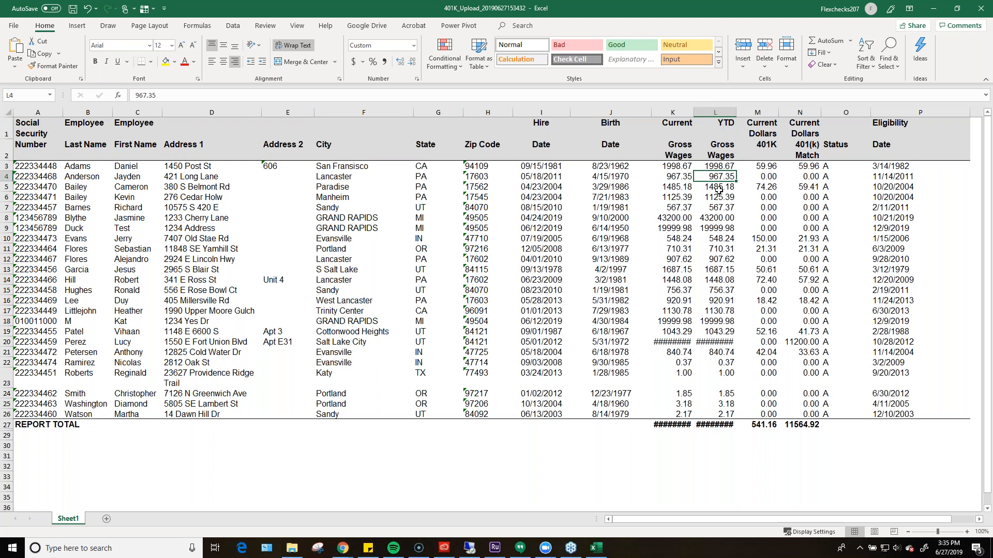
pyautogui.click(716, 113)
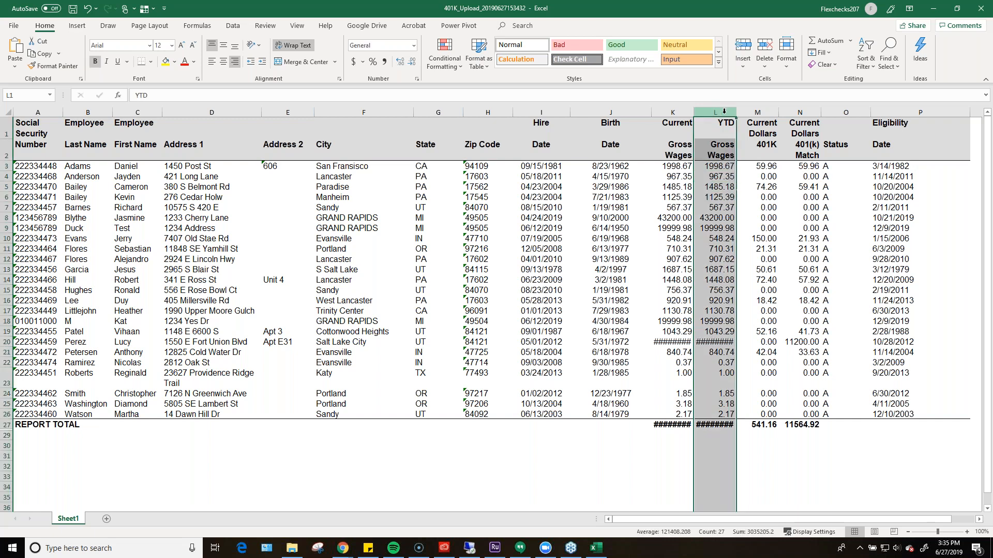
# - Review the Current Dollars 401K and 401(k) Match, Status and Eligibility Date columns
pyautogui.click(768, 110)
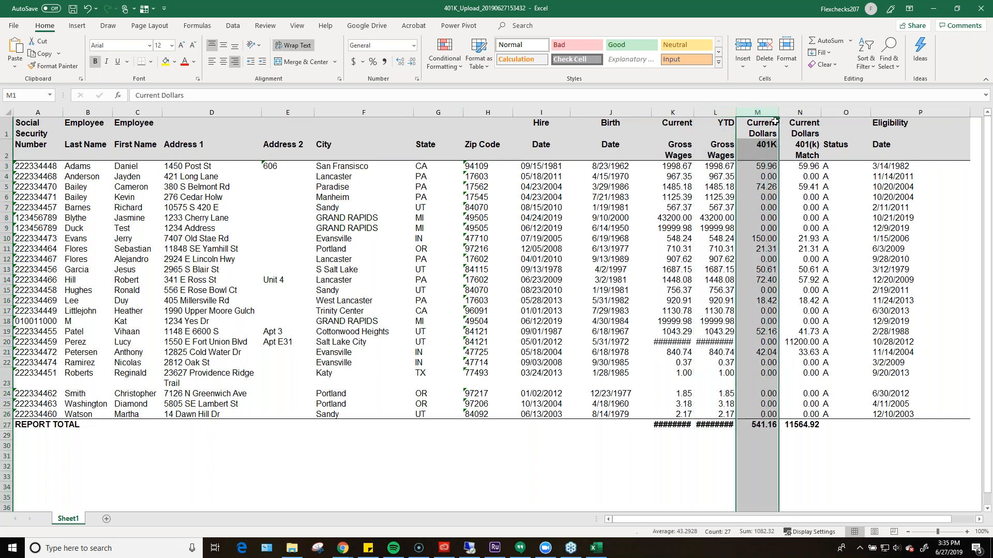
pyautogui.click(767, 169)
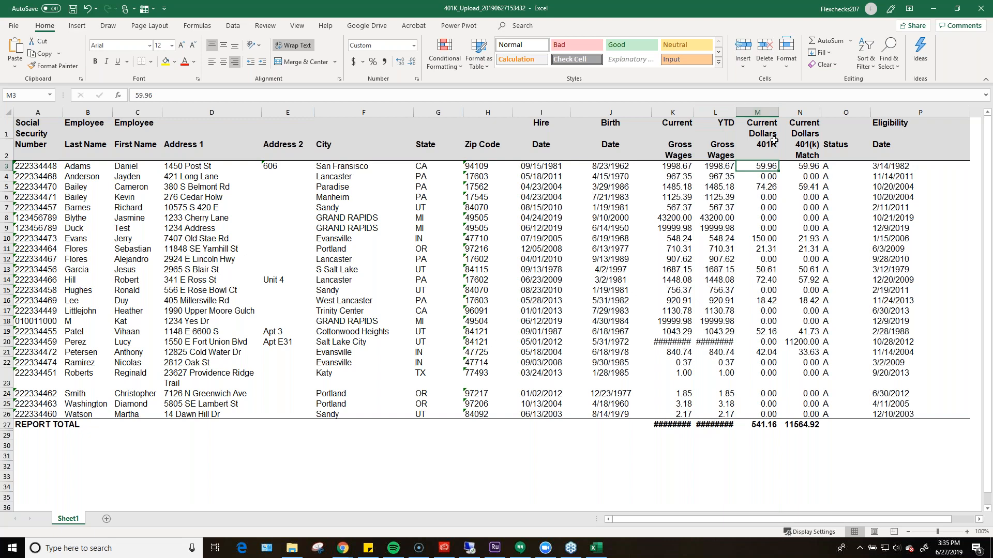
pyautogui.click(813, 166)
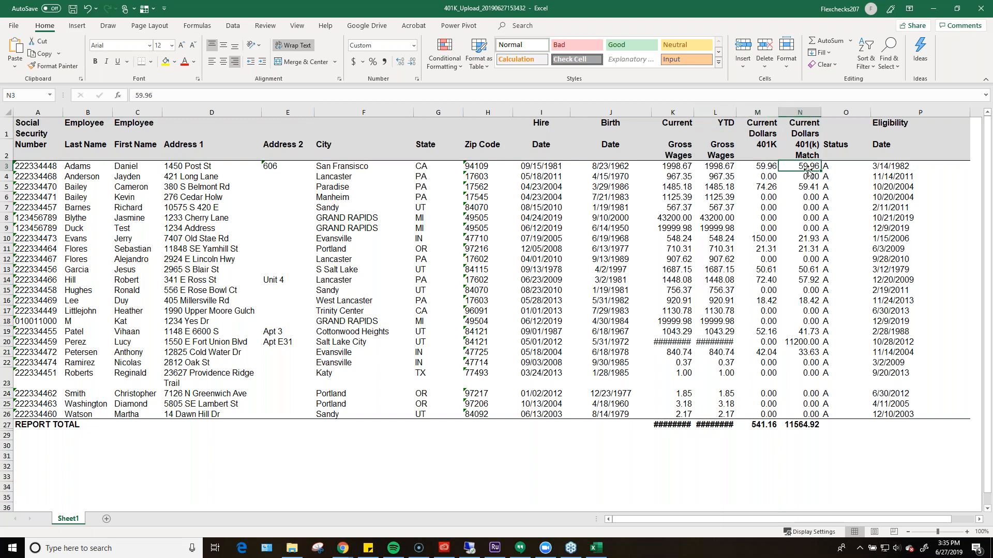
pyautogui.click(836, 166)
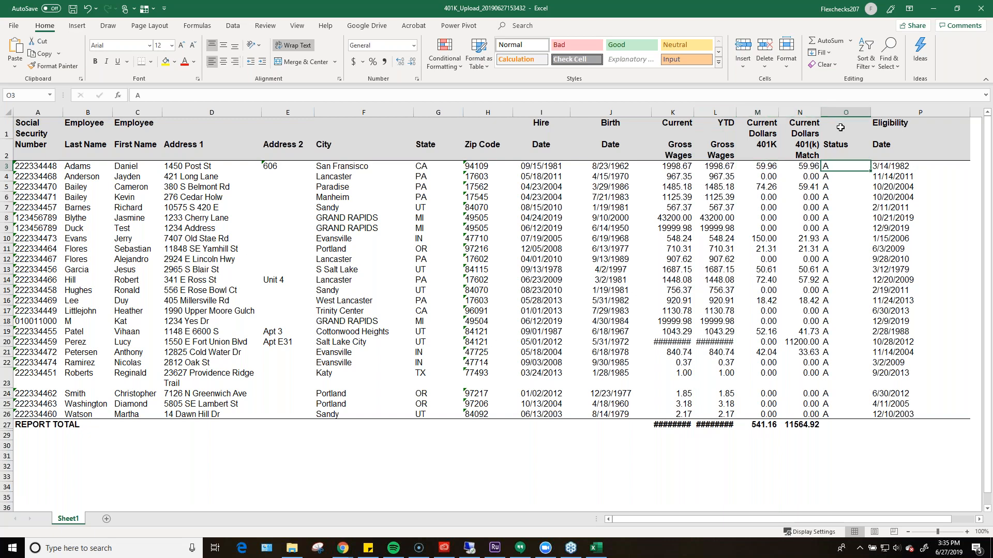
pyautogui.click(839, 108)
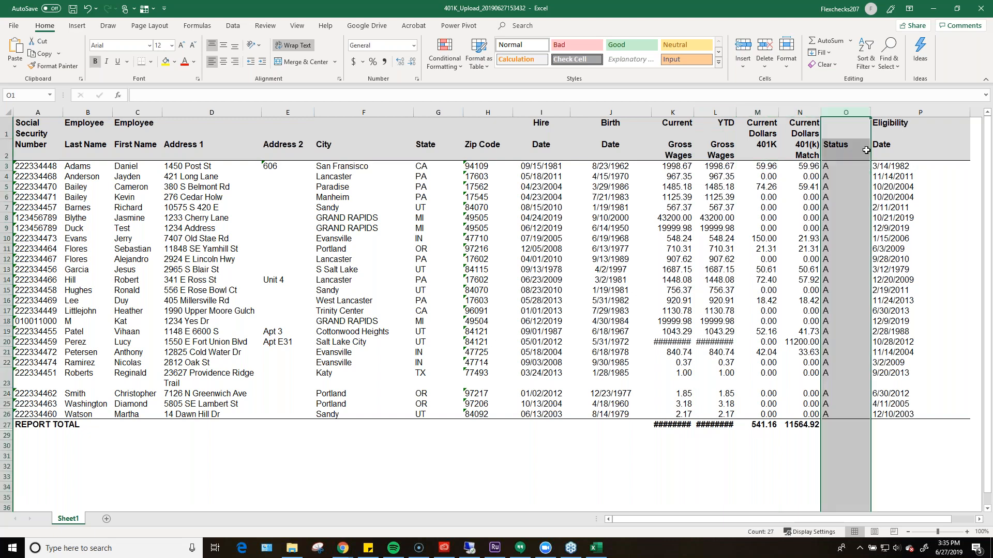
pyautogui.click(918, 166)
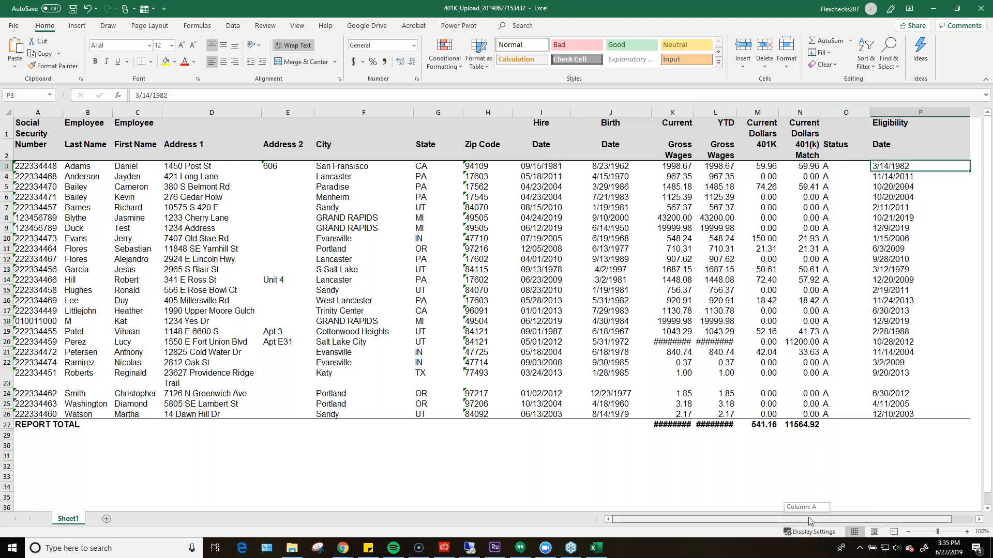
# - Compare the Hire Date with the calculated Eligibility Date for several employees in rows 3 to 8
pyautogui.hscroll(1, 900, 187)
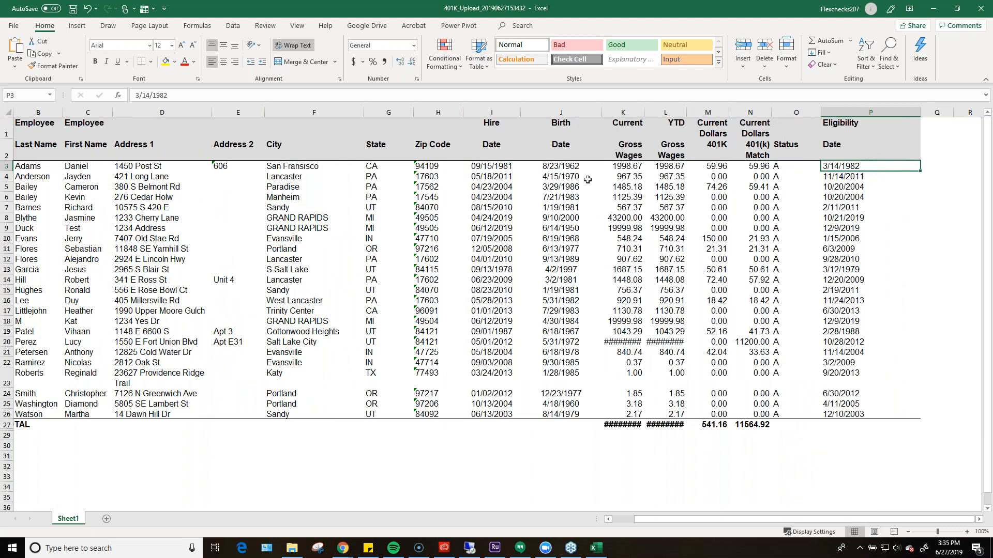
pyautogui.click(498, 168)
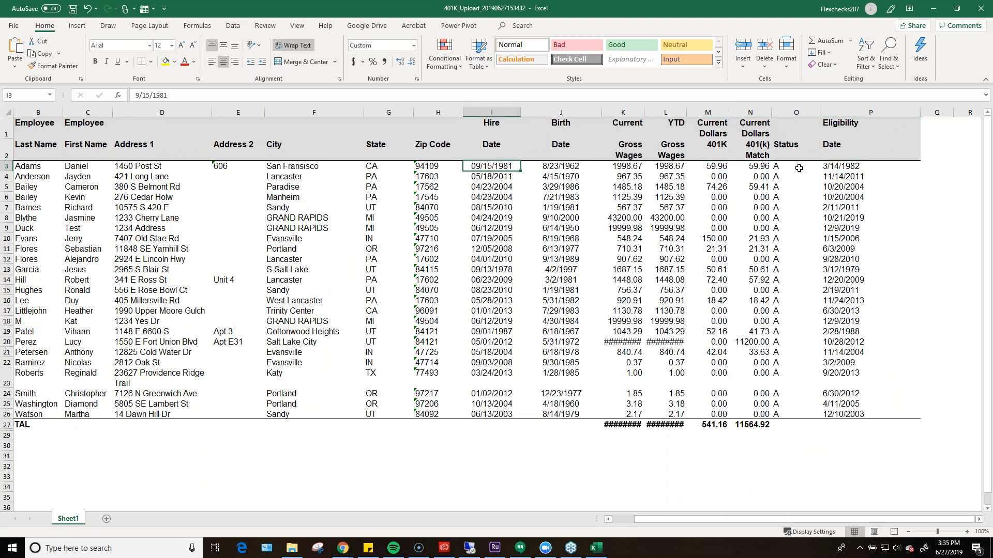
pyautogui.click(873, 170)
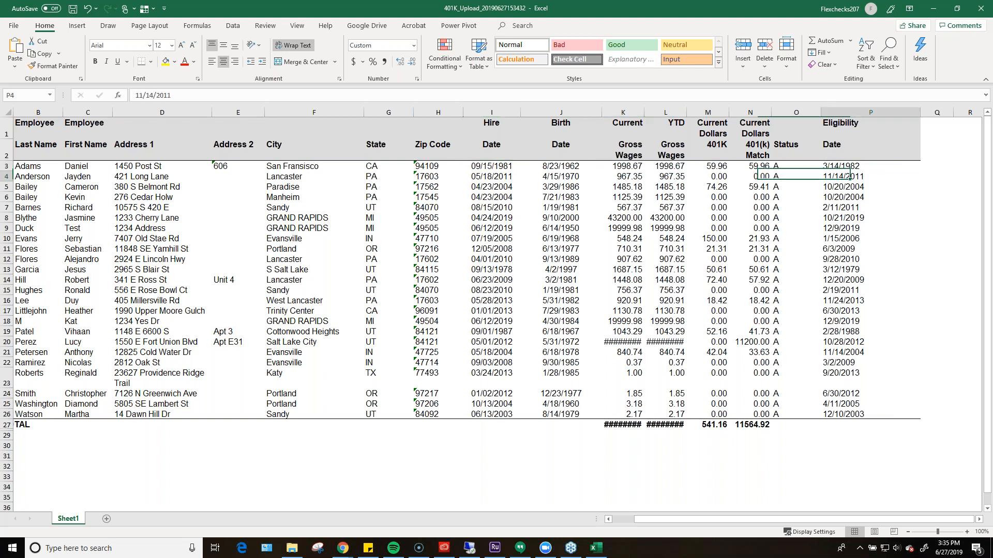
pyautogui.click(508, 169)
pyautogui.click(508, 178)
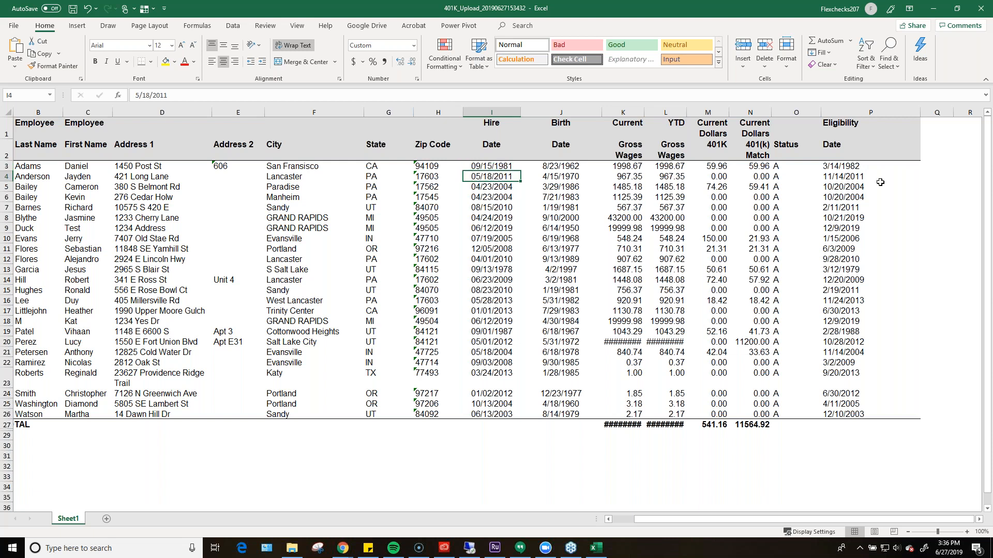
pyautogui.click(870, 178)
pyautogui.click(511, 192)
pyautogui.click(849, 191)
pyautogui.click(501, 200)
pyautogui.click(837, 197)
pyautogui.click(509, 218)
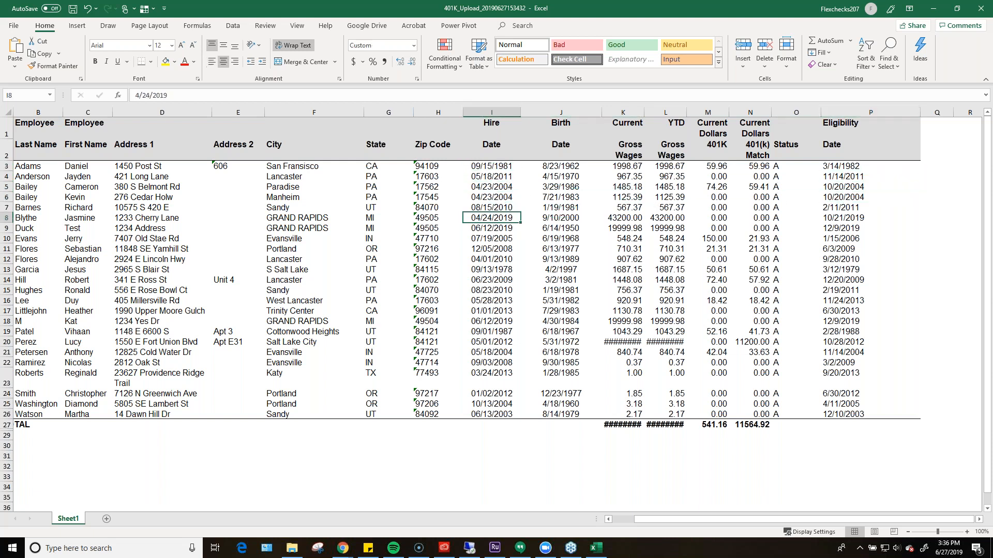
pyautogui.click(841, 221)
# - Widen the Current and YTD Gross Wages columns and check their values in the REPORT TOTAL row
pyautogui.click(641, 445)
pyautogui.click(653, 522)
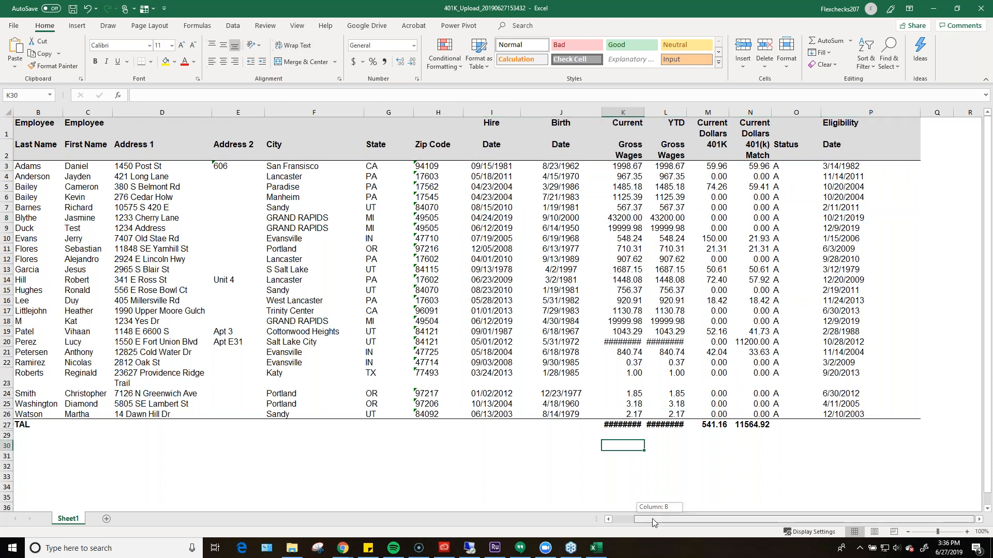
pyautogui.moveTo(653, 522); pyautogui.dragTo(292, 457)
pyautogui.moveTo(693, 112); pyautogui.dragTo(761, 112)
pyautogui.click(687, 424)
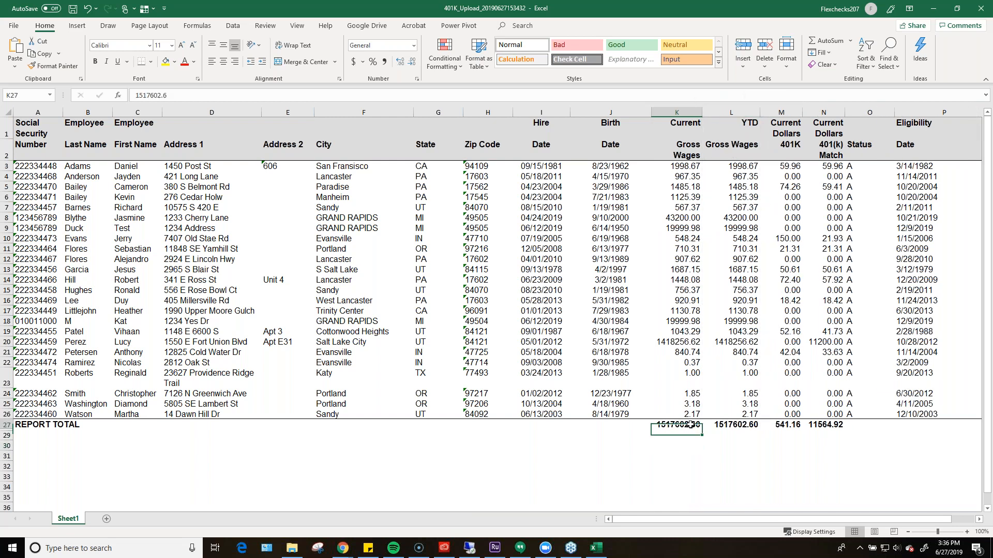
pyautogui.click(758, 425)
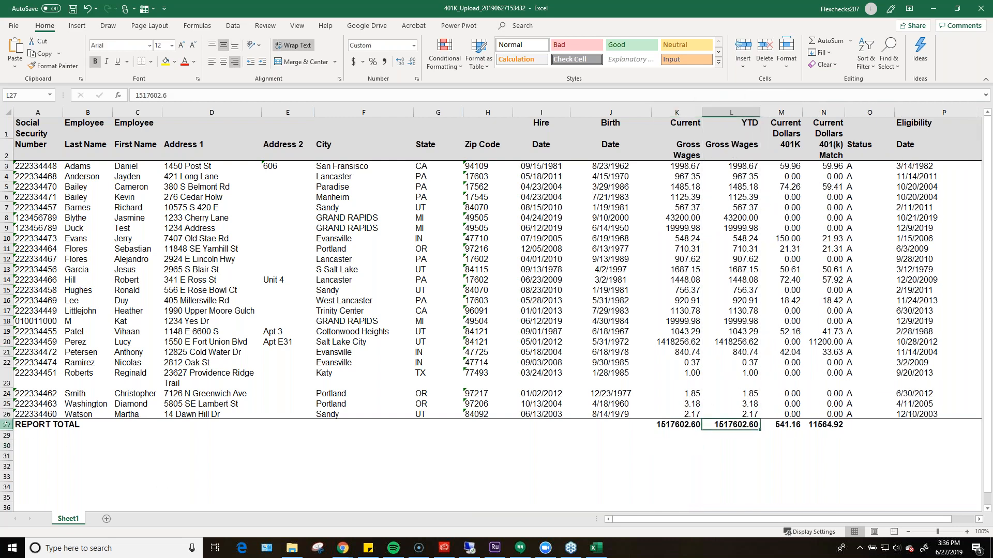
# - Delete the REPORT TOTAL row from the 401K upload sheet
pyautogui.click(7, 425)
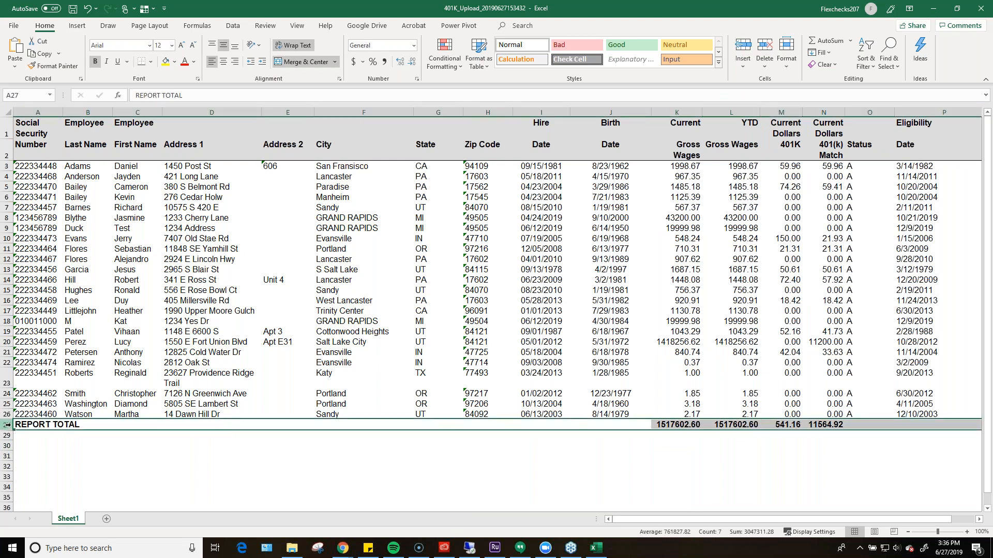
pyautogui.rightClick(8, 425)
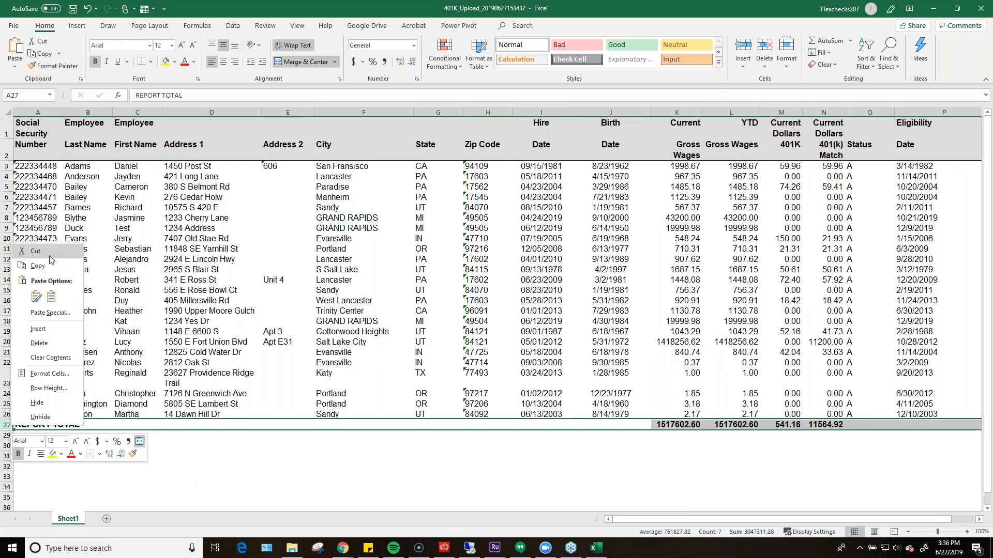
pyautogui.press('Escape')
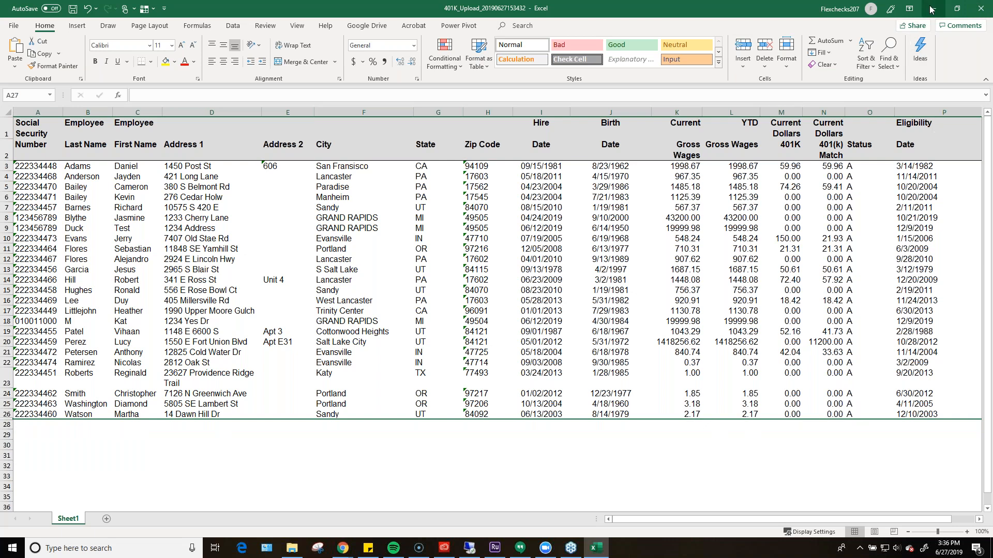
# - Review the Status column and its values for the listed employees
pyautogui.click(870, 113)
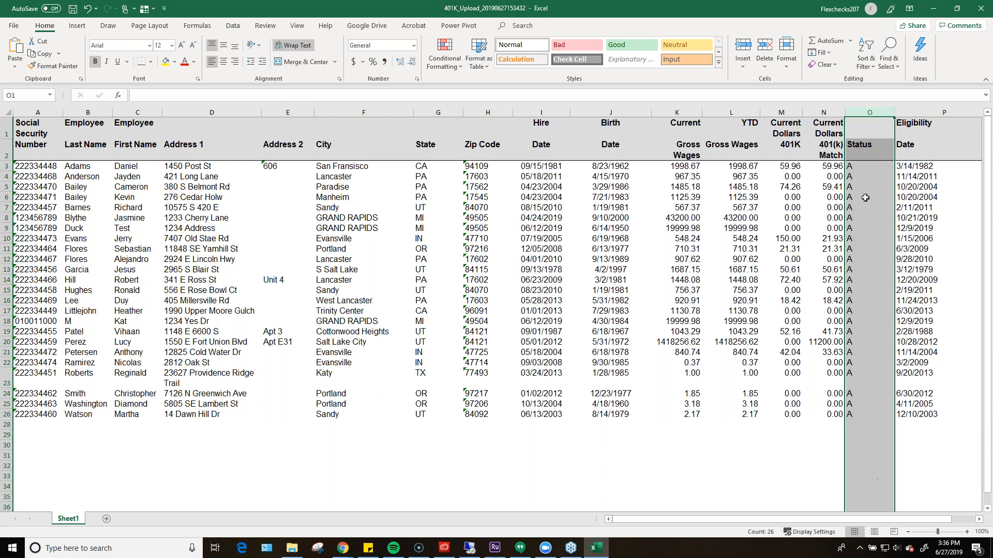
pyautogui.click(856, 167)
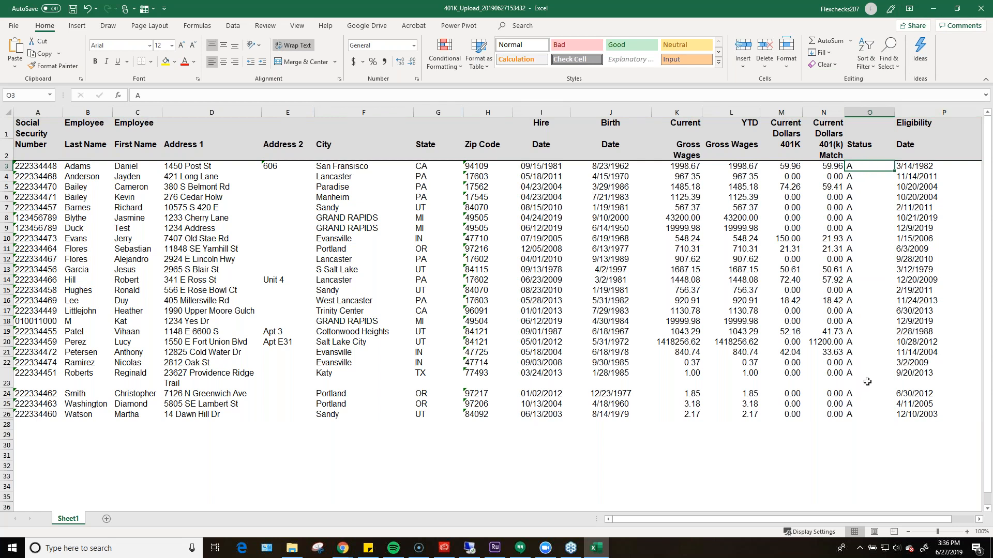
pyautogui.click(870, 186)
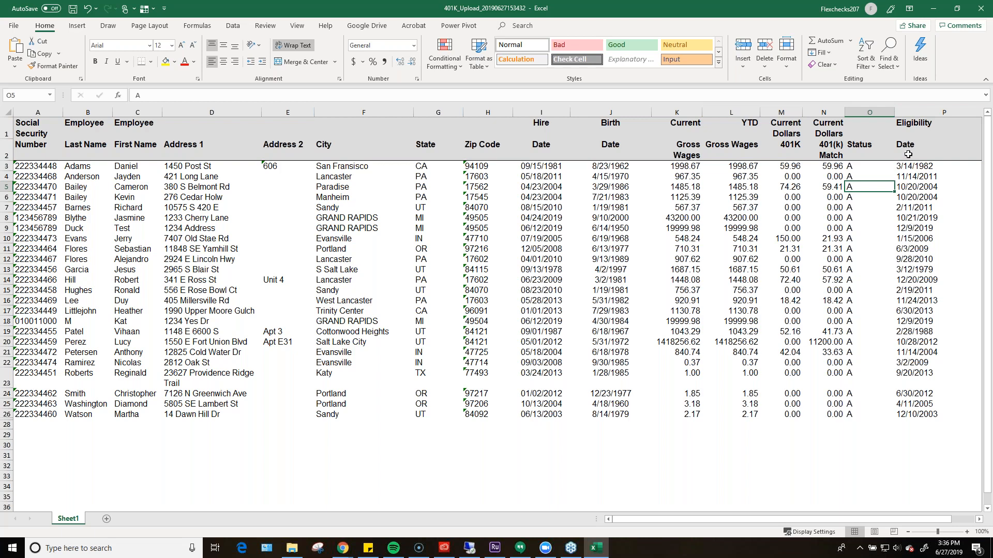
# - Switch to iSolved in the browser and bring up the 401K Upload report's columns in Report Writer for editing
pyautogui.click(933, 8)
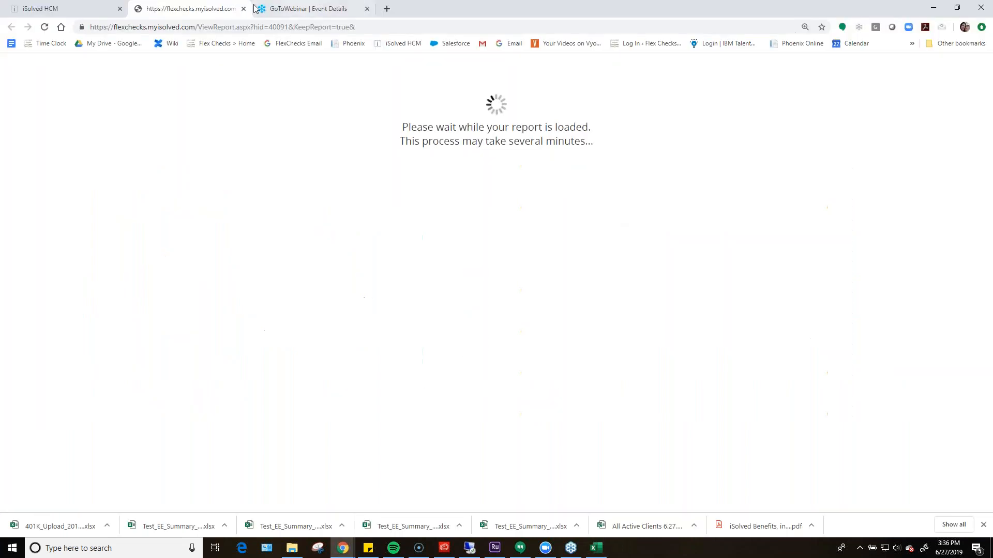
pyautogui.click(56, 11)
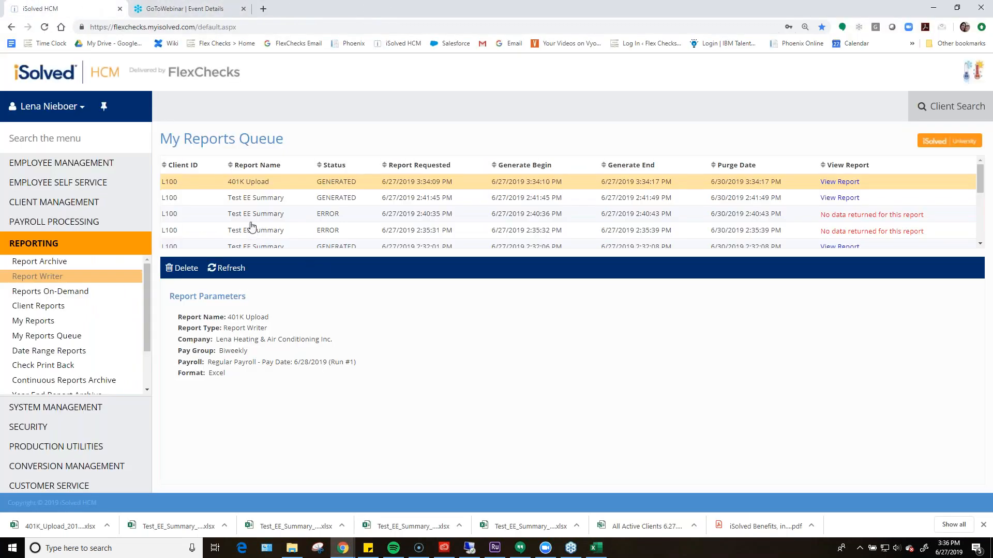
pyautogui.click(46, 277)
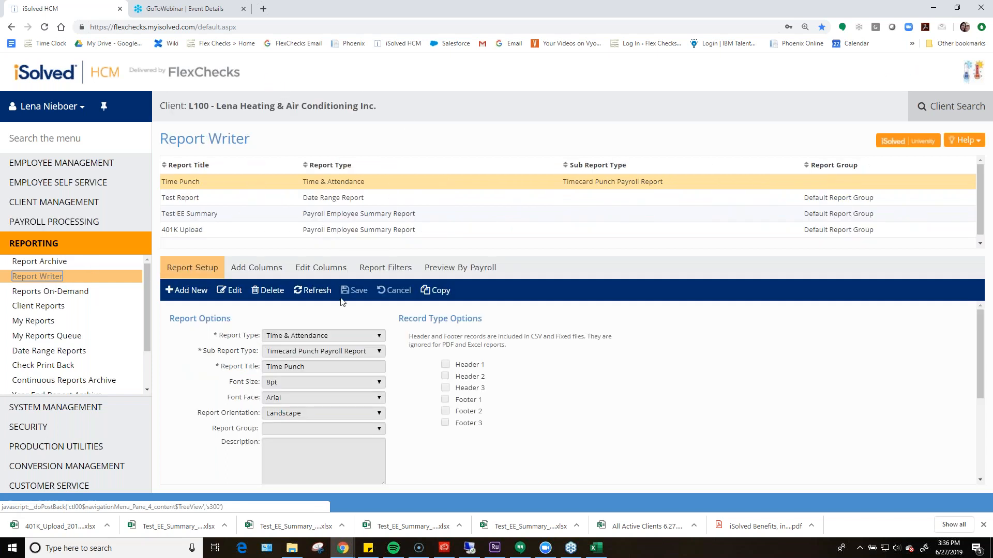
pyautogui.click(341, 270)
pyautogui.click(233, 230)
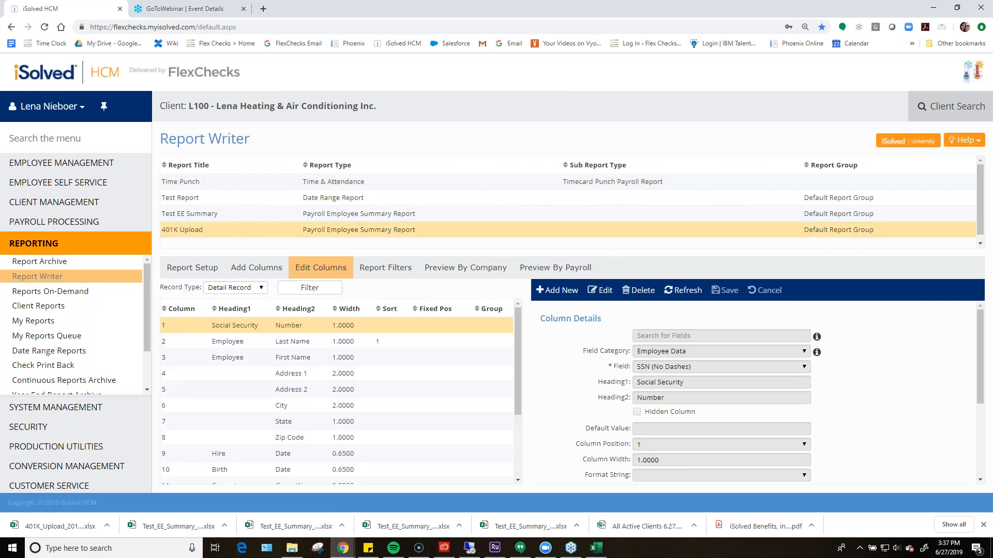
# - Make the Status column of the 401K Upload report a hidden column, save it, and check the column list
pyautogui.scroll(-3, 377, 428)
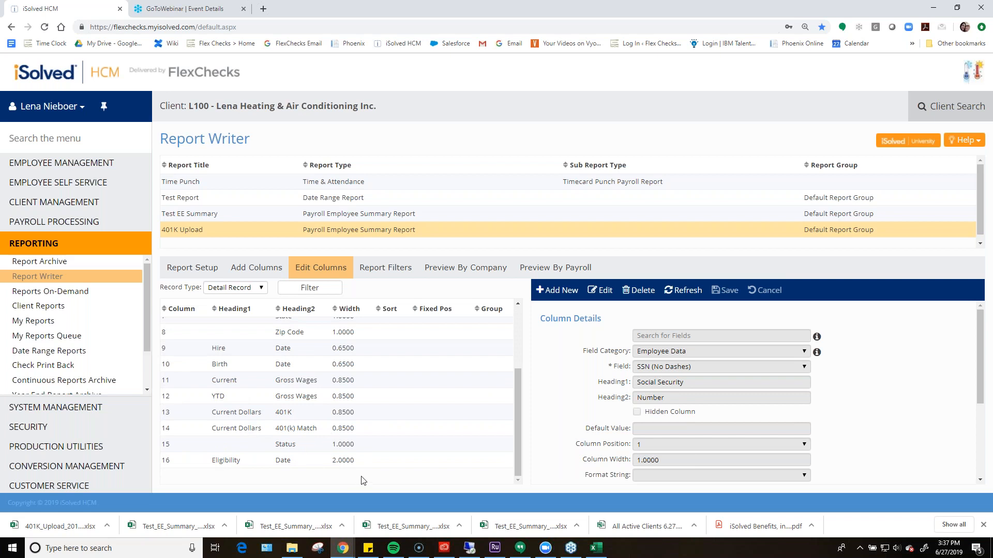
pyautogui.click(312, 450)
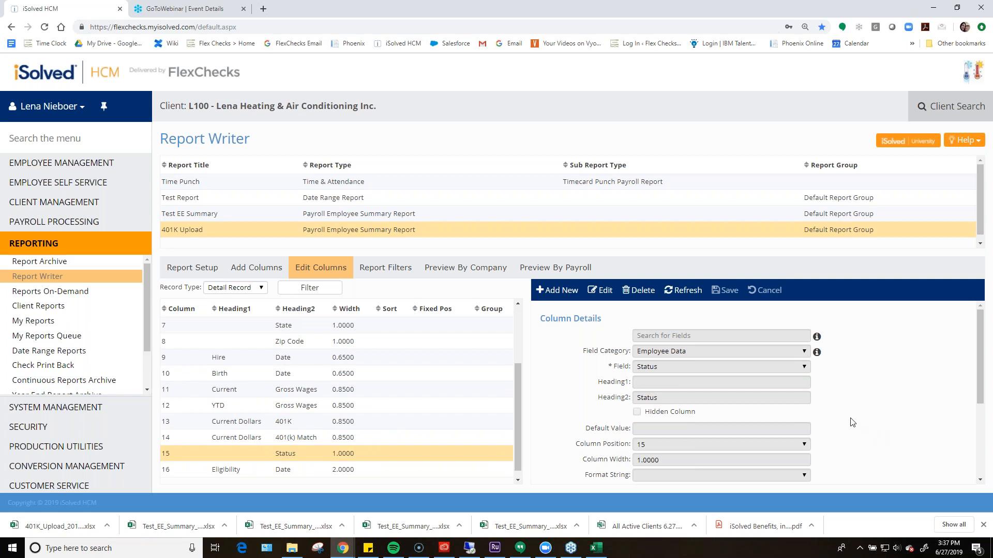
pyautogui.click(601, 291)
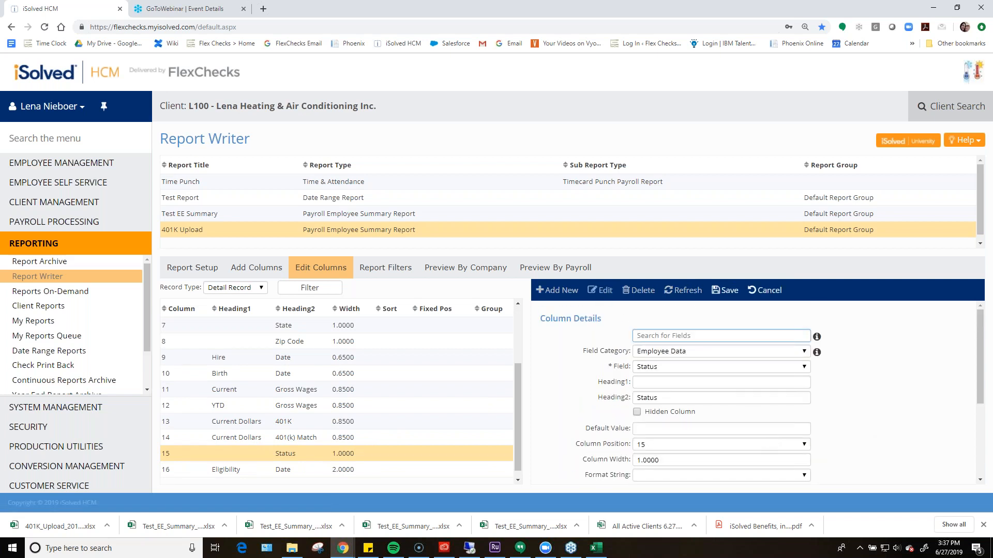
pyautogui.click(637, 412)
pyautogui.click(724, 291)
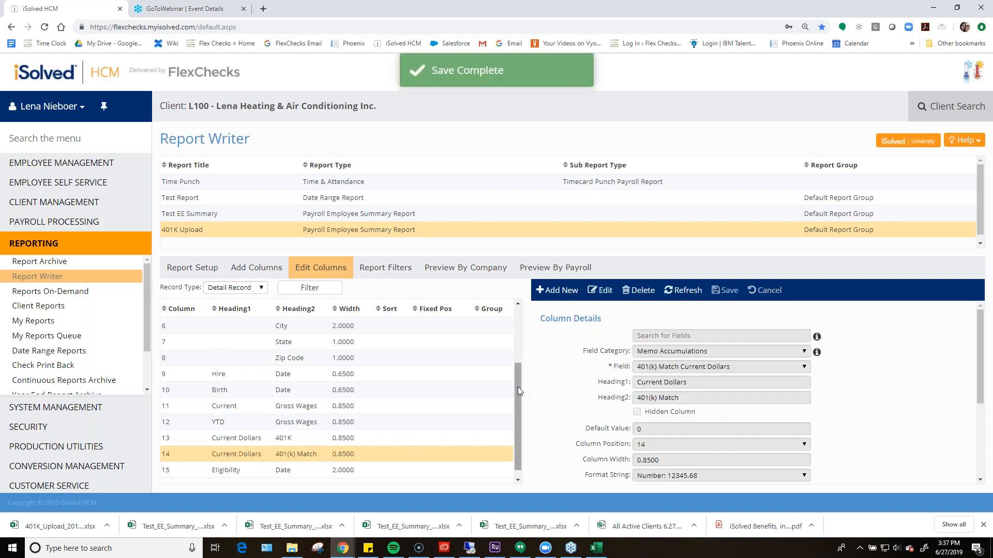
pyautogui.scroll(3, 321, 372)
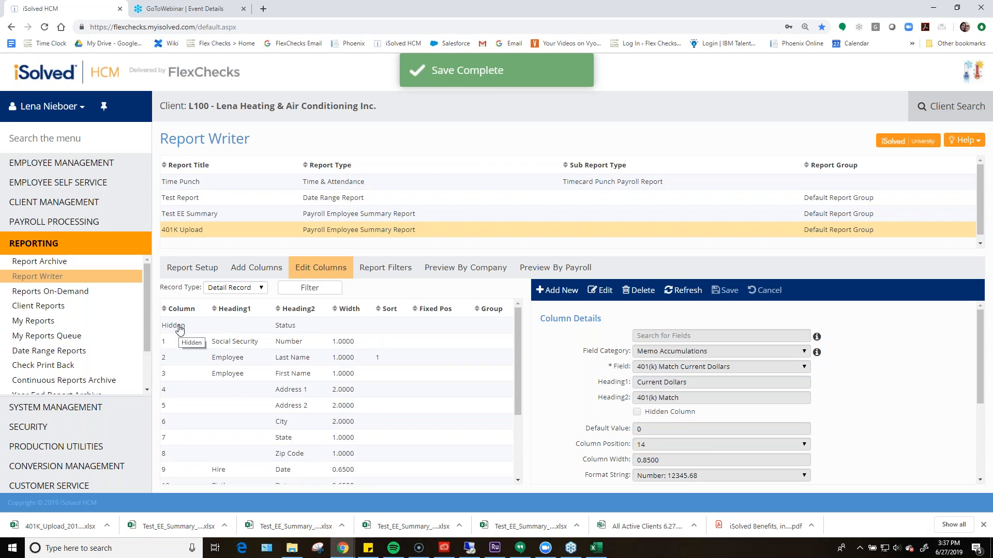
# - Make the Hire Date column of the 401K Upload report hidden, save it, and check the column list
pyautogui.scroll(-3, 353, 369)
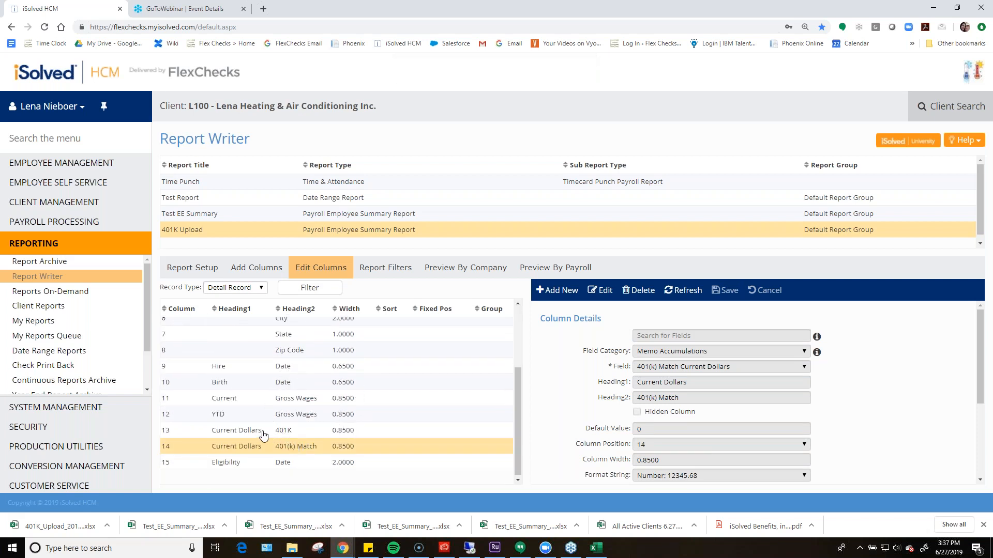
pyautogui.click(326, 368)
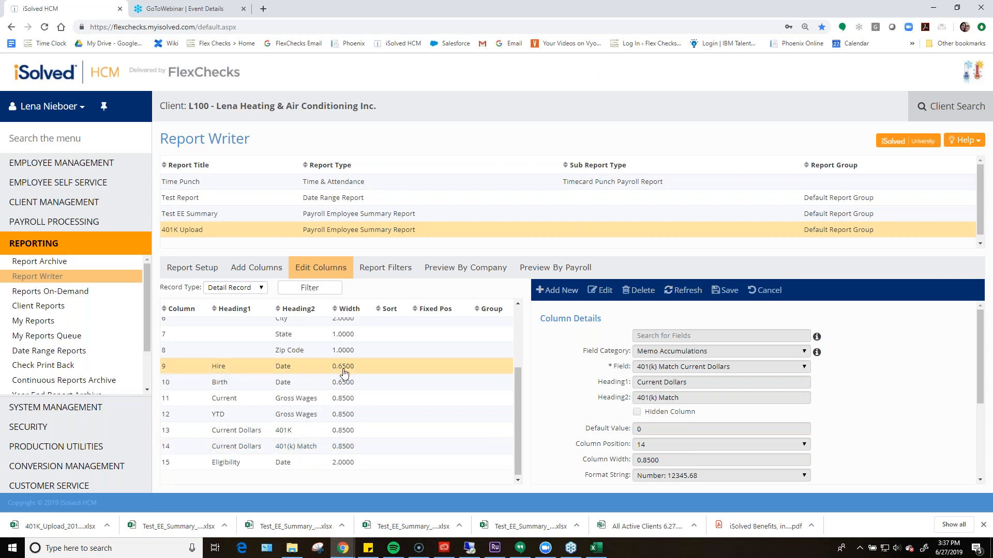
pyautogui.click(599, 290)
pyautogui.click(637, 412)
pyautogui.click(720, 292)
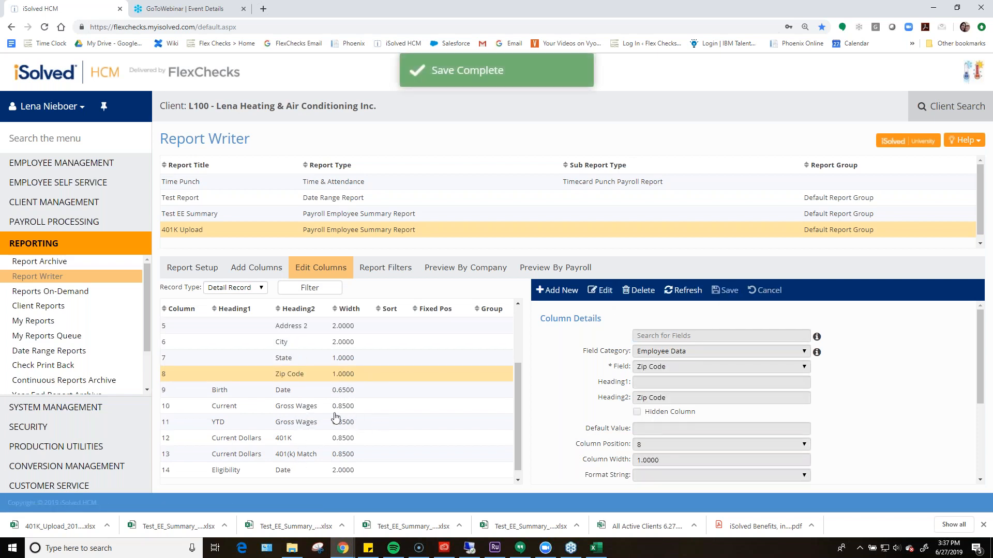
pyautogui.scroll(-1, 336, 405)
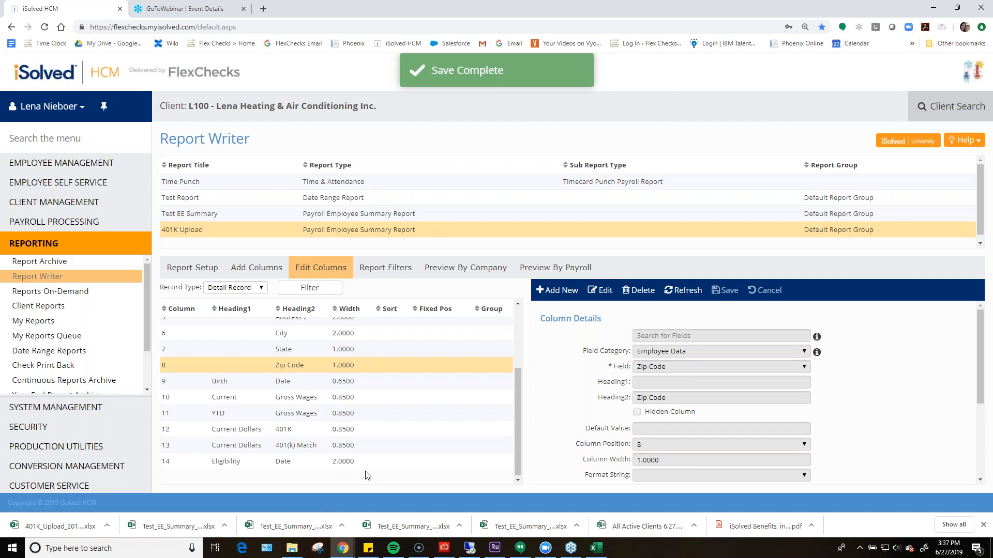
pyautogui.scroll(3, 370, 470)
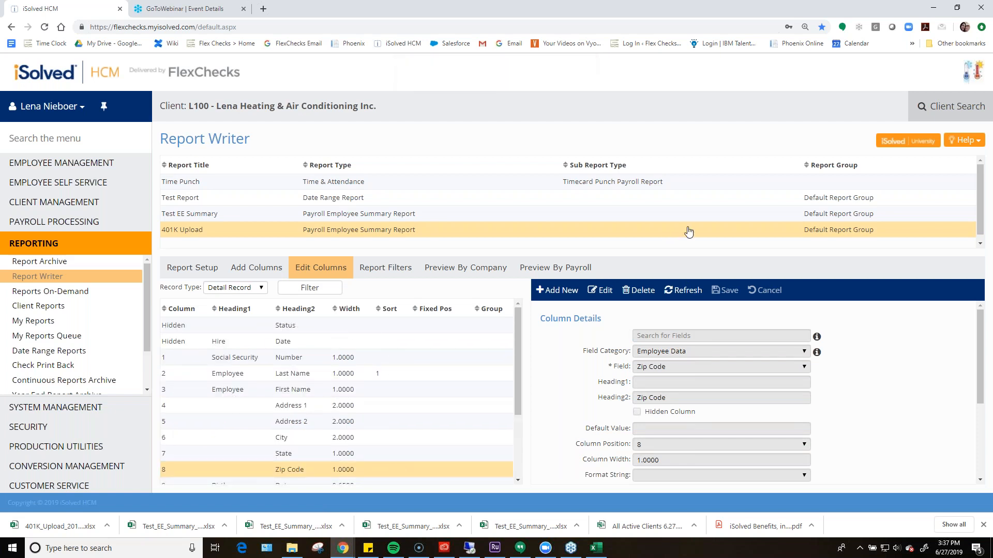
# - Review the 401K Upload report's payroll preview options and its report setup
pyautogui.click(549, 267)
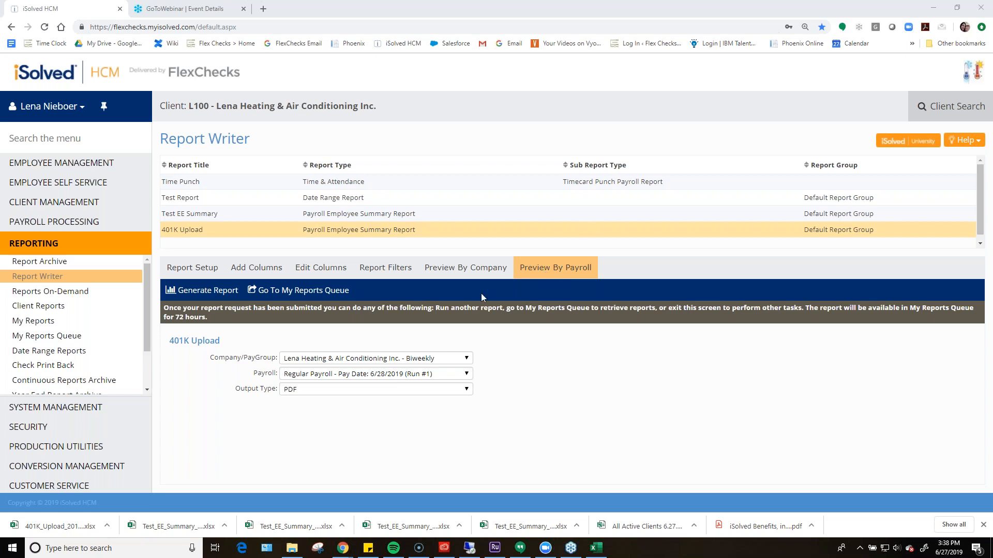
pyautogui.click(213, 270)
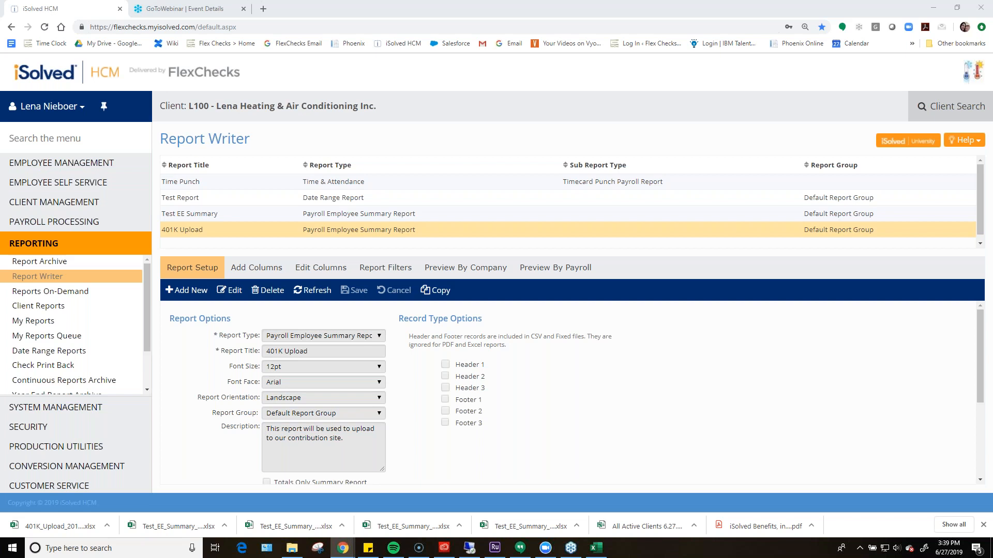
# - Search for "scheduled", go to Scheduled Report Options under Client Maintenance, and start adding a new scheduled report
pyautogui.click(75, 139)
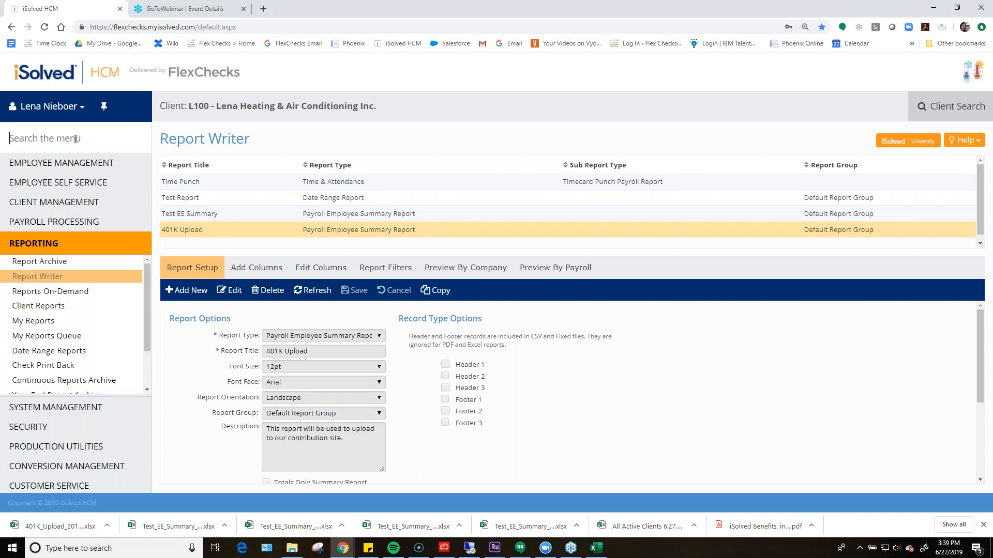
pyautogui.write('scheduled')
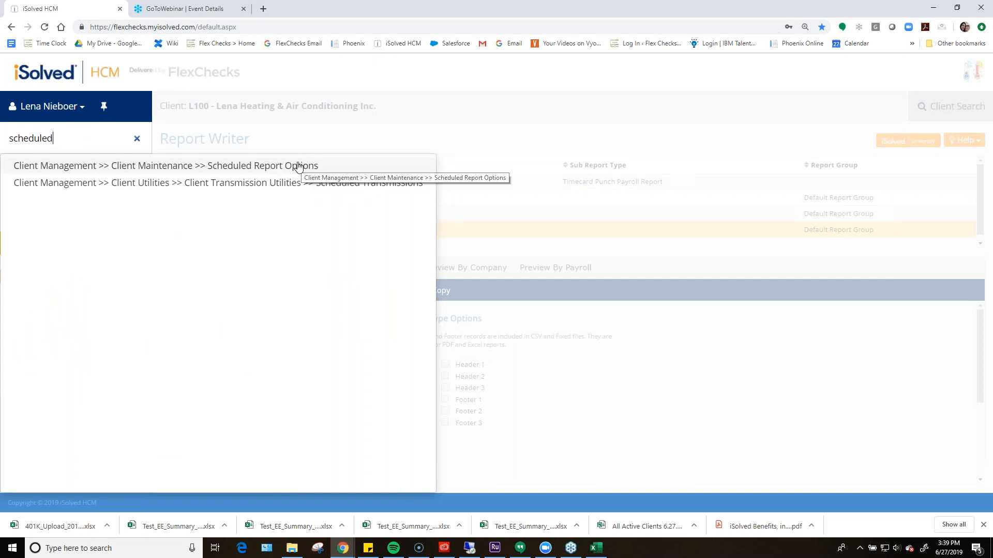
pyautogui.click(320, 171)
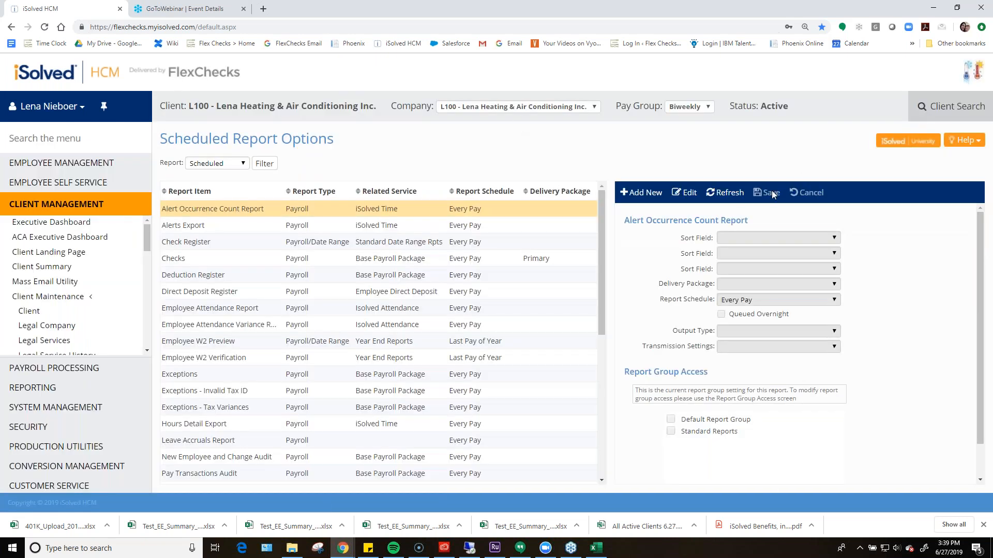
pyautogui.click(644, 194)
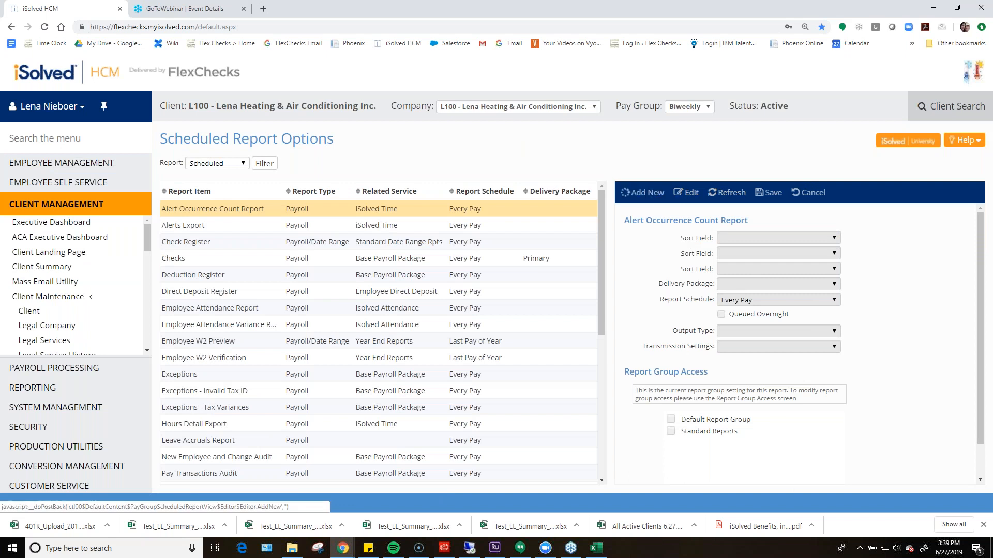